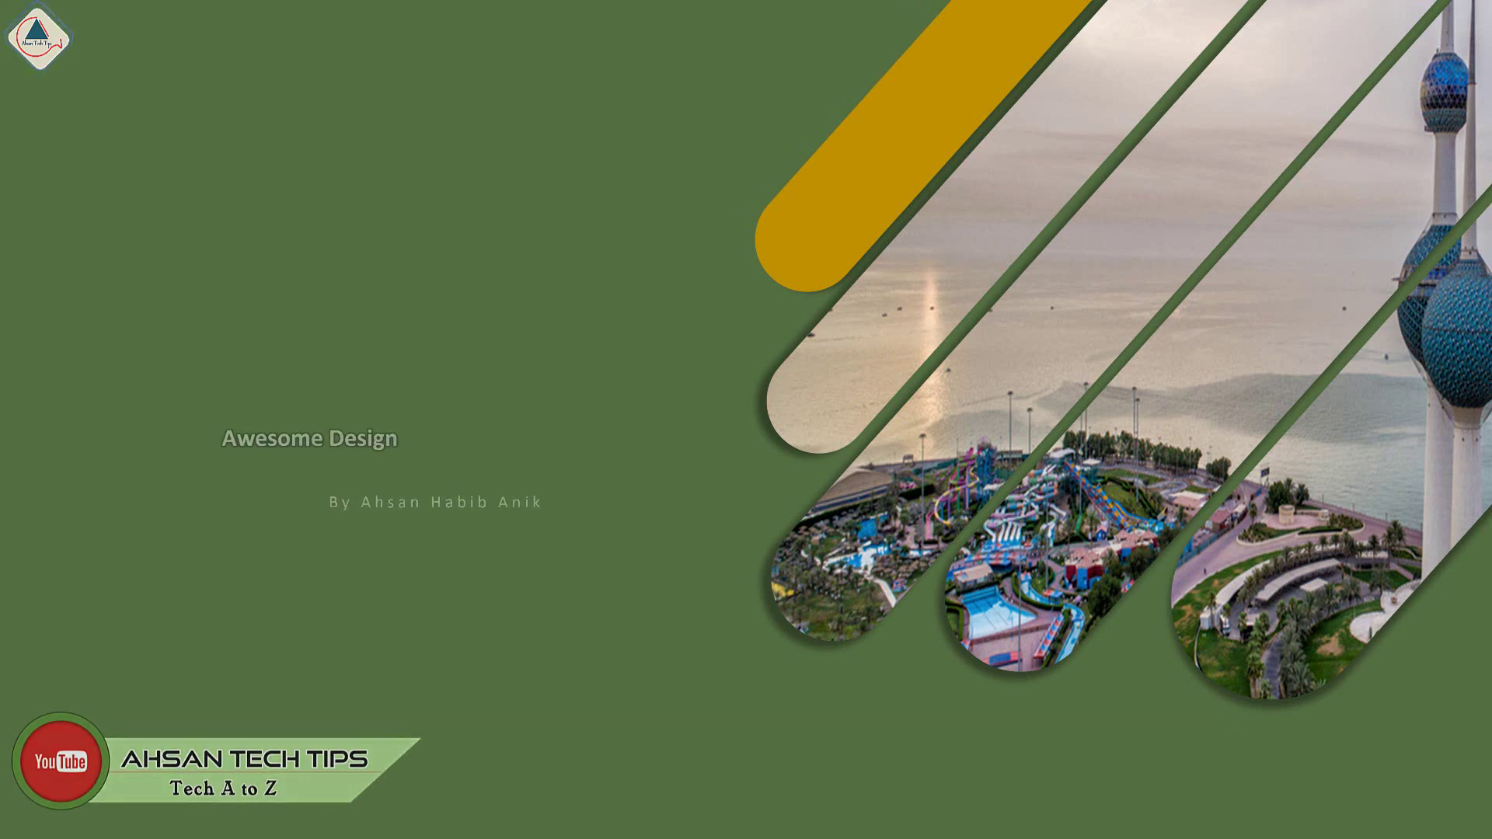
- Exit the slide show of the 'Awesome Design' slide and return to Normal view
key("Escape")
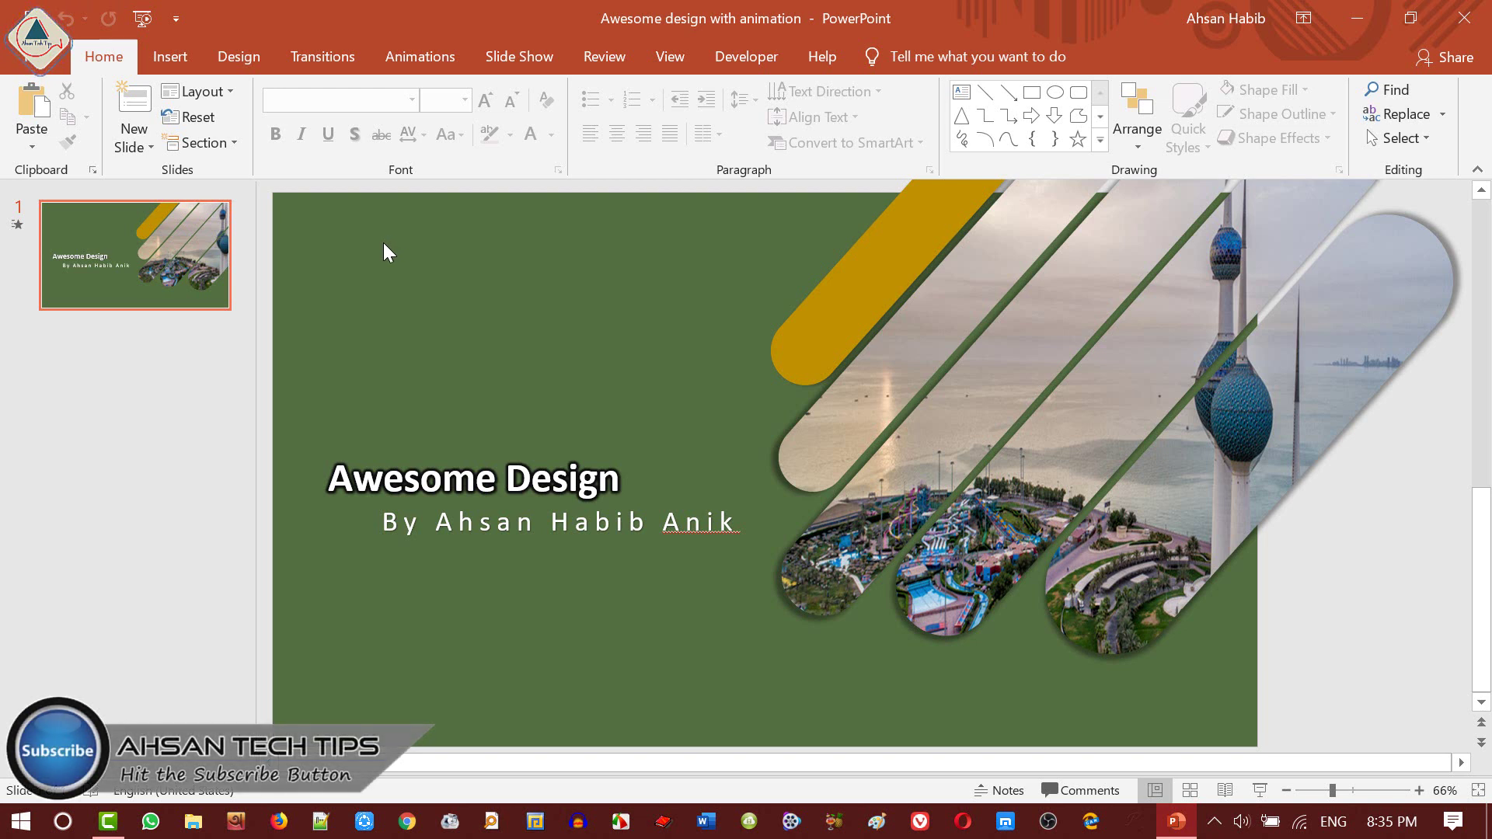
- Add a Blank-layout slide after the title slide and bring up its slide options
left_click(151, 149)
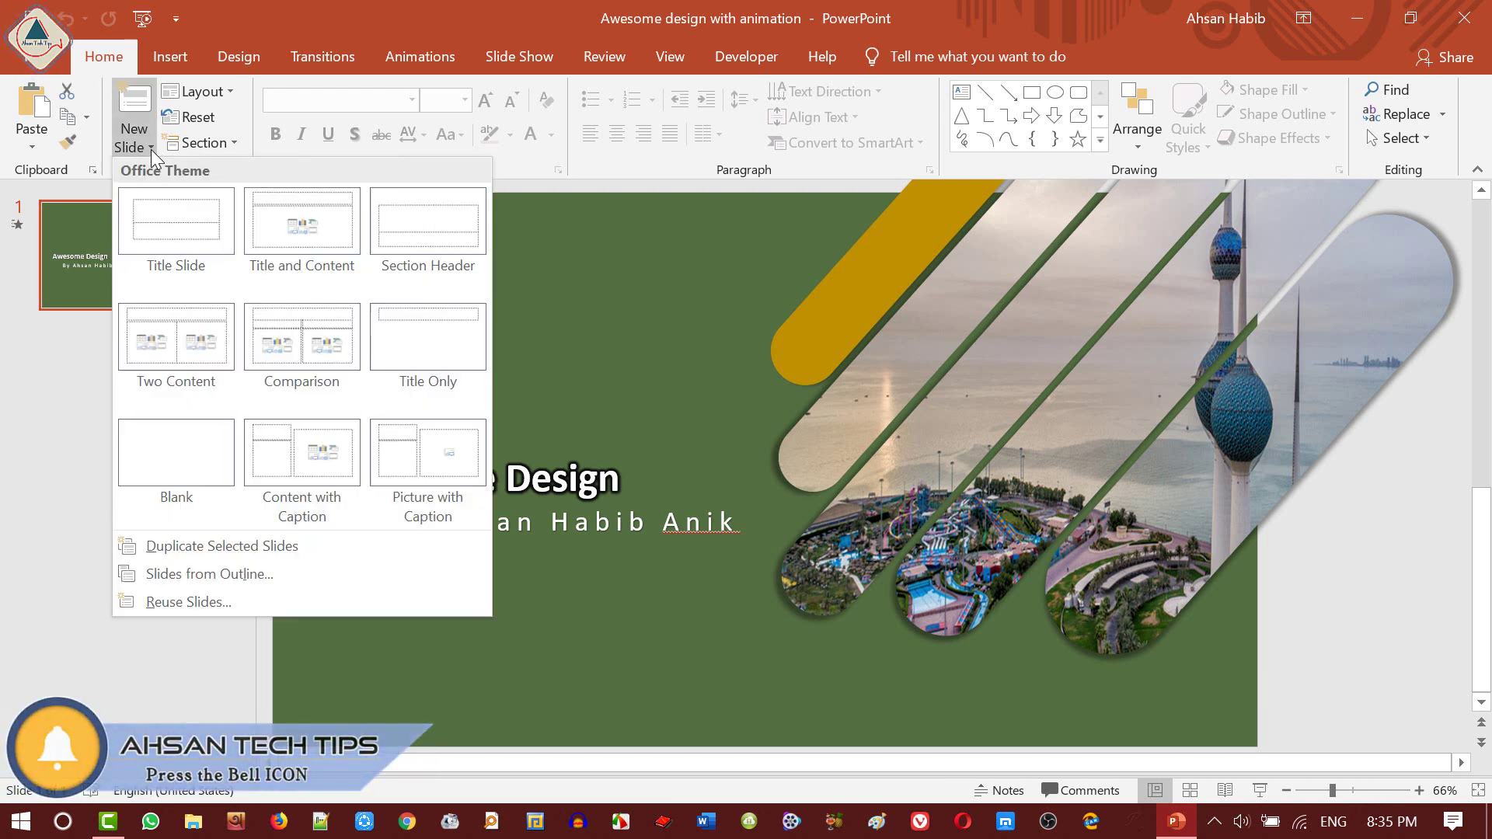
left_click(162, 460)
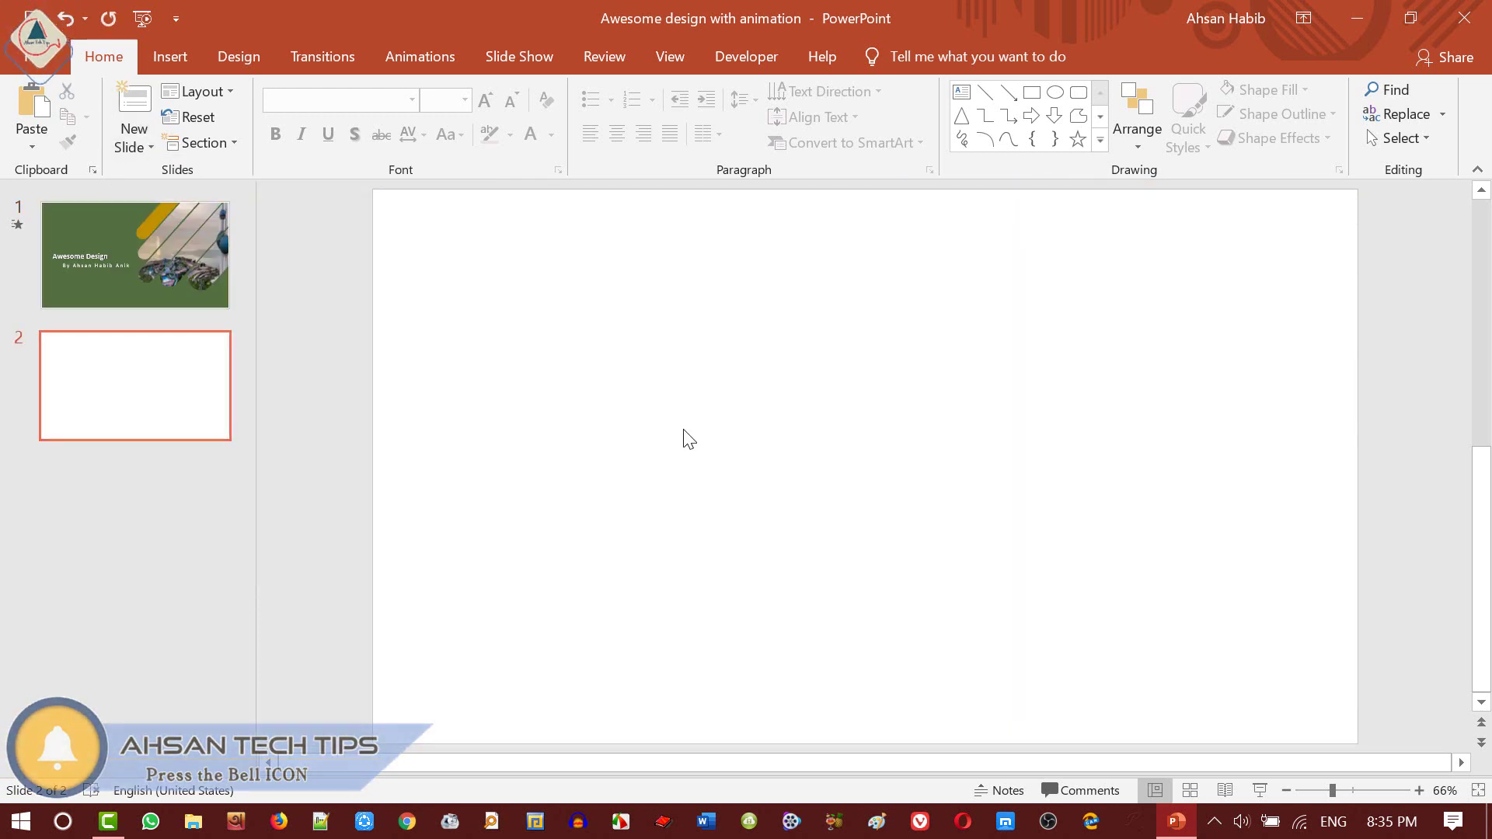
right_click(637, 343)
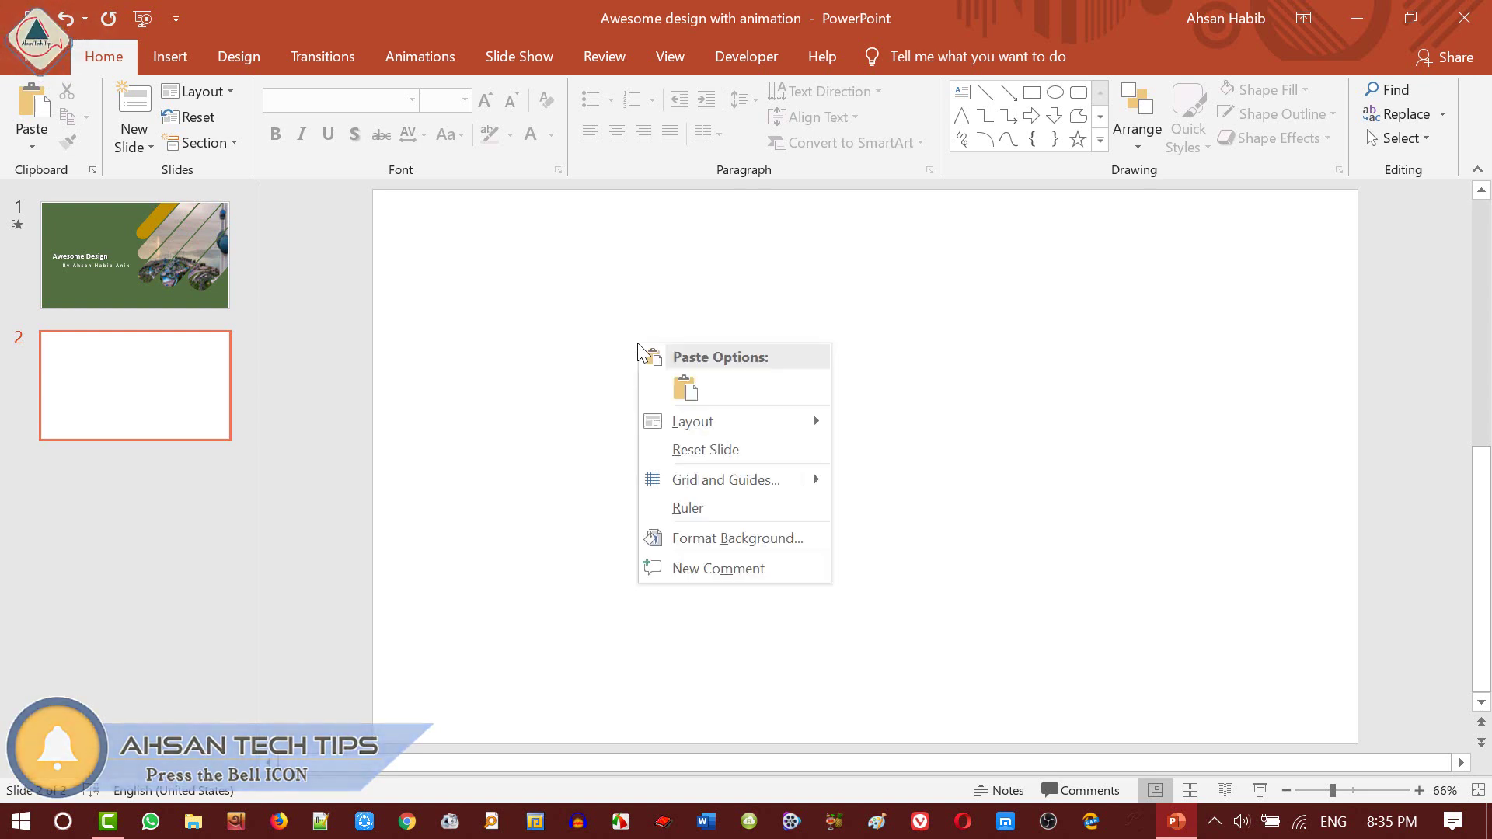
left_click(639, 450)
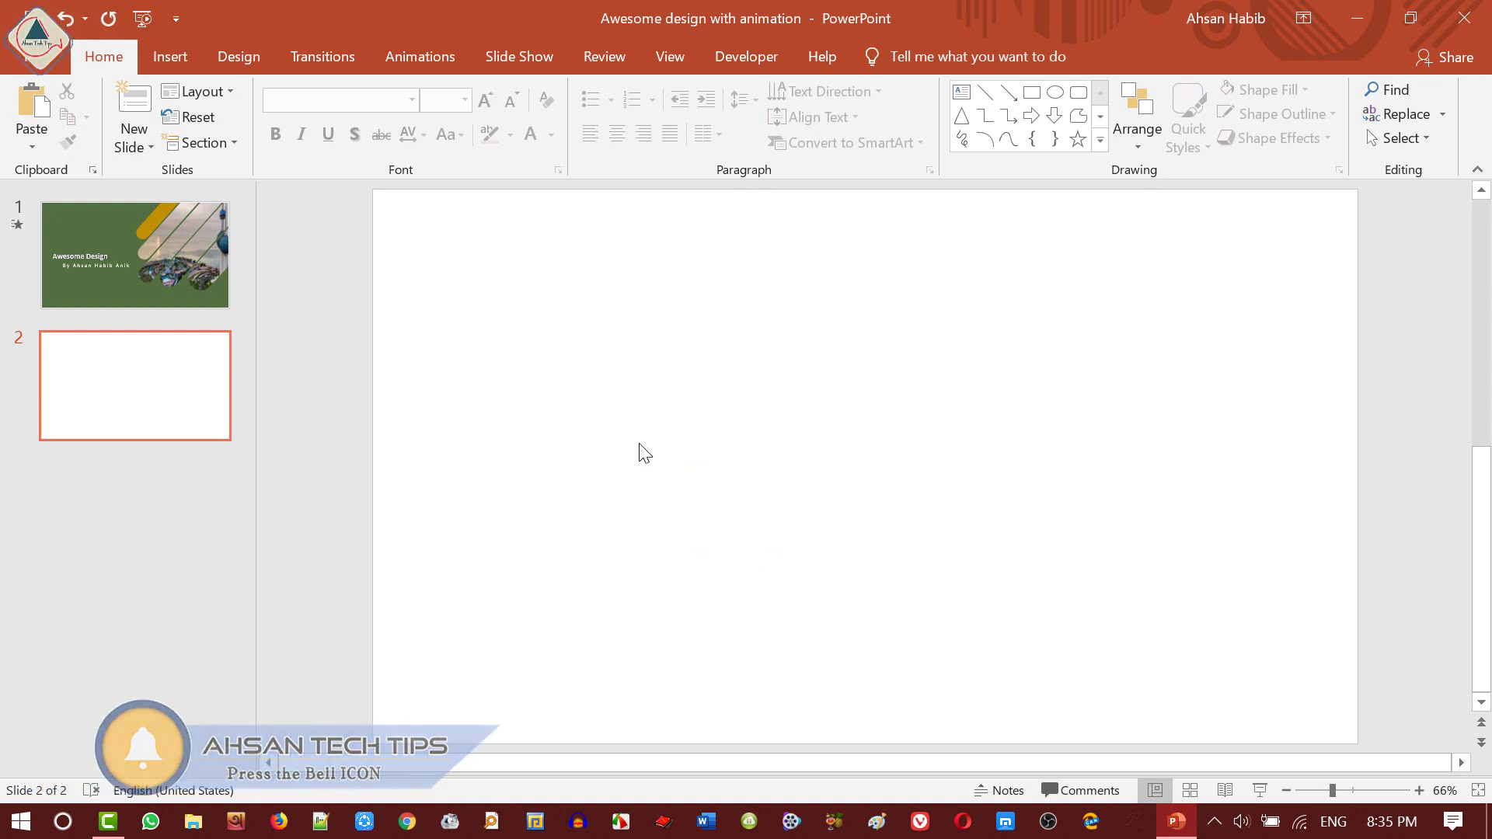
right_click(610, 374)
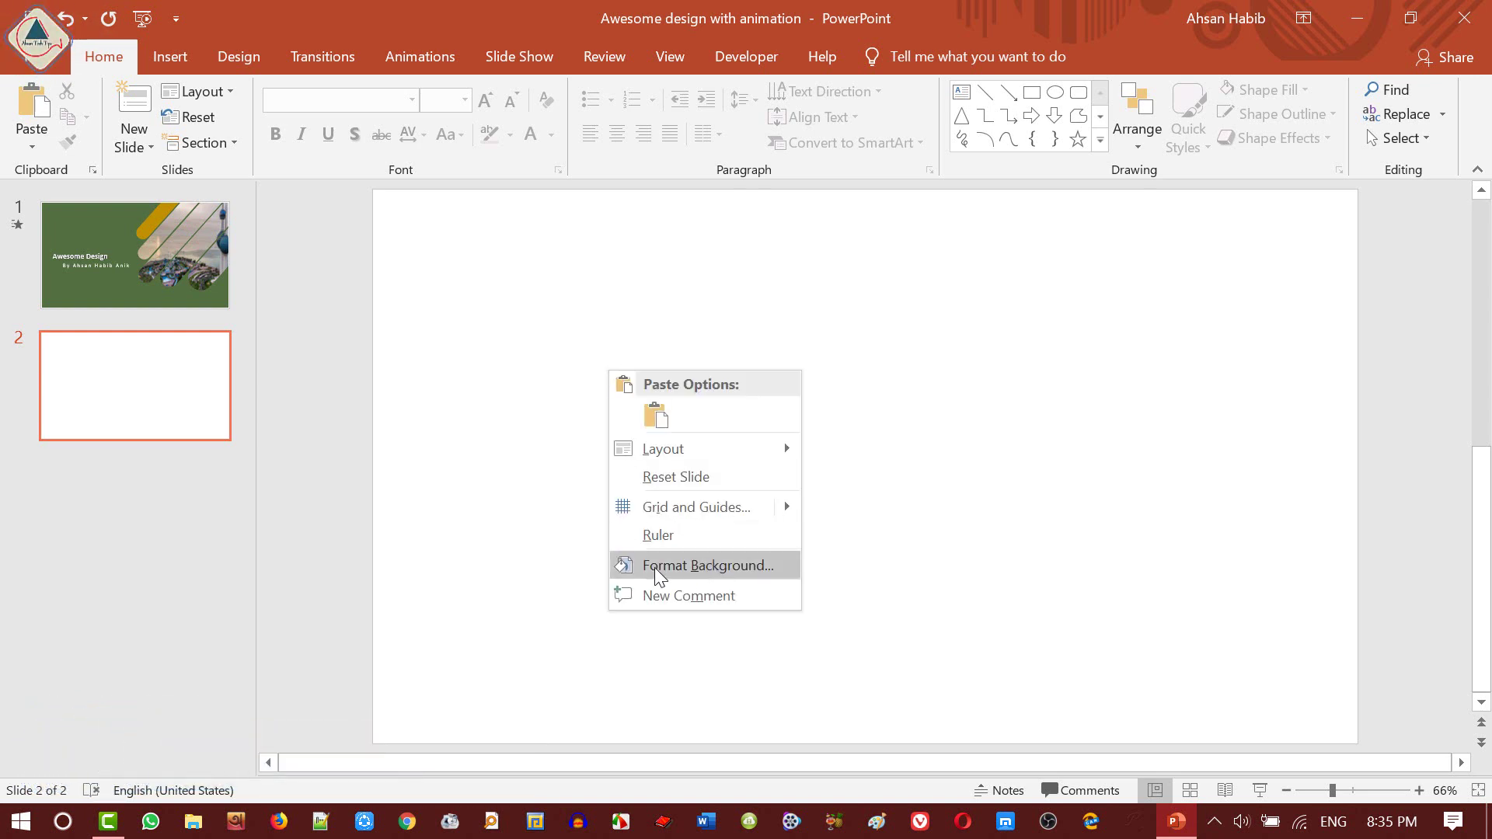
- Fill slide 2's background with solid dark green at 12% transparency
left_click(711, 567)
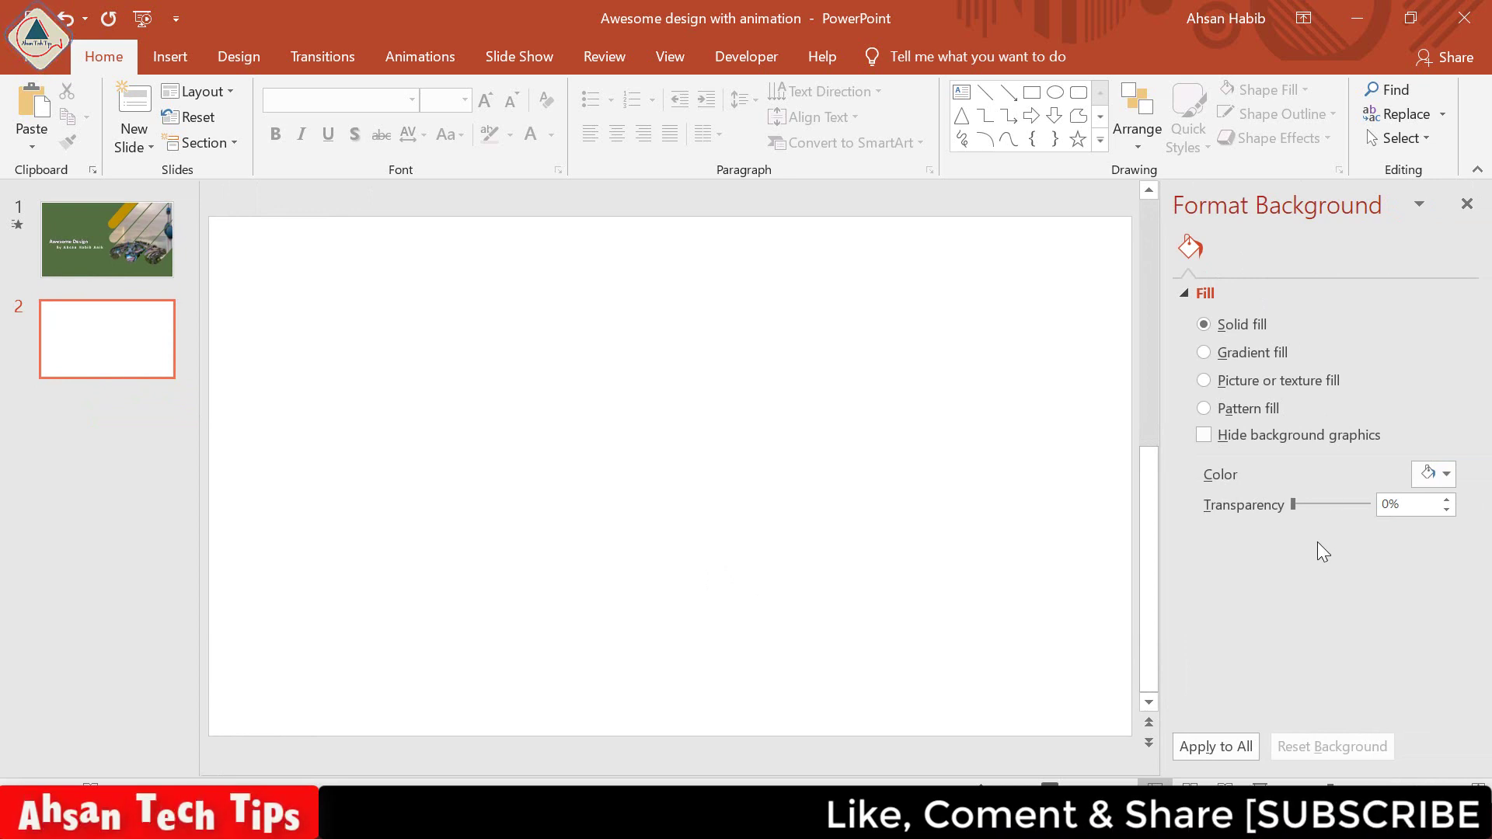
left_click(1447, 474)
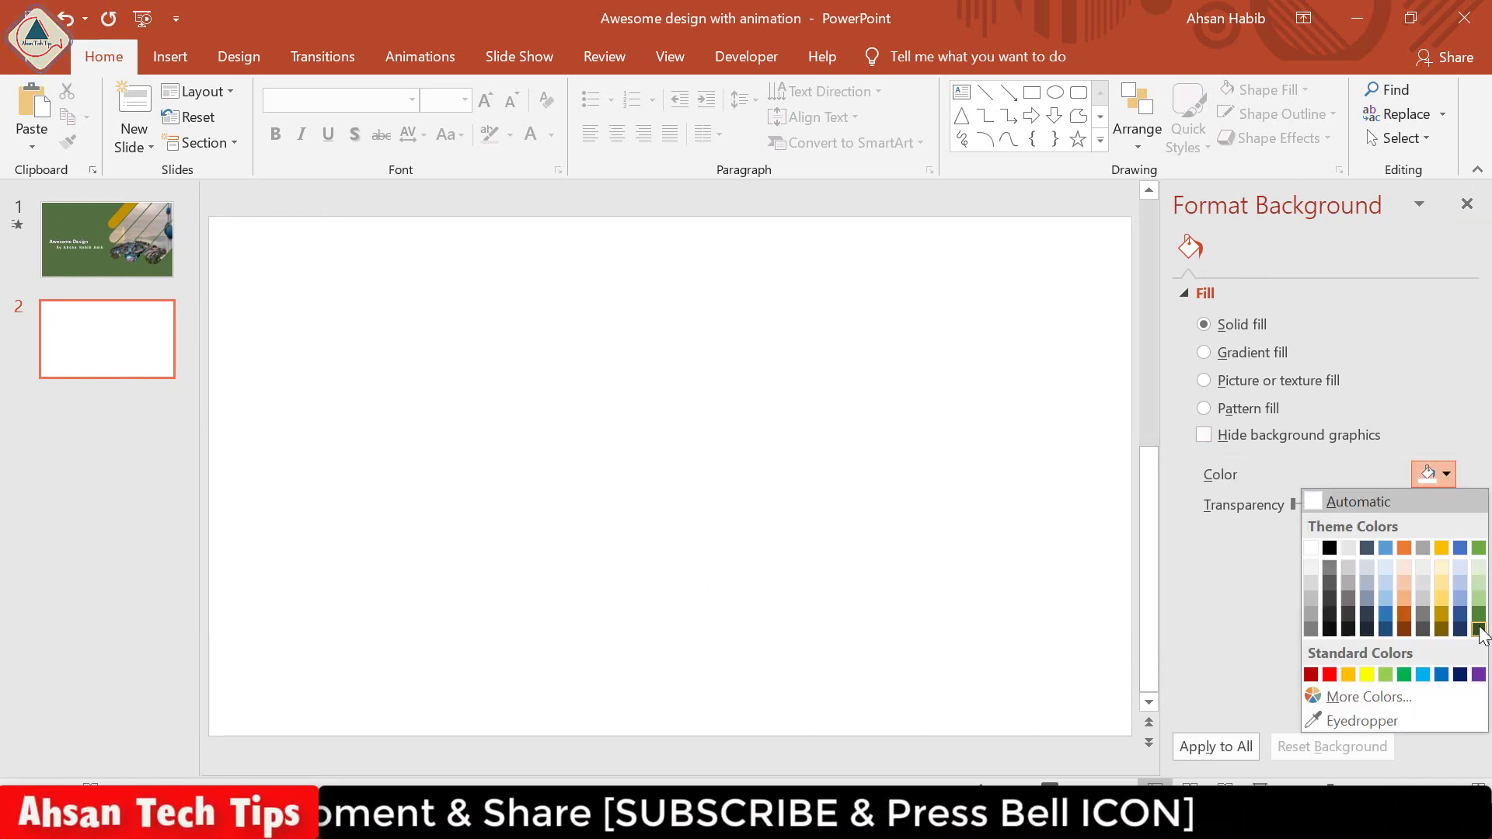
left_click(1475, 620)
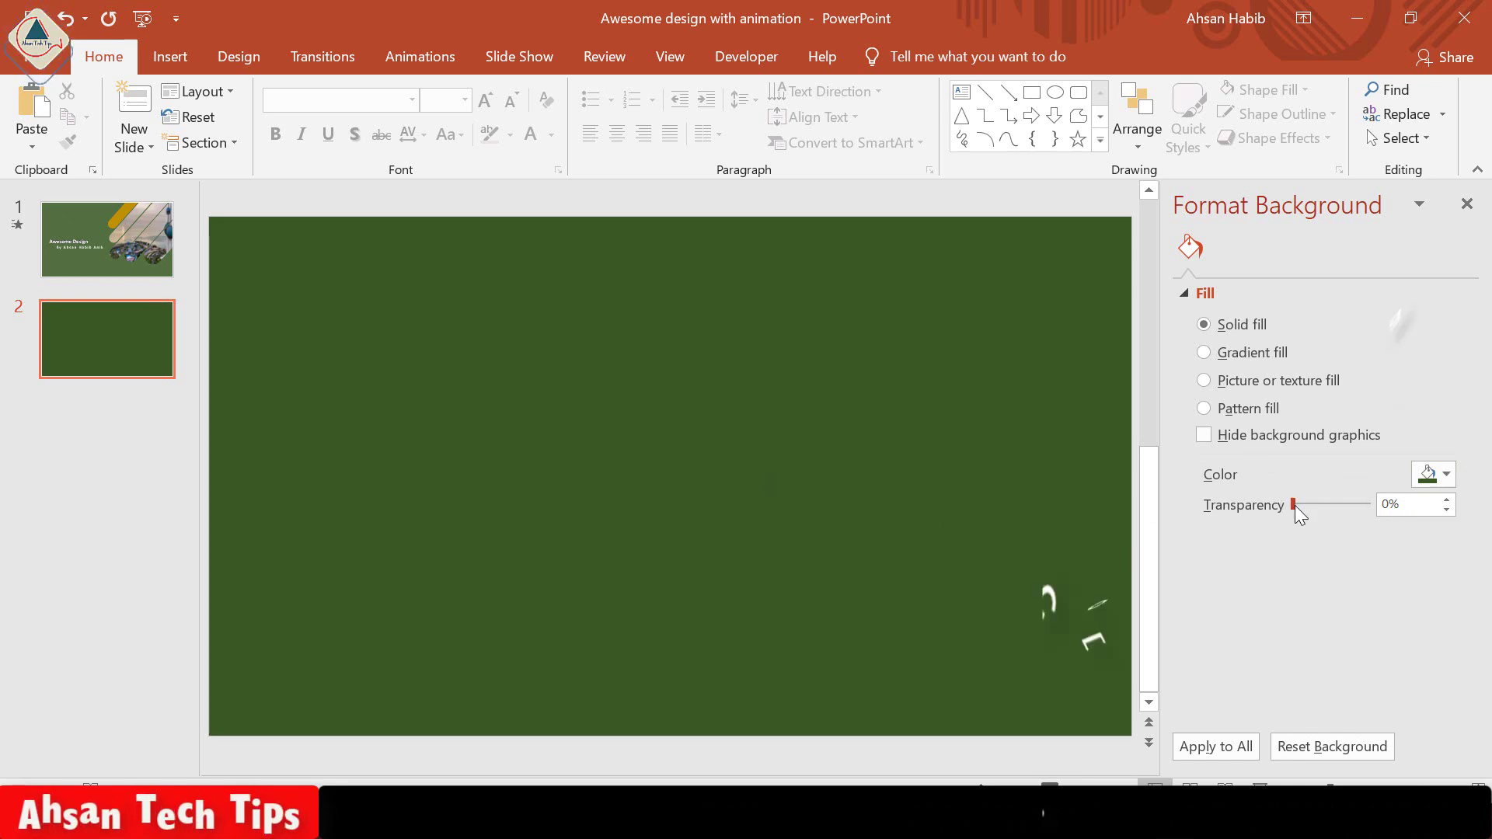
left_click_drag(1295, 505, 1304, 505)
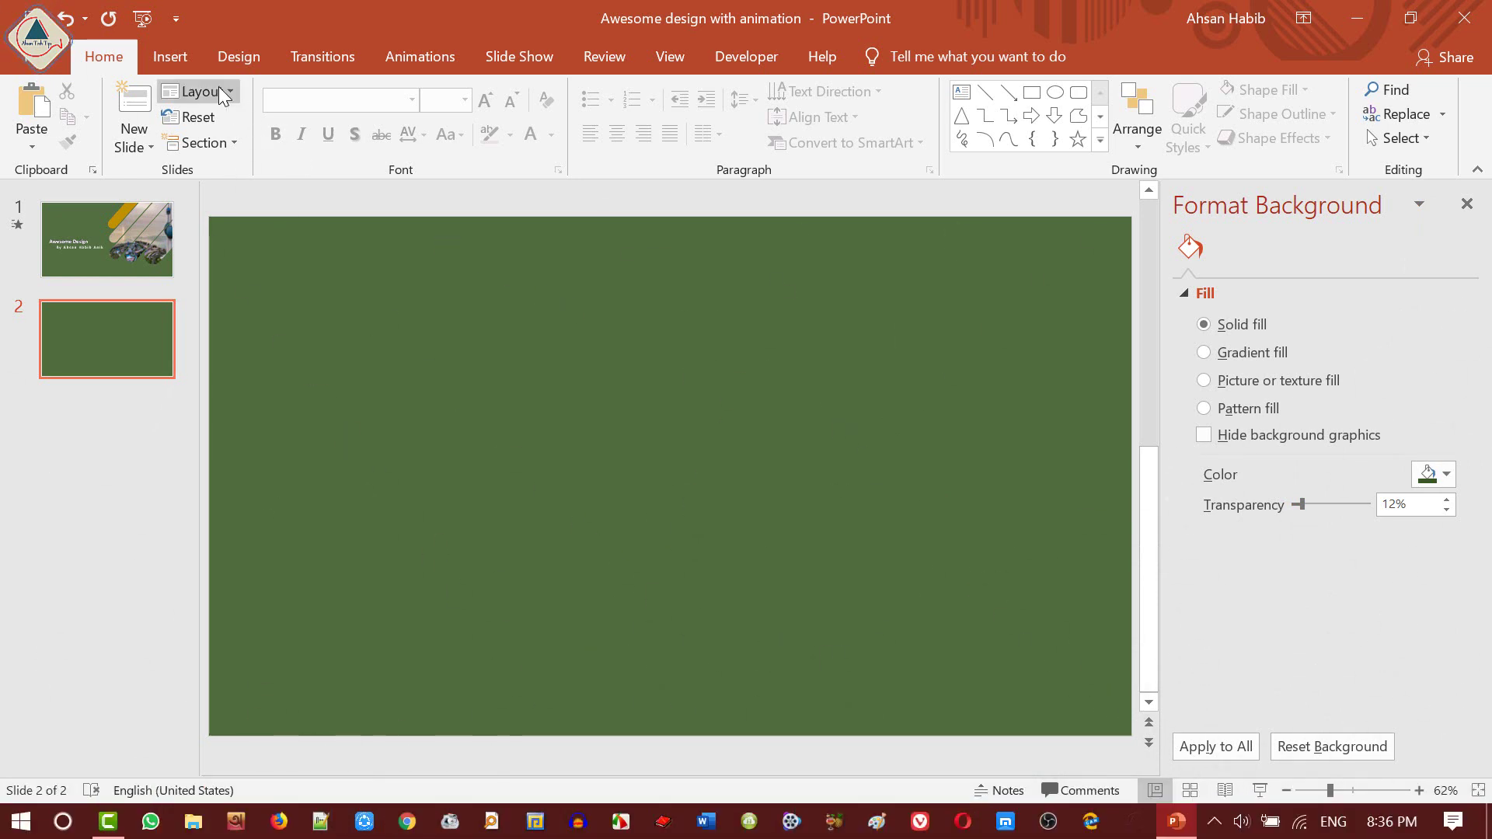
- Draw a rounded-rectangle bar across the slide middle, fully round its ends, and thin it to 0.79" tall
left_click(171, 57)
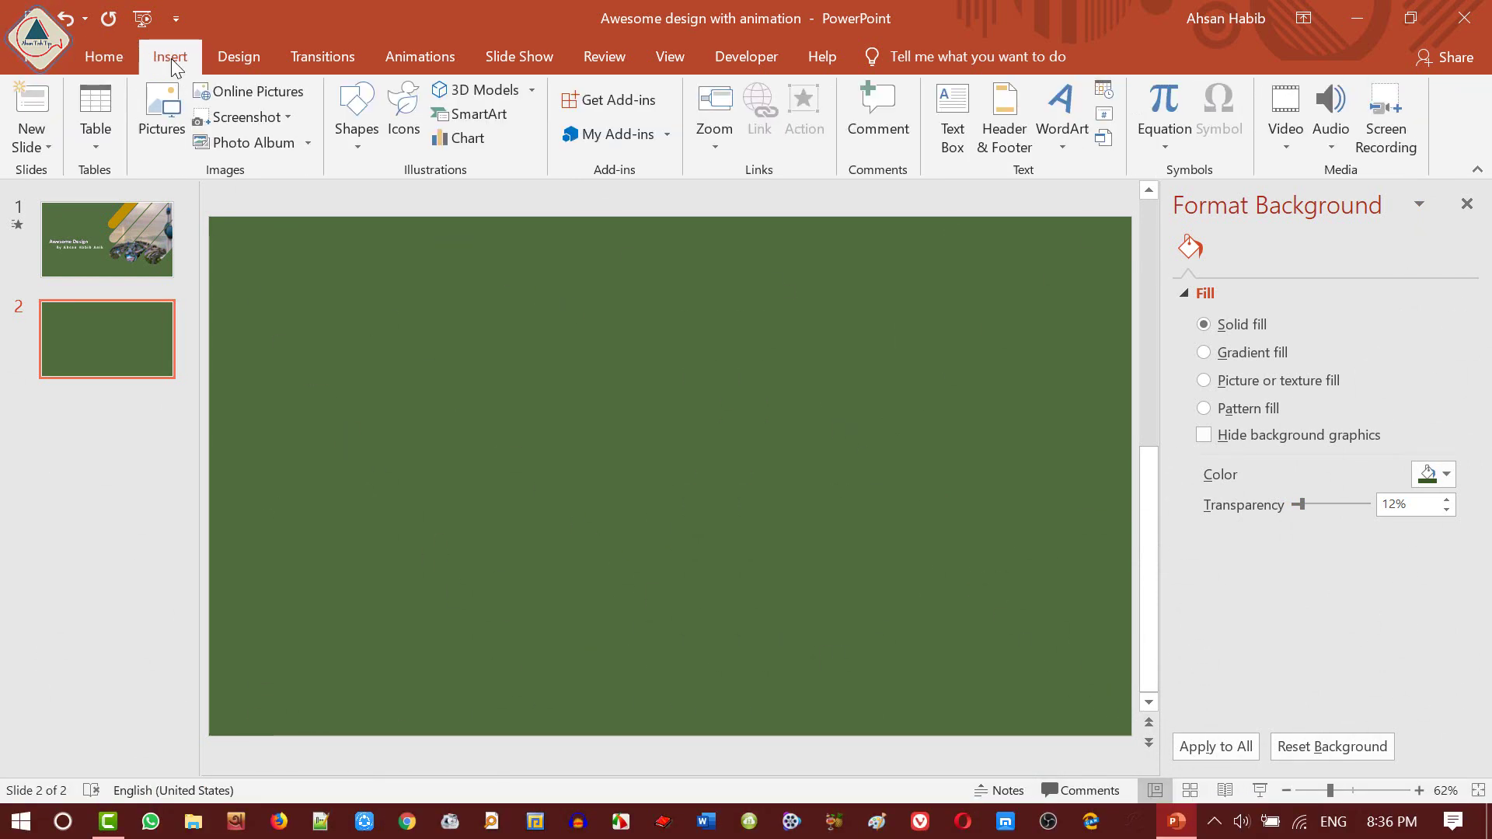
left_click(359, 147)
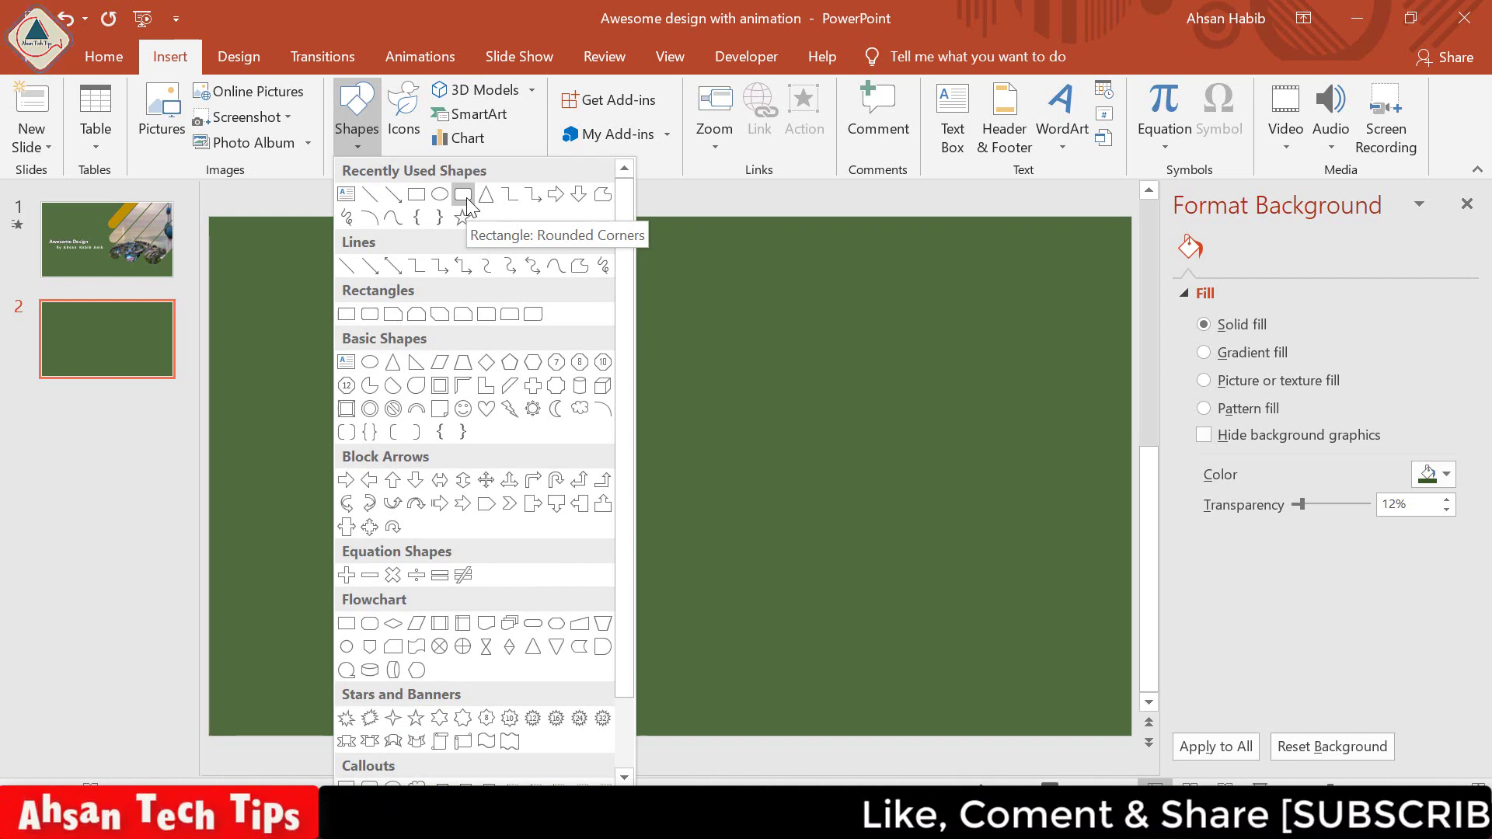
left_click(467, 200)
left_click_drag(602, 420, 1055, 489)
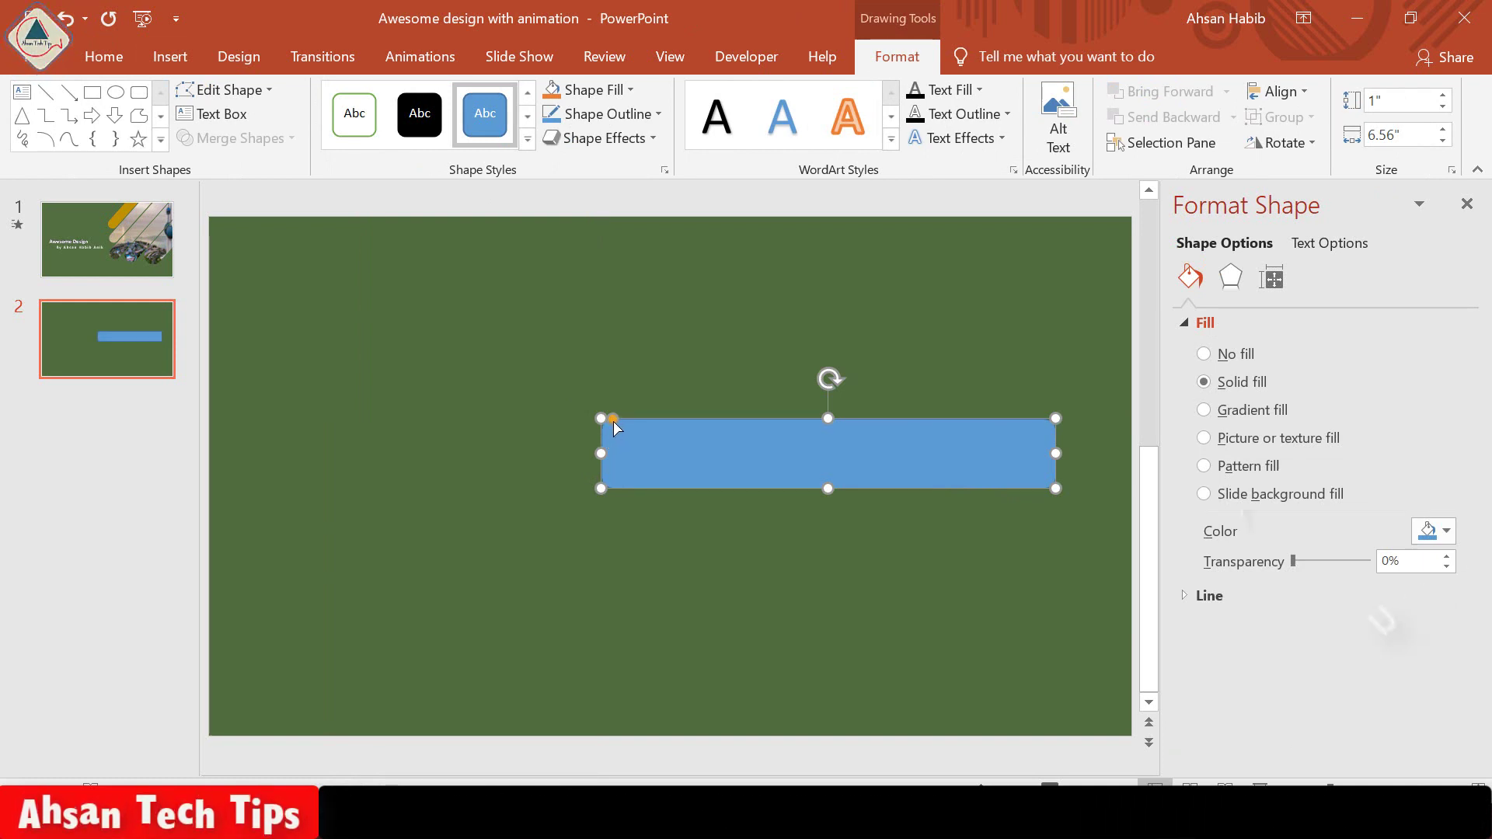
left_click_drag(614, 424, 646, 429)
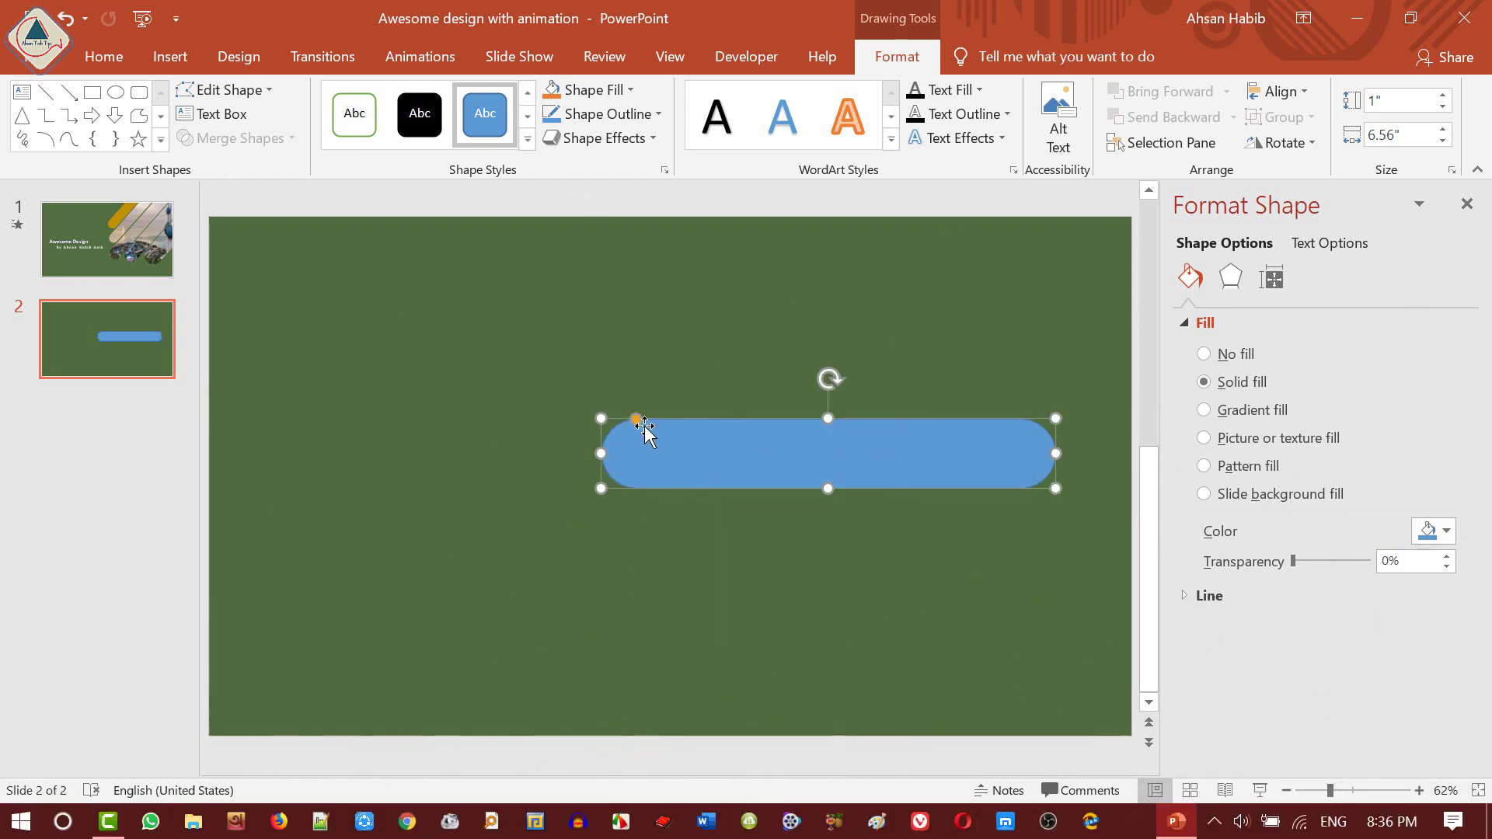
mouse_move(827, 420)
left_mouse_down()
mouse_move(829, 433)
mouse_move(735, 450)
left_mouse_up()
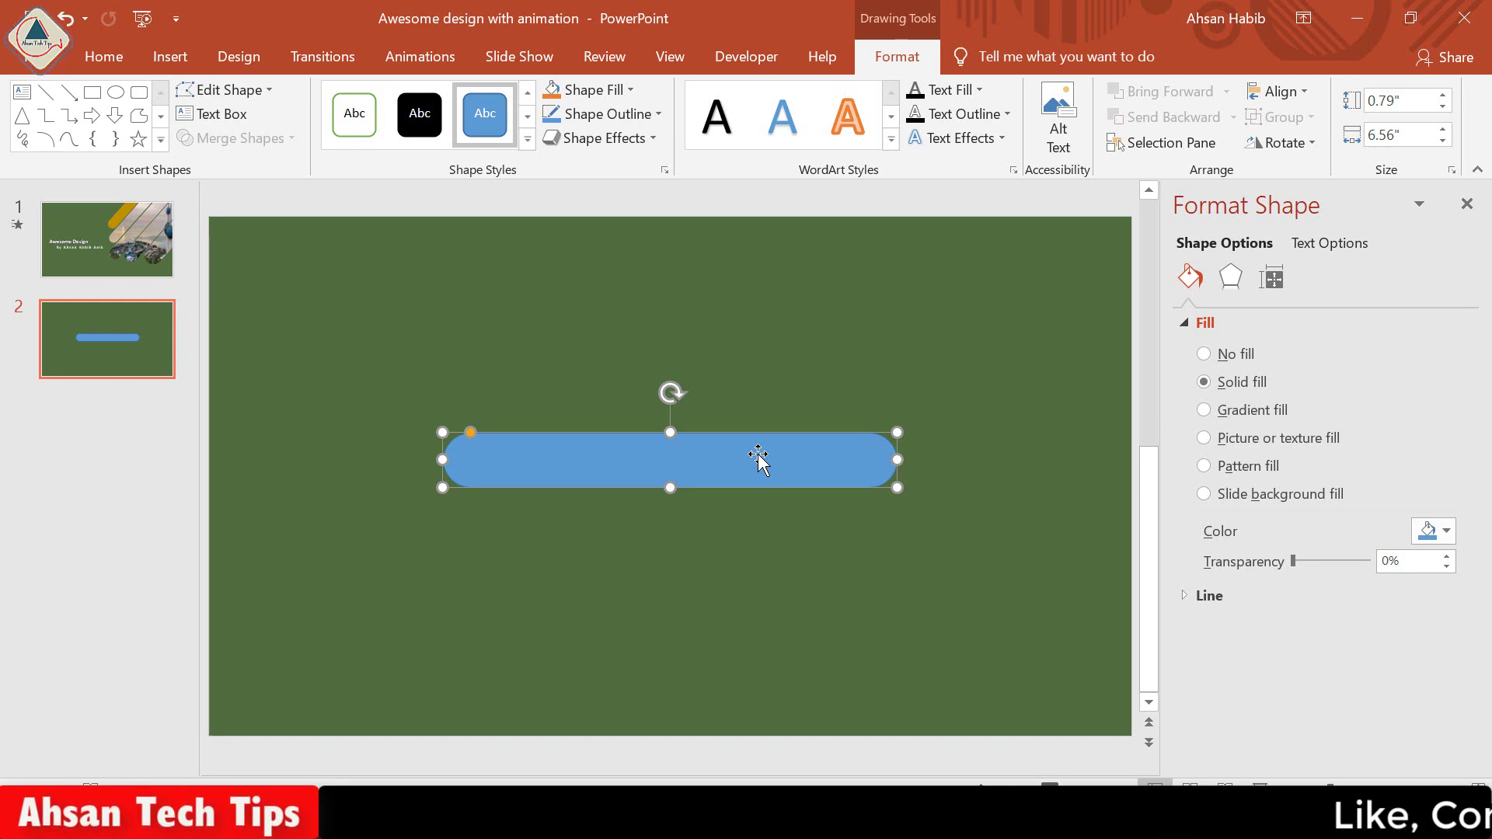
- Copy the bar twice, each copy lower and further left, making the copies slightly taller
mouse_move(758, 458)
left_mouse_down("ctrl")
mouse_move(689, 508)
mouse_move(704, 526)
mouse_move(637, 525)
left_mouse_up("ctrl")
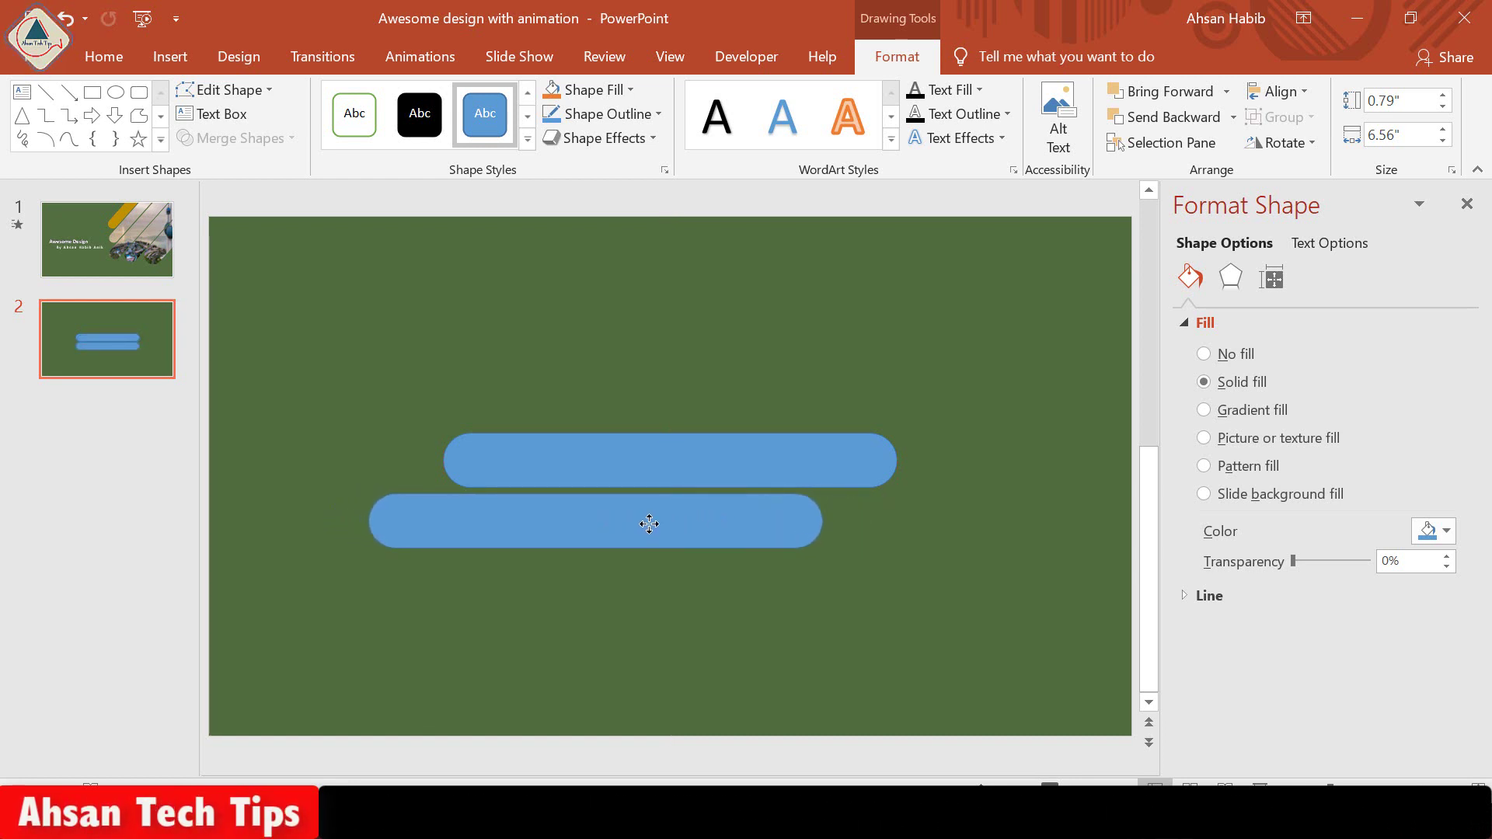
left_click_drag(649, 524, 601, 557)
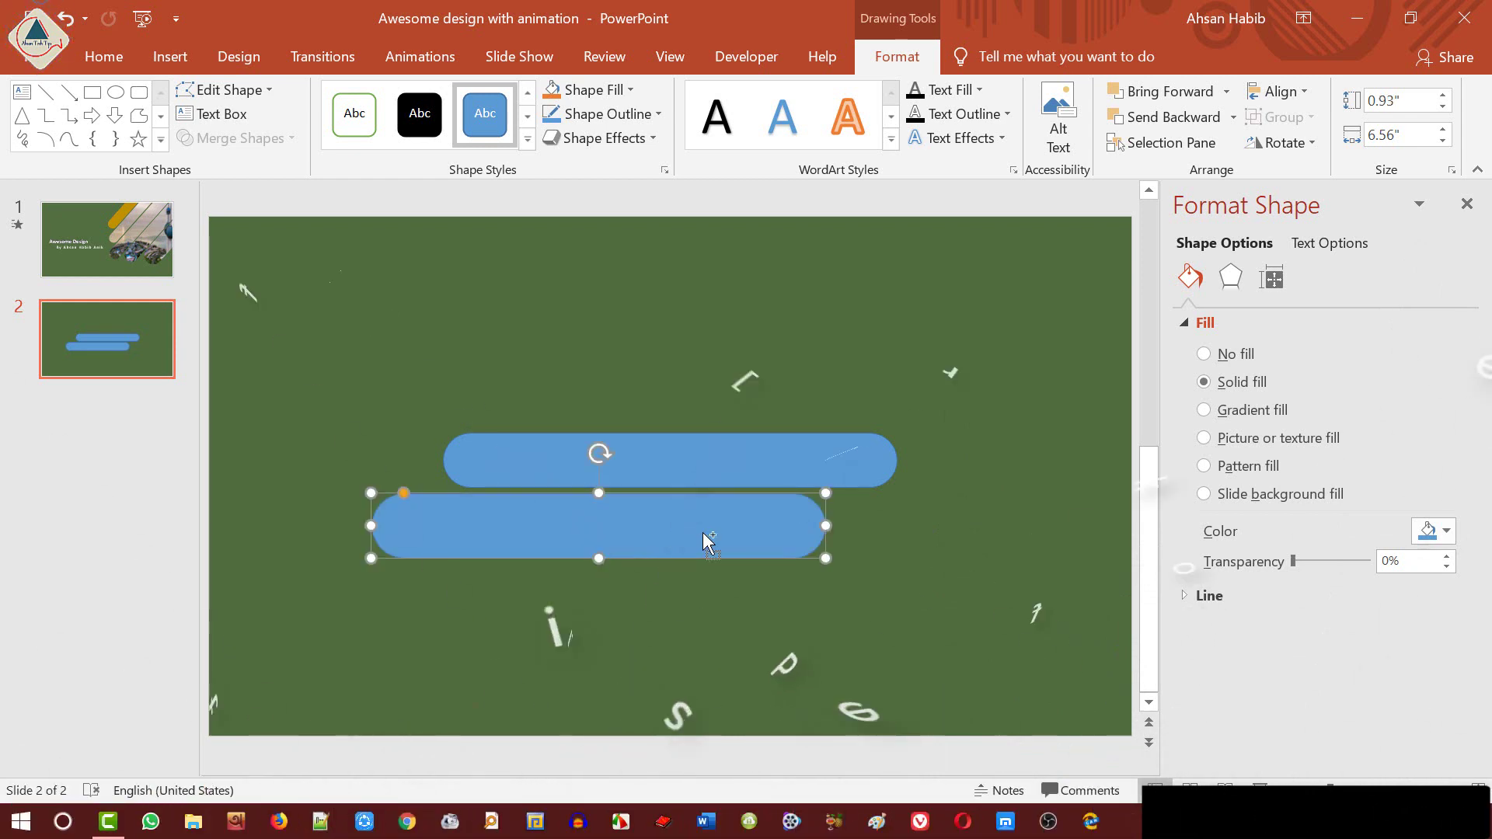
key("ctrl+d")
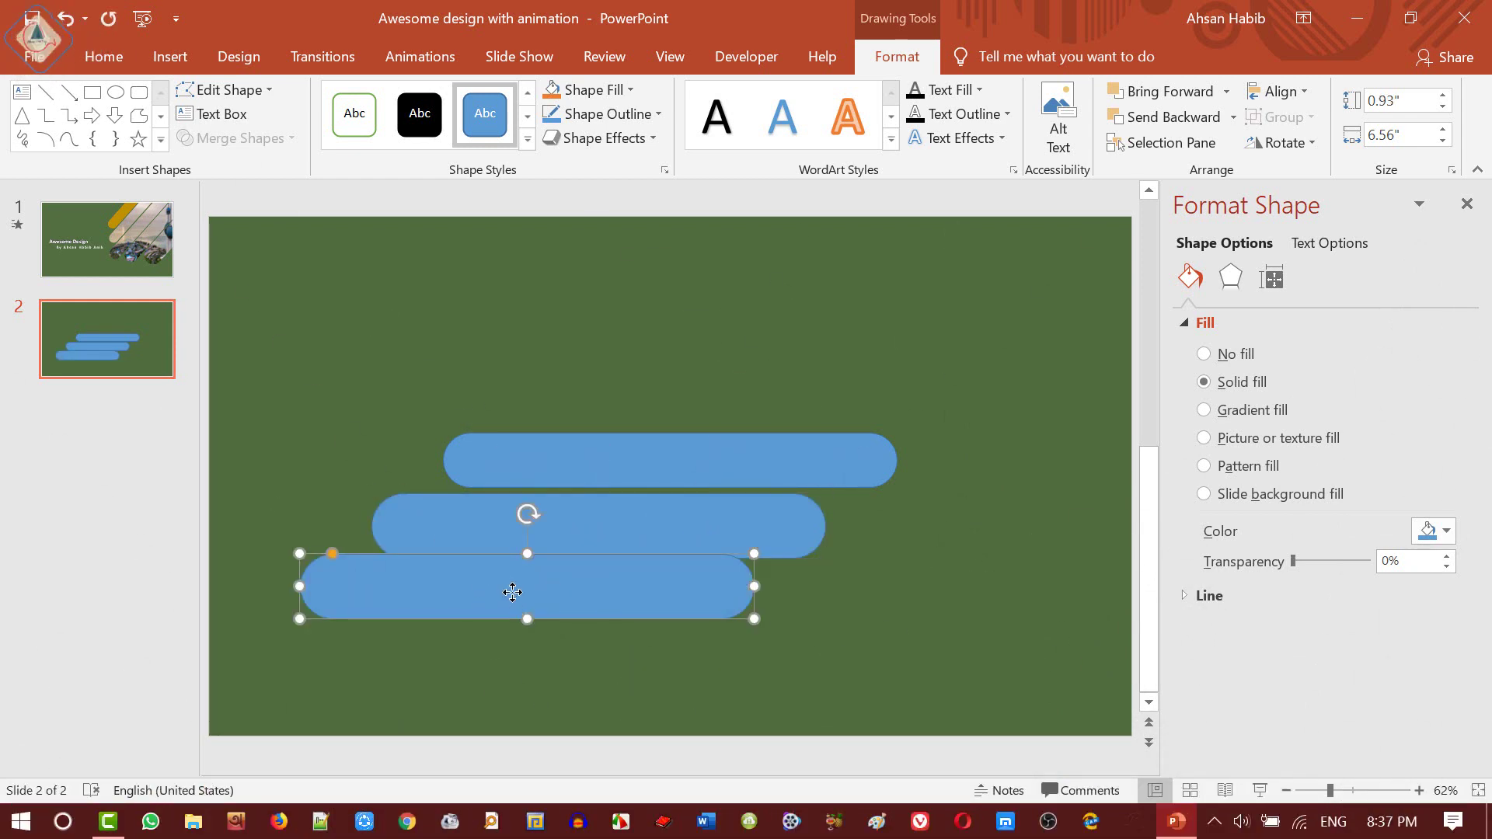
mouse_move(513, 588)
left_mouse_down()
mouse_move(497, 606)
mouse_move(509, 640)
left_mouse_up()
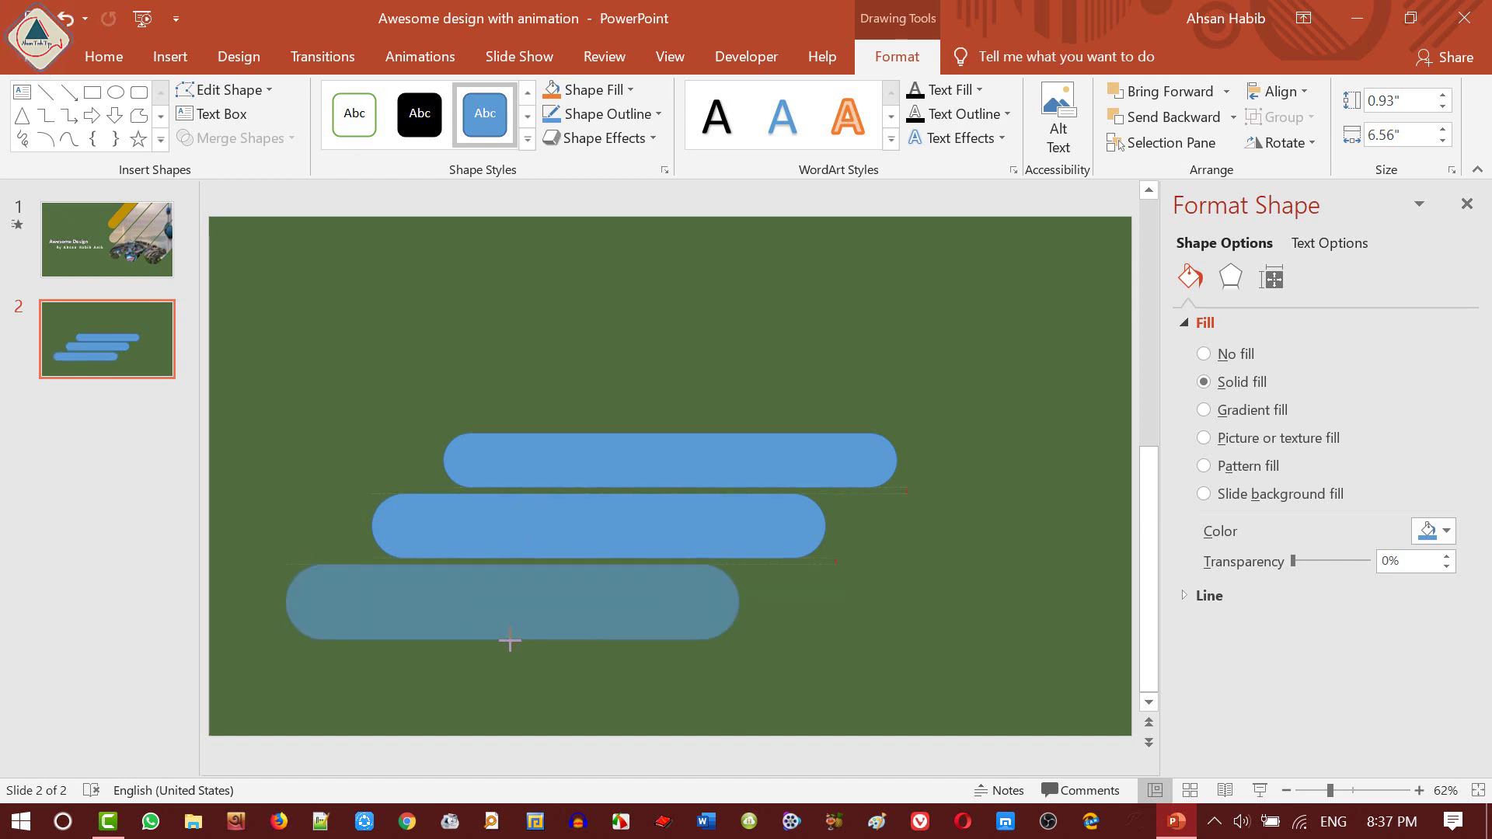
key("Escape")
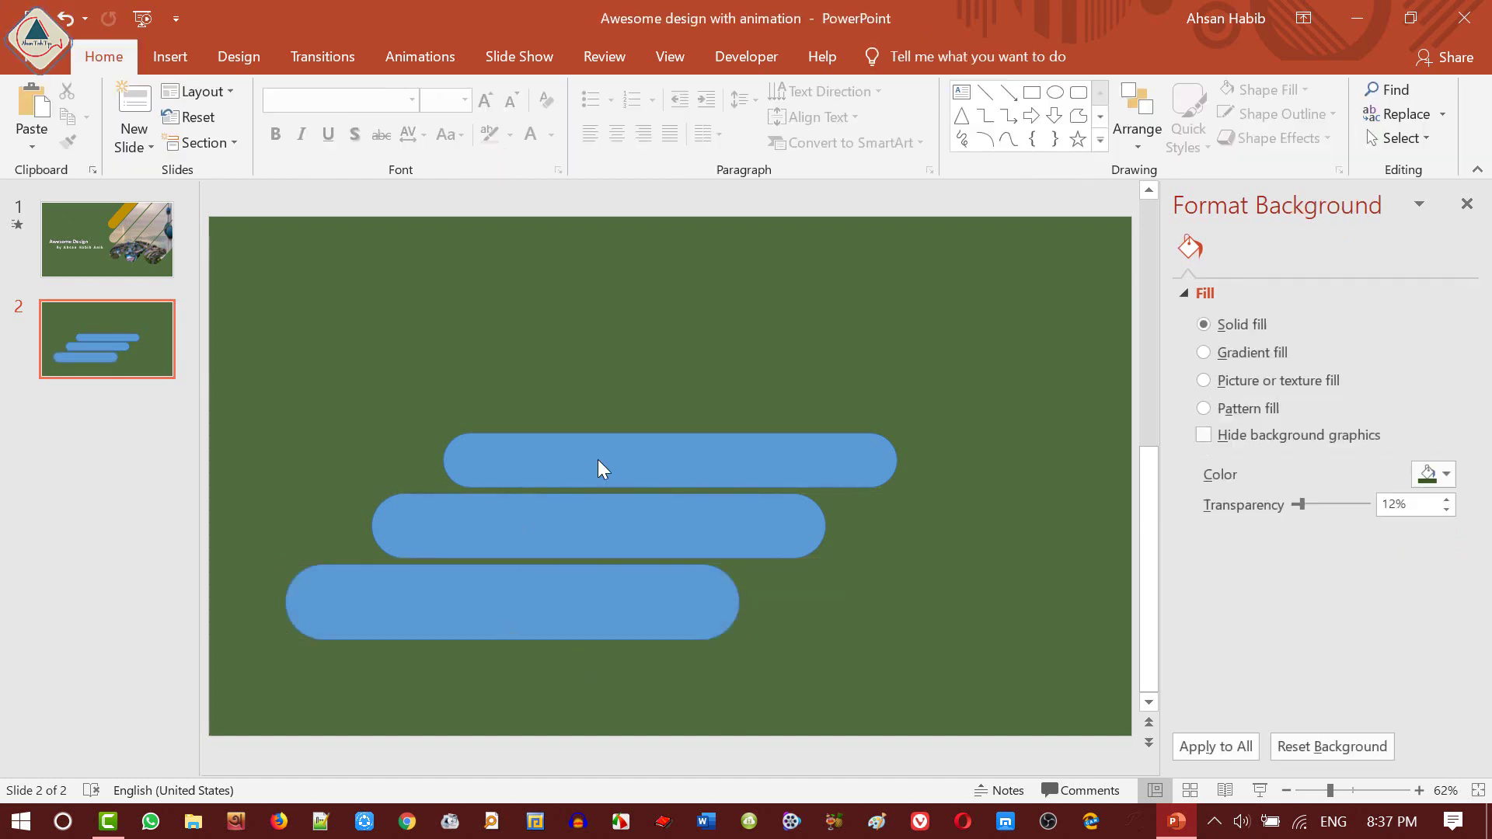
- Move the three bars up and right, then copy the bottom bar as a fourth, stretched right
left_click(575, 536, "shift")
left_click(563, 583, "shift")
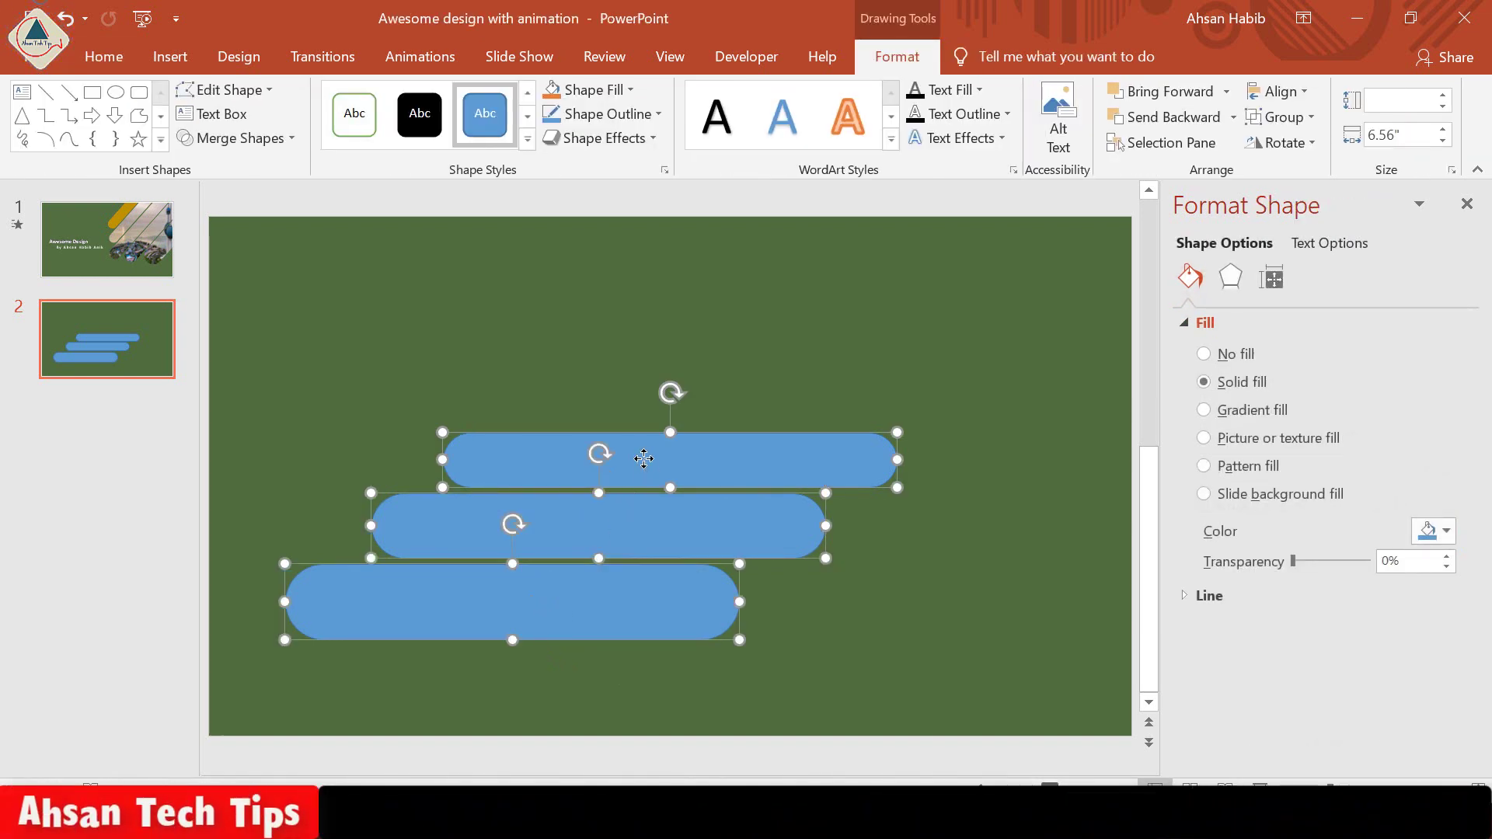
left_click_drag(540, 603, 715, 303)
left_click(739, 488)
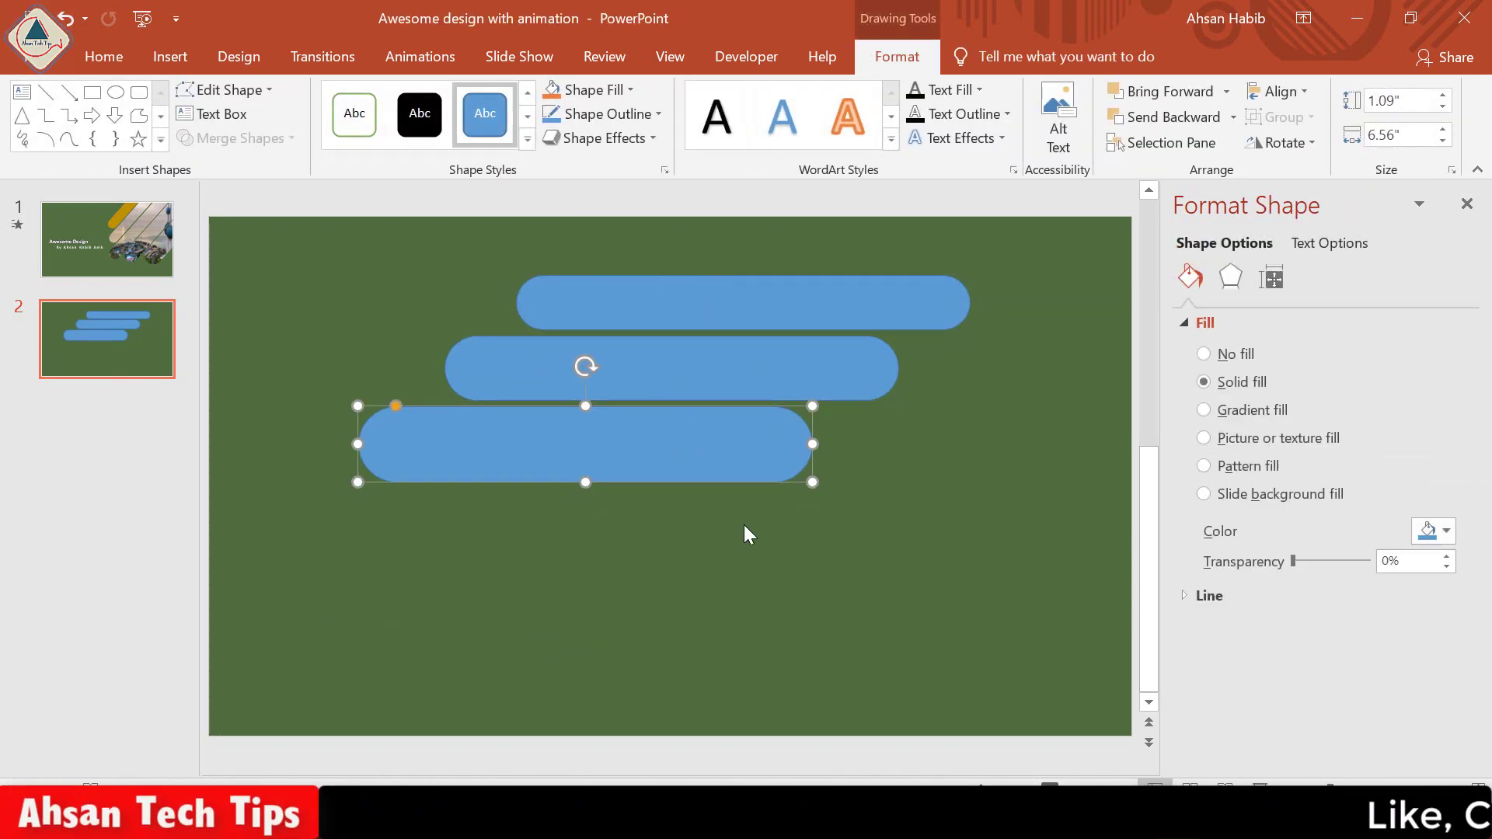
left_click_drag(596, 467, 533, 515, "ctrl")
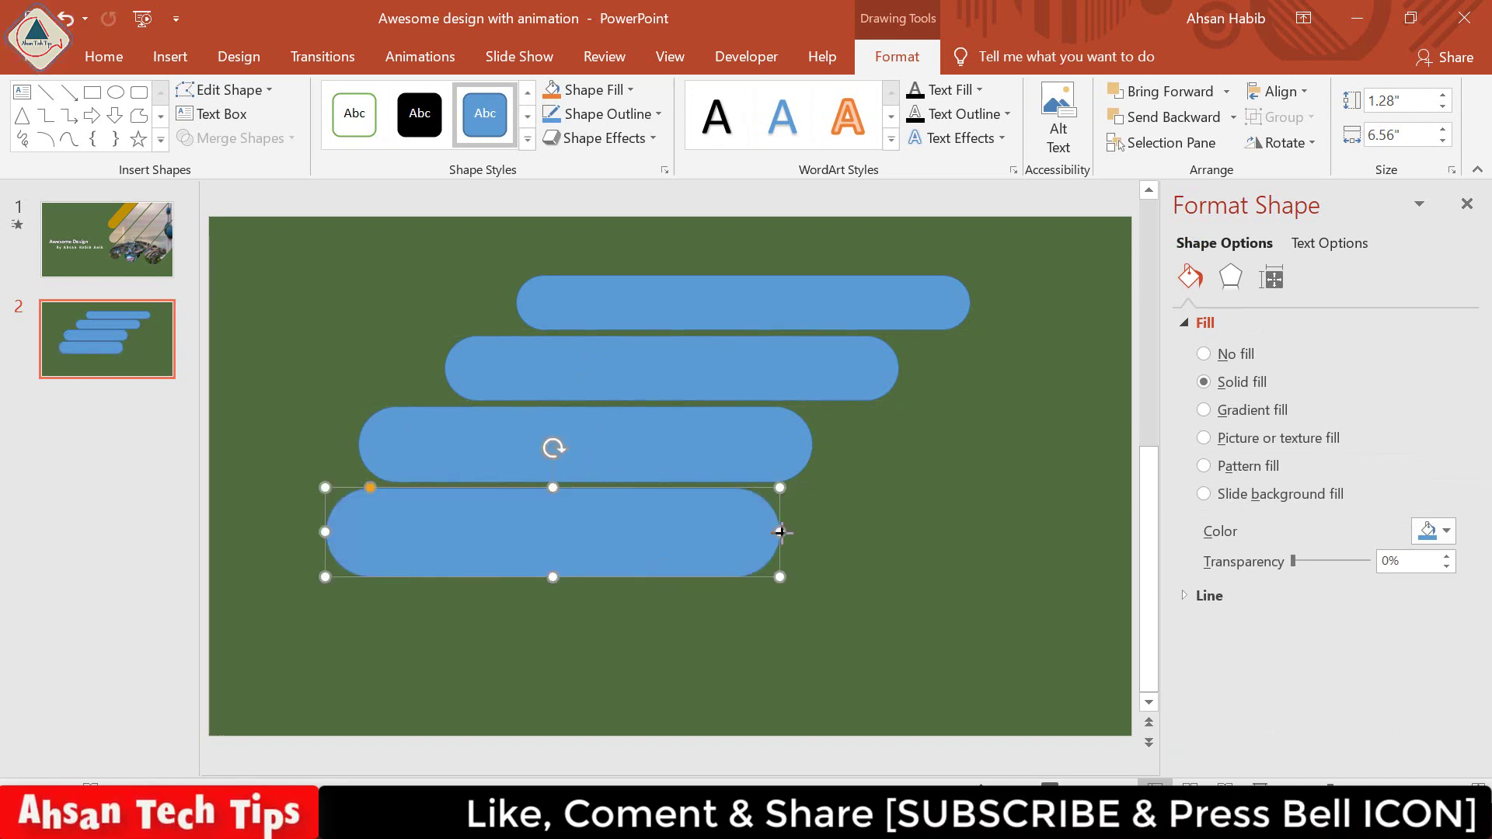
left_click_drag(783, 533, 1003, 535)
- Lengthen the third, second and top bars to the right
left_click(793, 463)
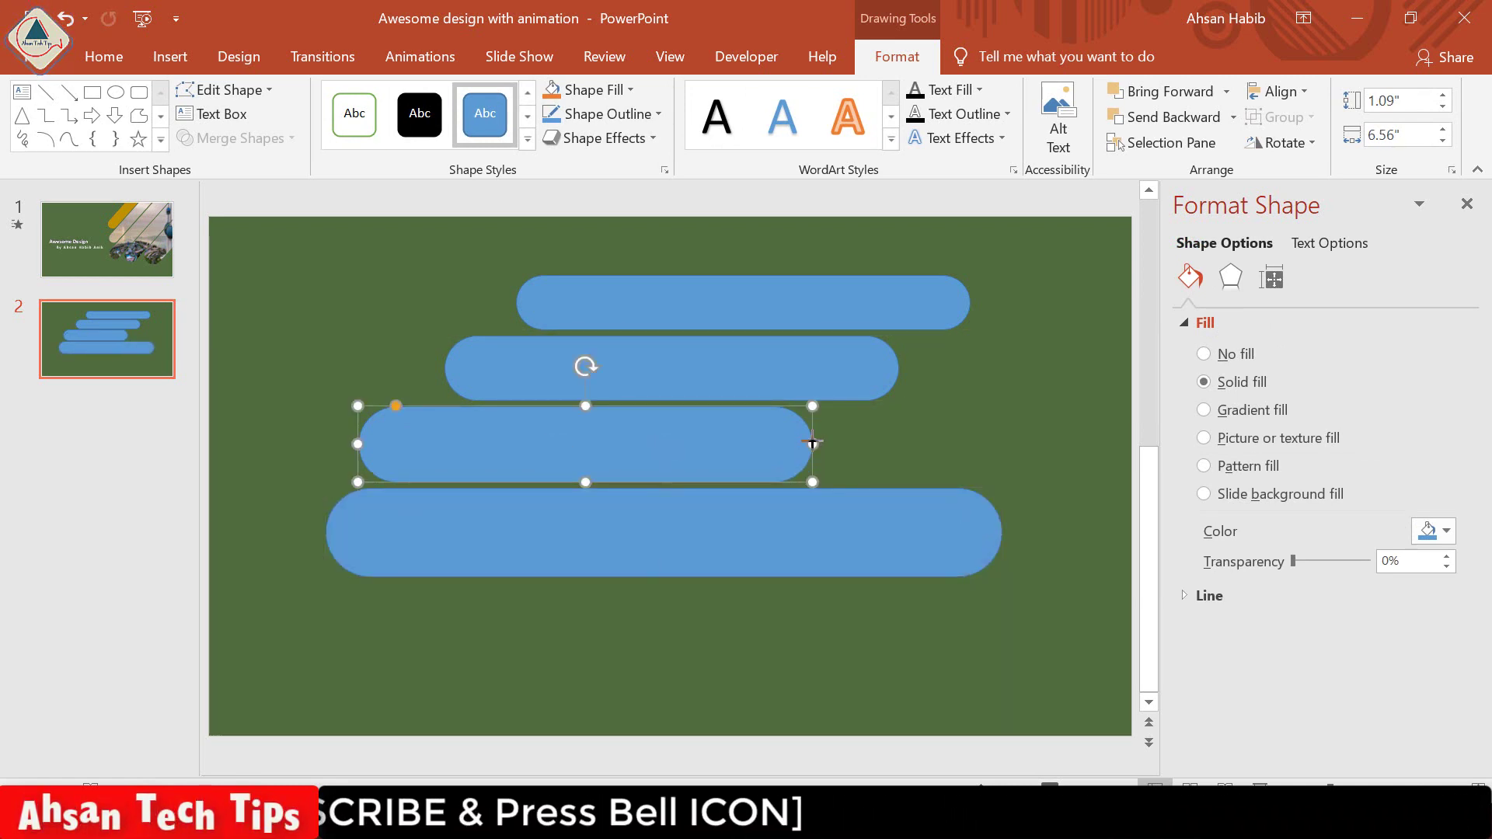
left_click_drag(816, 446, 1016, 444)
left_click(886, 380)
left_click_drag(899, 367, 1002, 373)
left_click(956, 301)
left_click_drag(969, 302, 993, 302)
- Copy the bottom bar as a fifth bar and shift the lower bars to the right
left_click(609, 539)
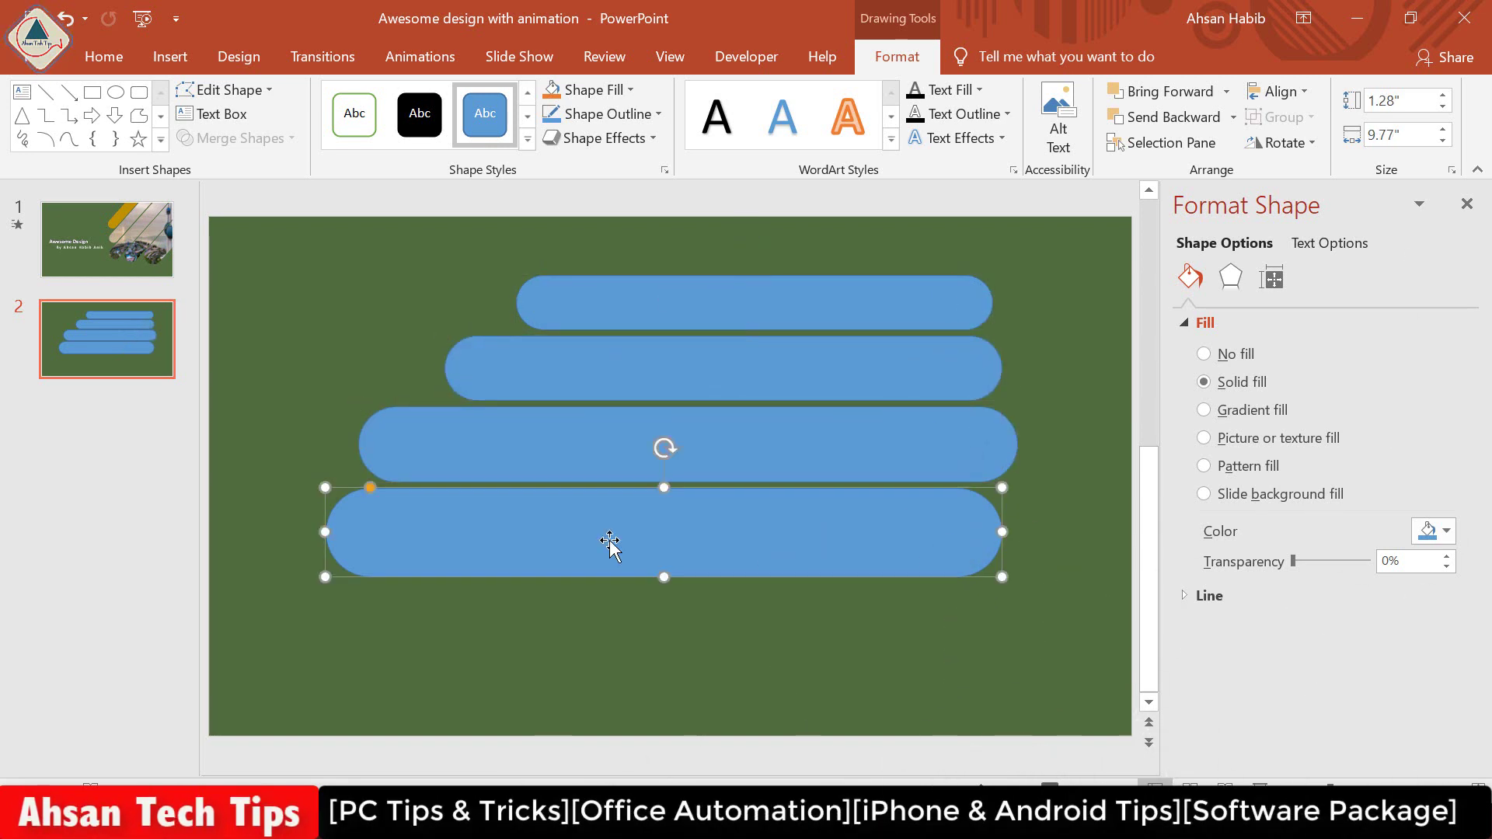
left_click_drag(609, 539, 658, 640)
left_click_drag(506, 559, 567, 535)
left_click_drag(536, 631, 666, 630)
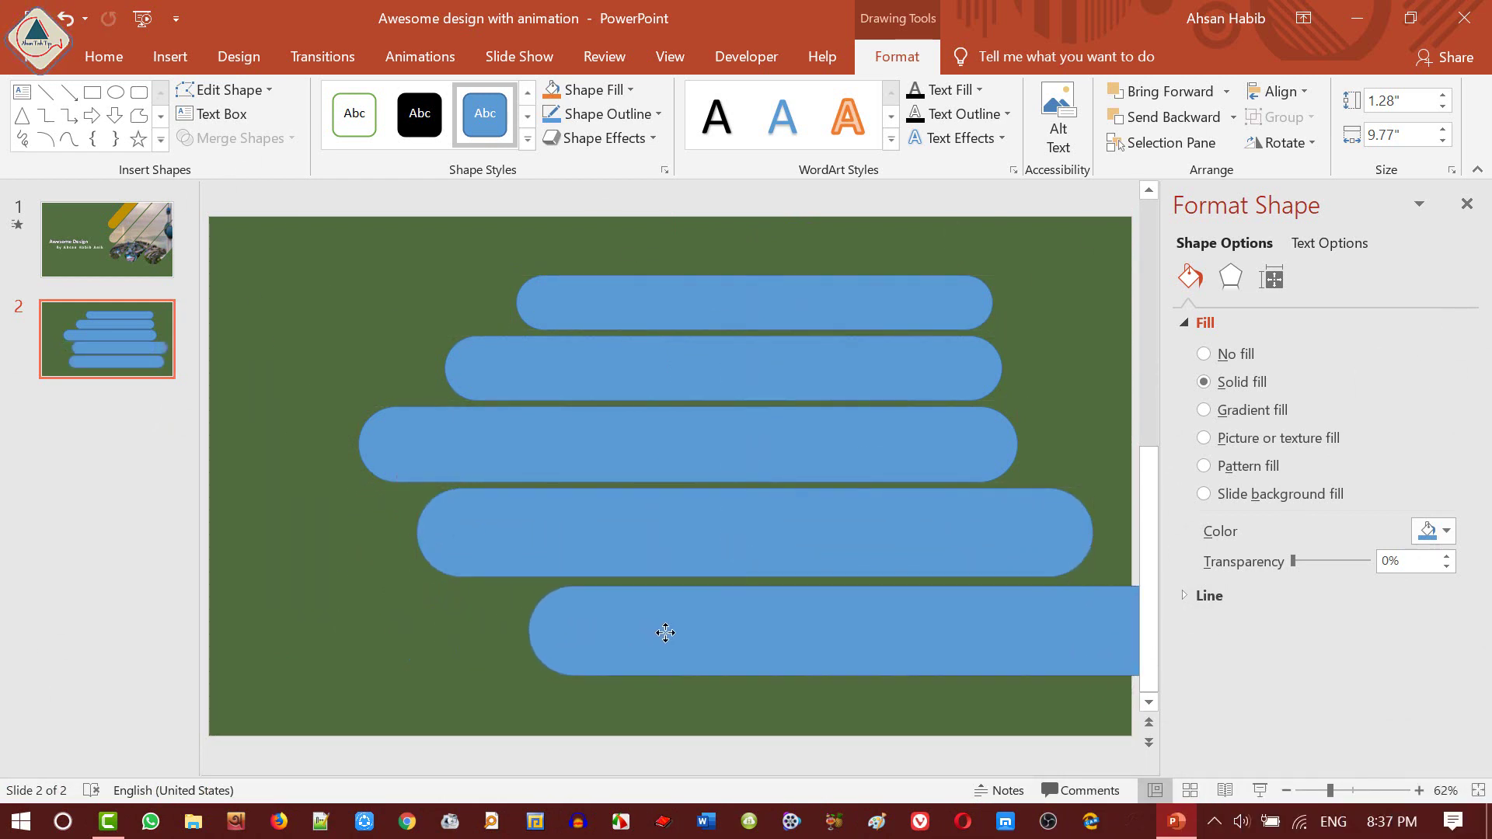
mouse_move(864, 628)
left_mouse_down()
mouse_move(865, 700)
mouse_move(899, 672)
left_mouse_up()
- Stretch the fourth bar taller downward toward the bar below
left_click(749, 568)
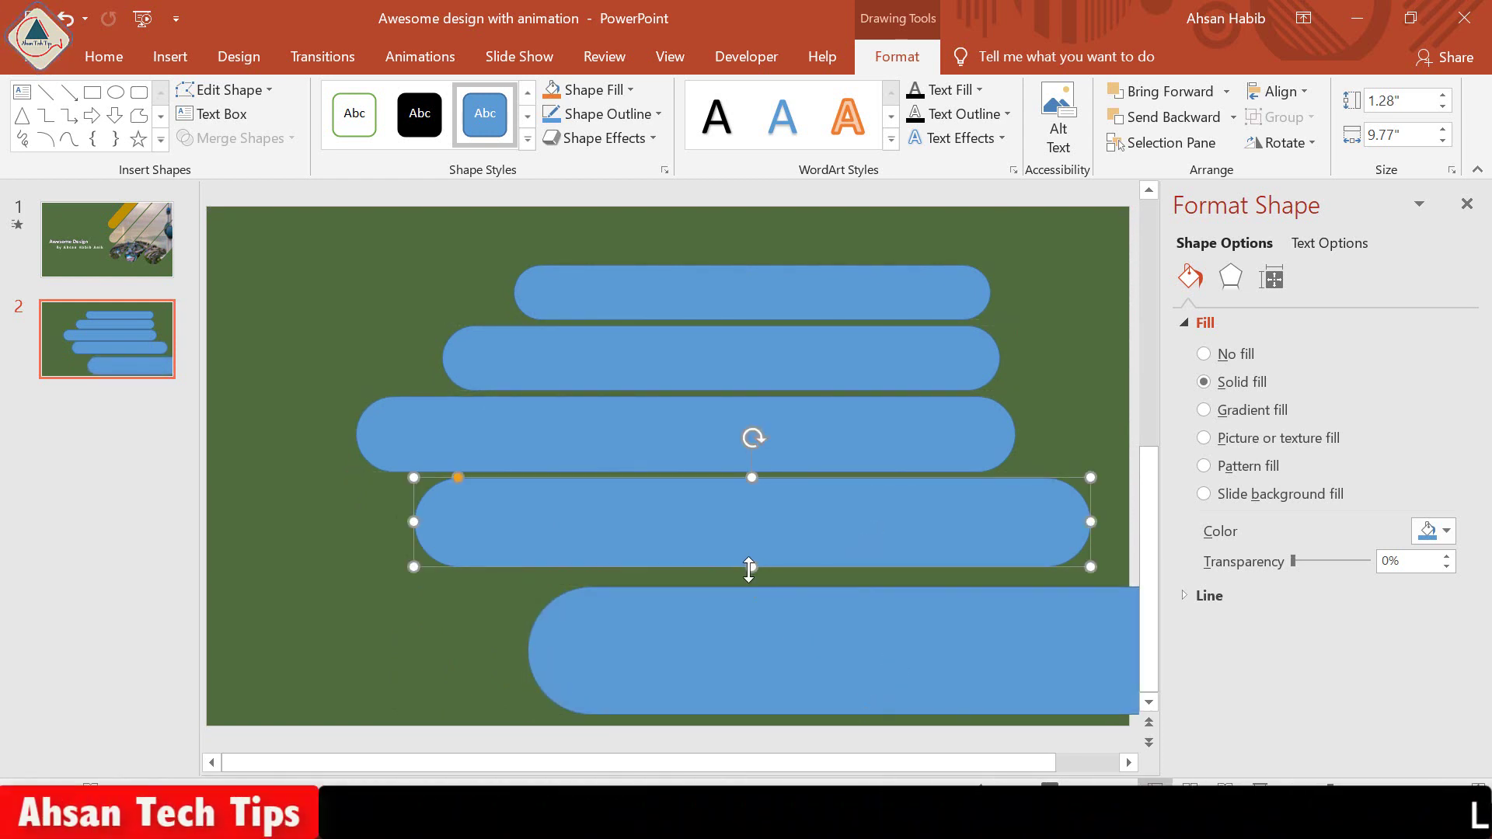
left_click_drag(752, 567, 750, 577)
left_click(453, 622)
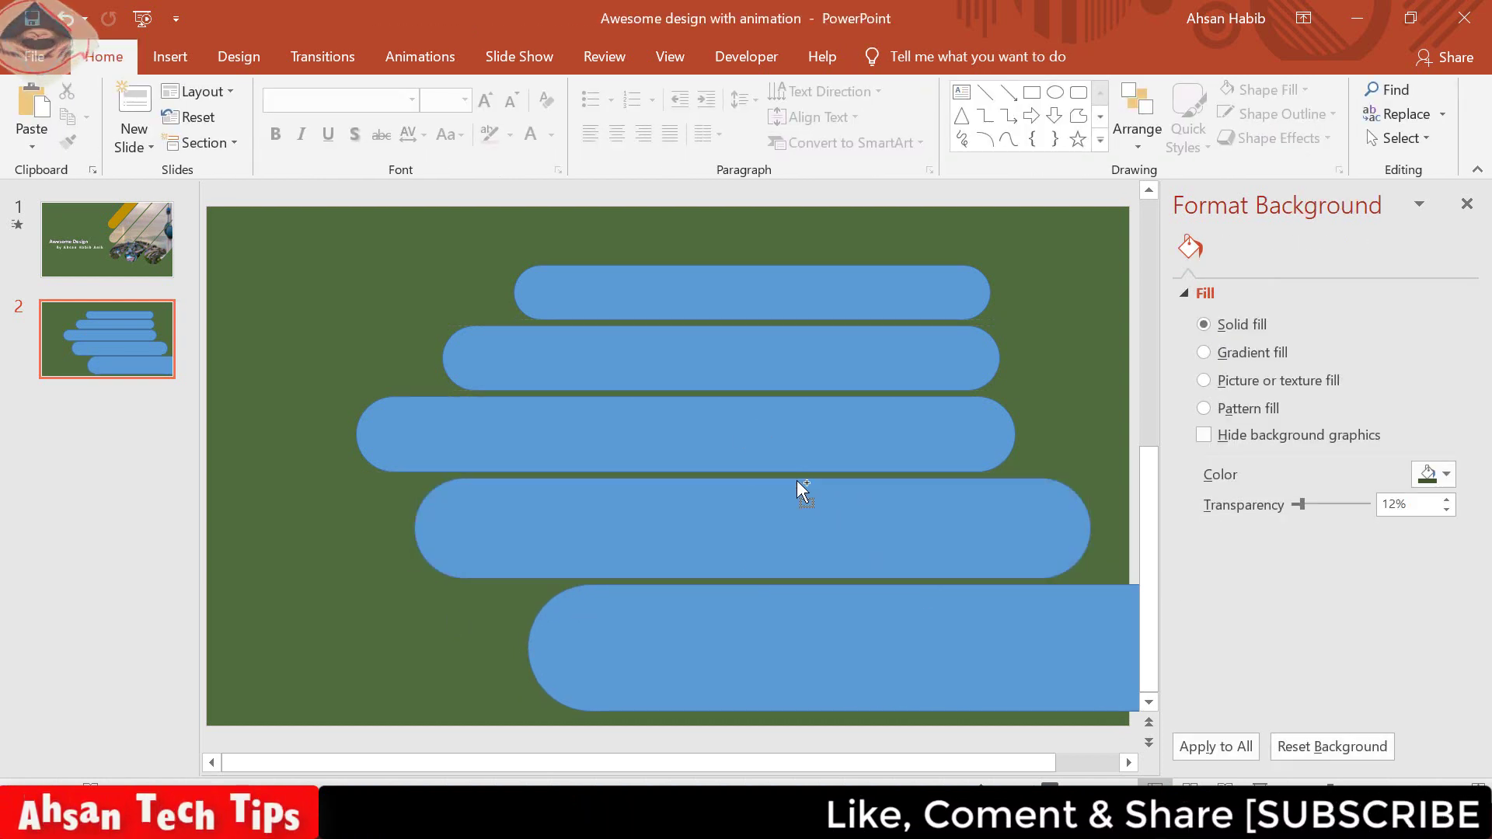
- Fill the top bar with Gold, Accent 4, Darker 25%
scroll(801, 489, "down", 2)
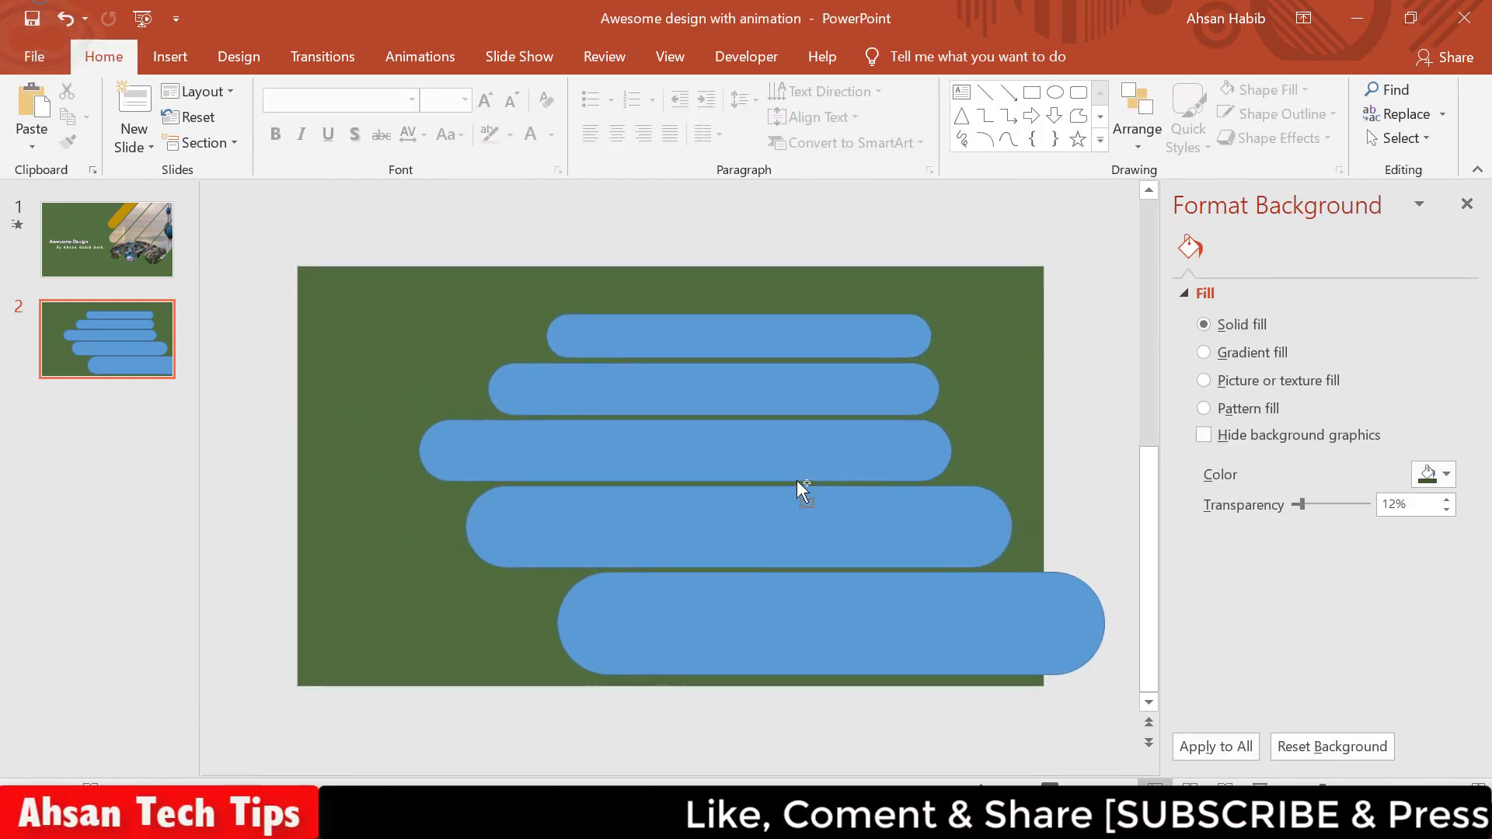
left_click(712, 336)
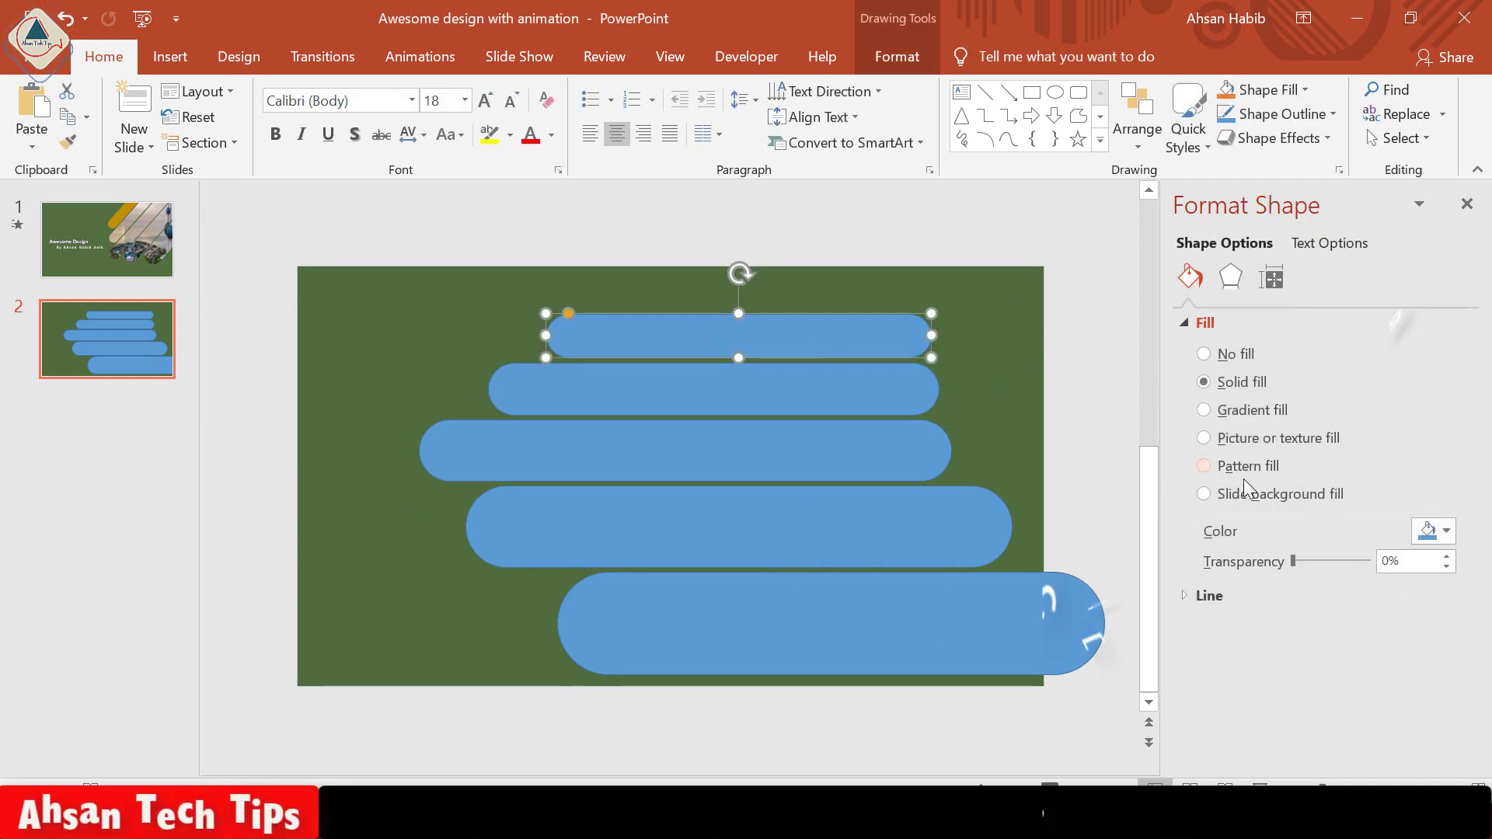
left_click(899, 58)
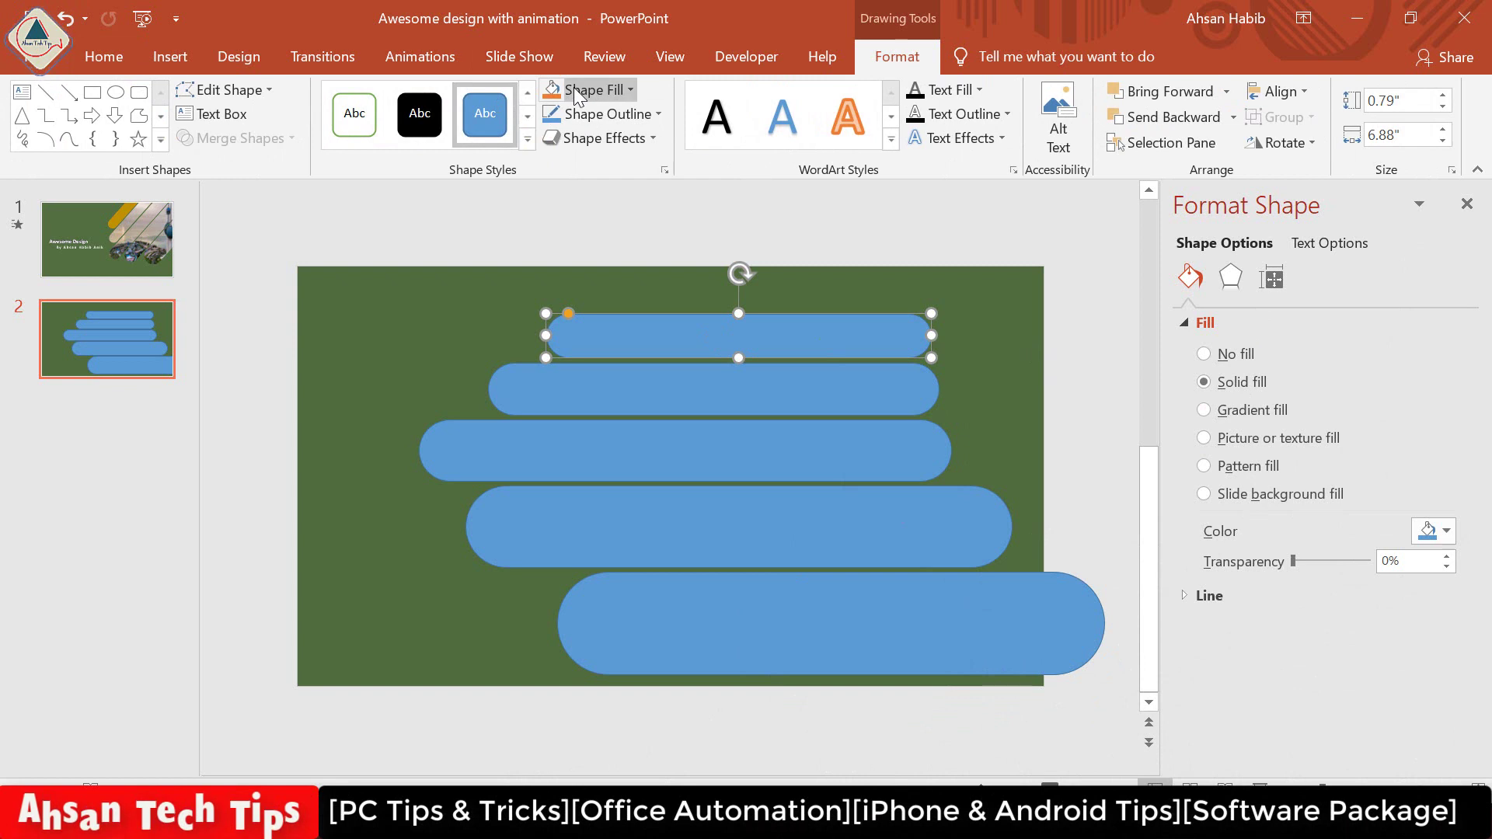
left_click(630, 90)
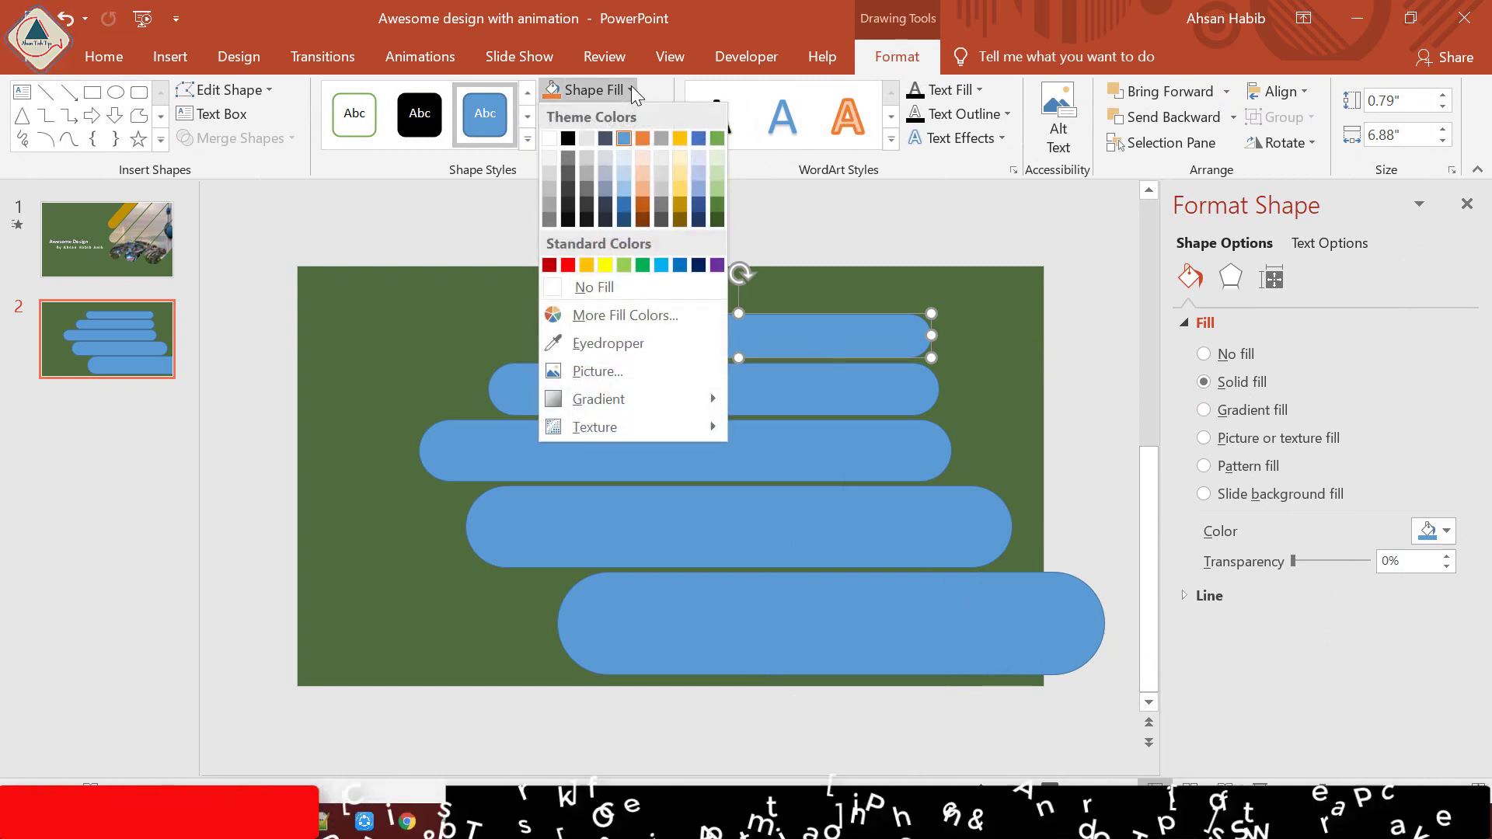
left_click(680, 205)
left_click(497, 392)
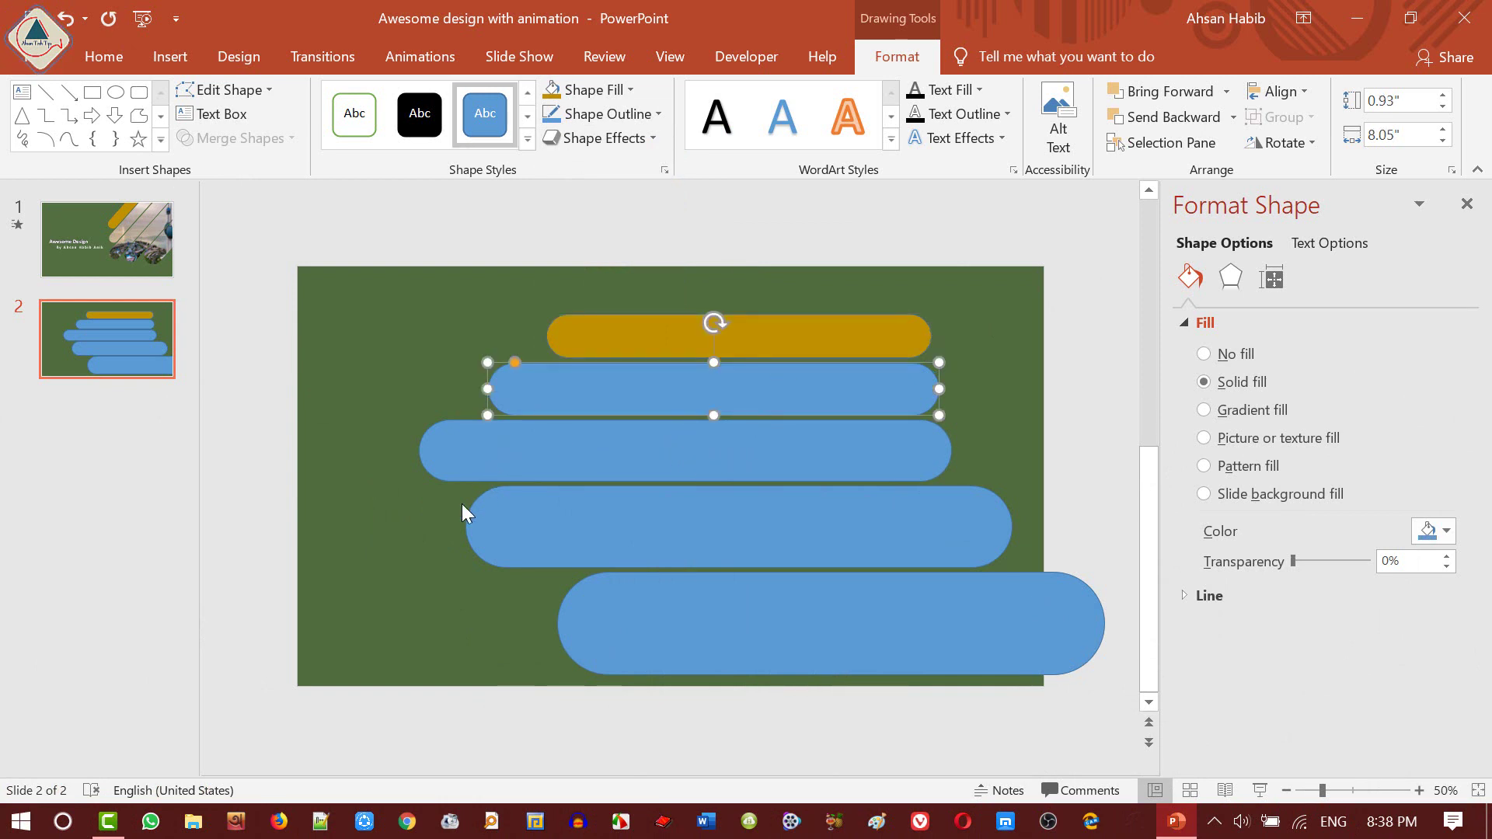
- Group the four blue bars, tilt the group diagonally, and move it toward the upper right
left_click(461, 503)
left_click(653, 389)
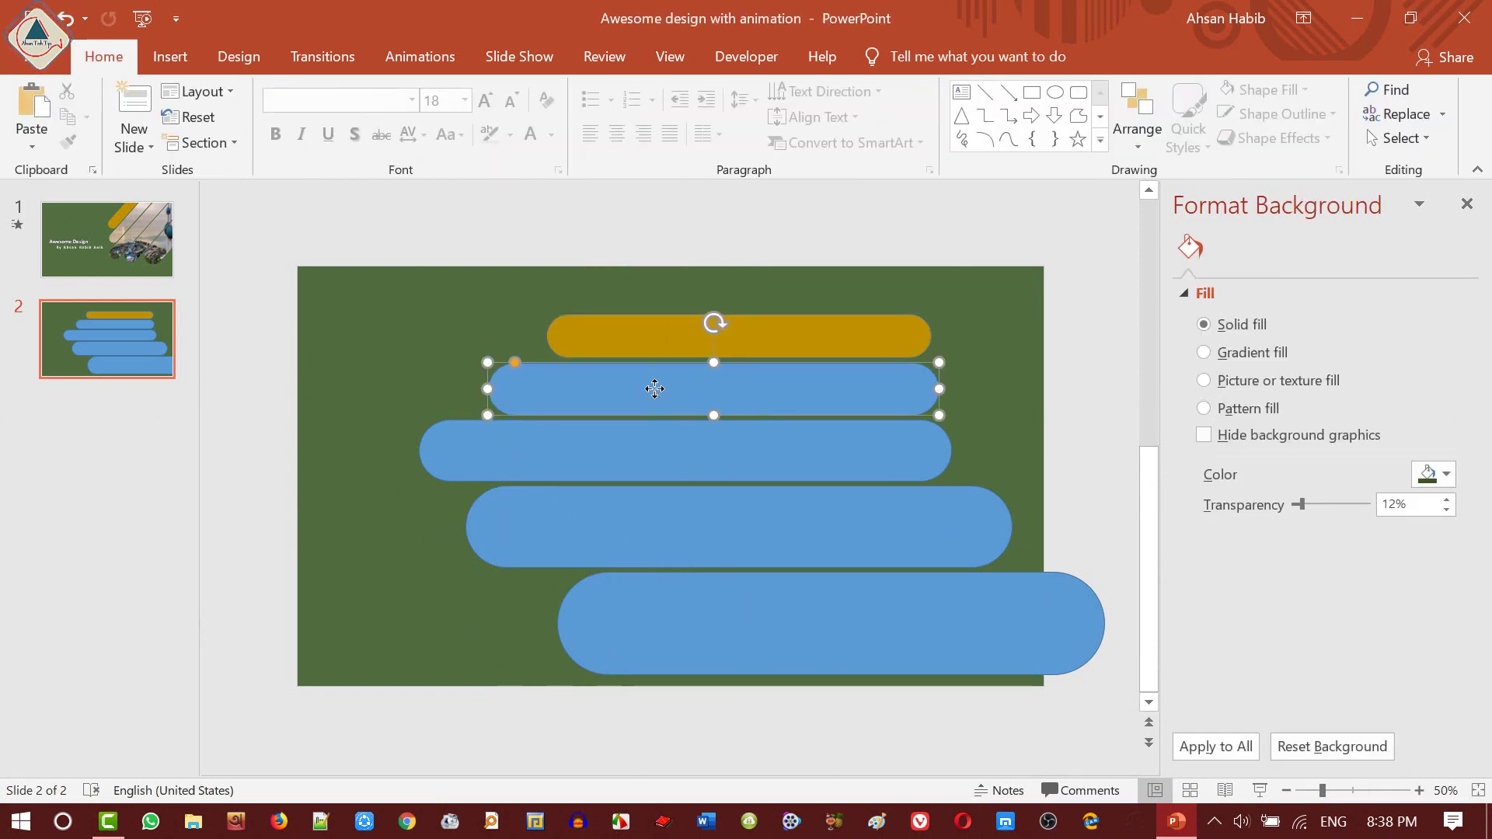
left_click(647, 461, "shift")
left_click(667, 525, "shift")
left_click(745, 631, "shift")
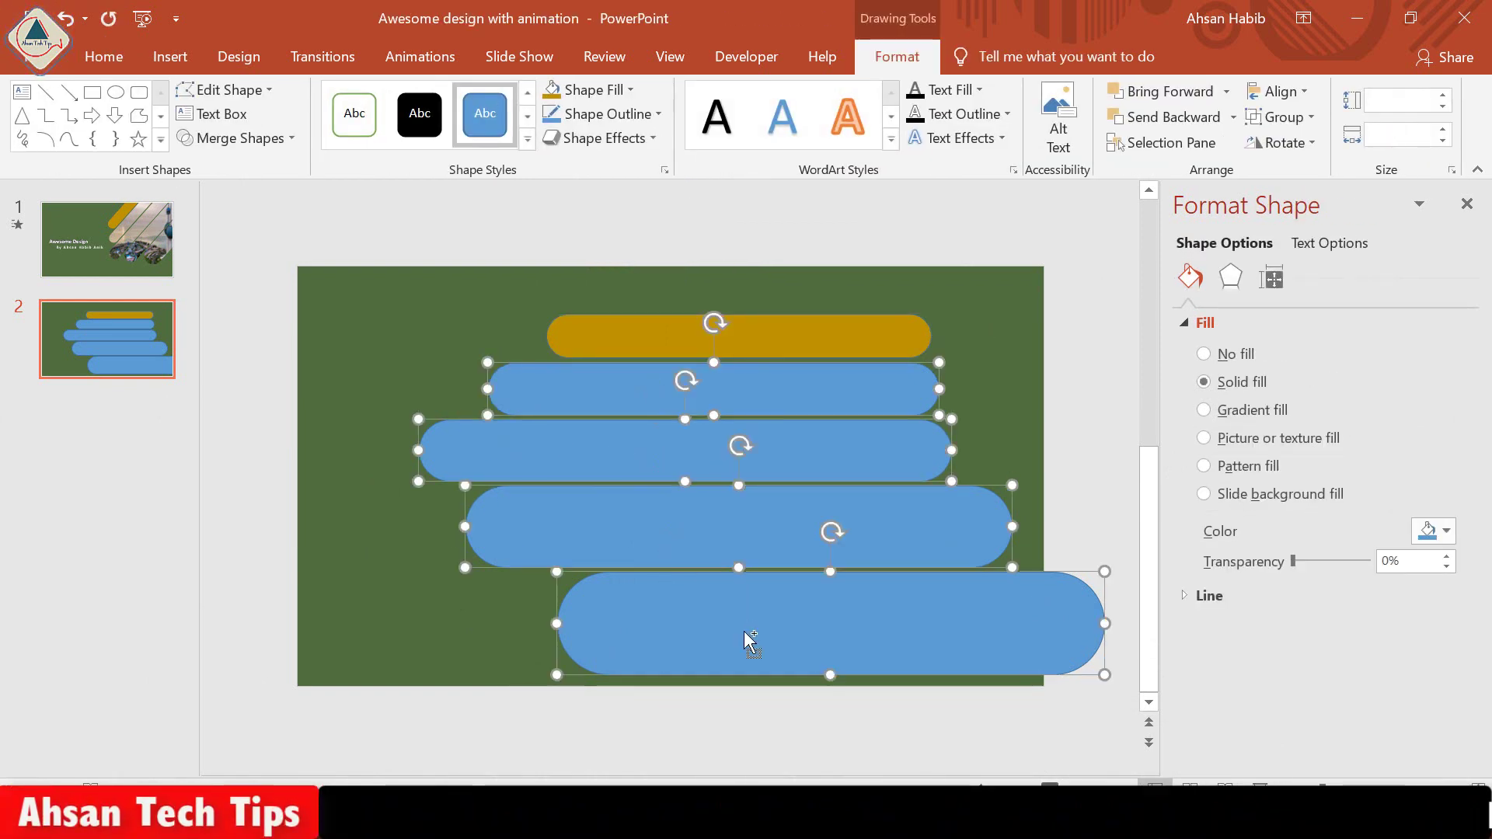
key("ctrl+g")
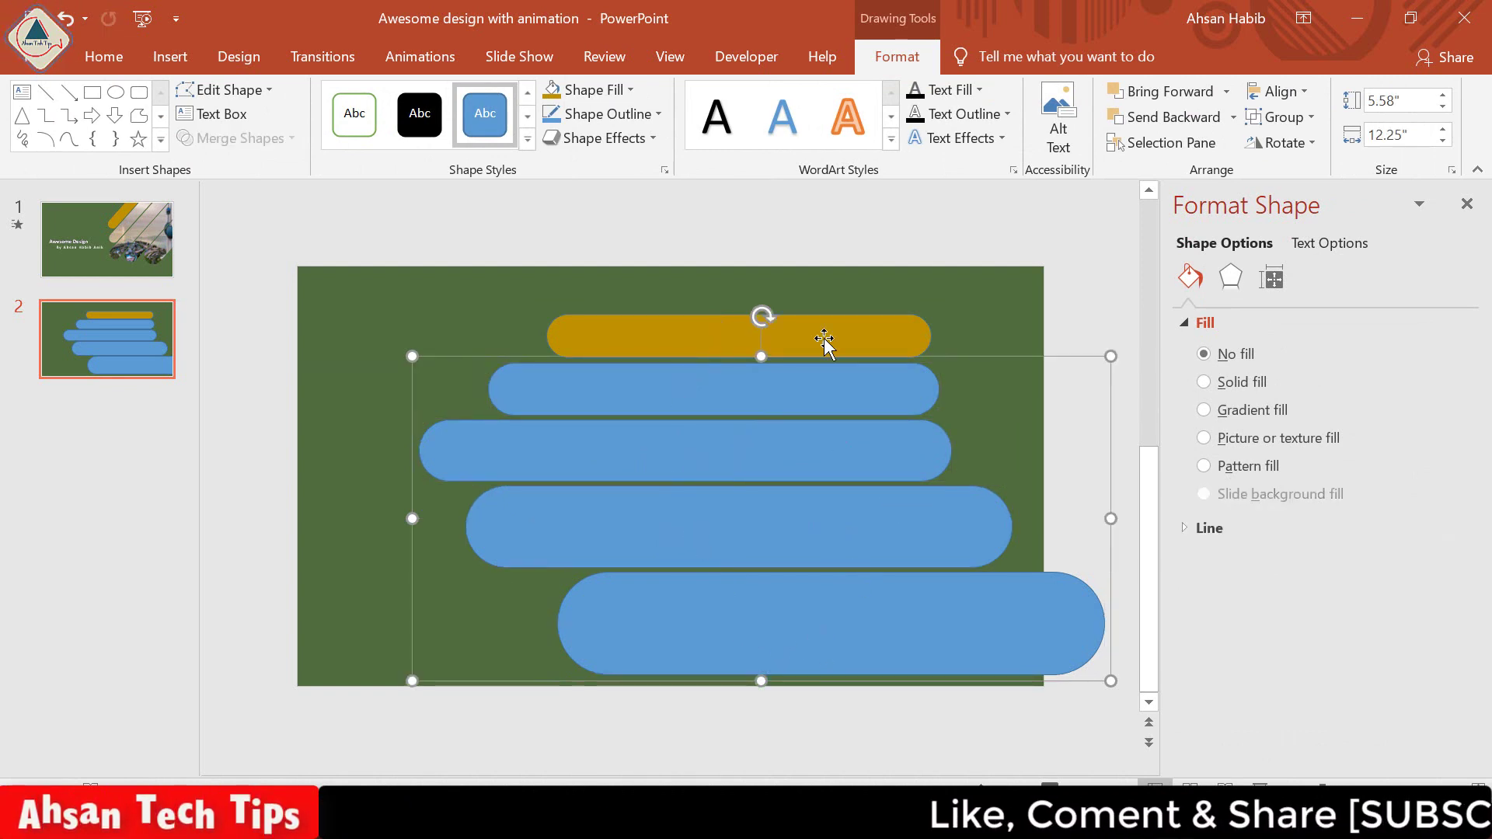
mouse_move(763, 316)
left_mouse_down()
mouse_move(738, 318)
mouse_move(696, 404)
left_mouse_up()
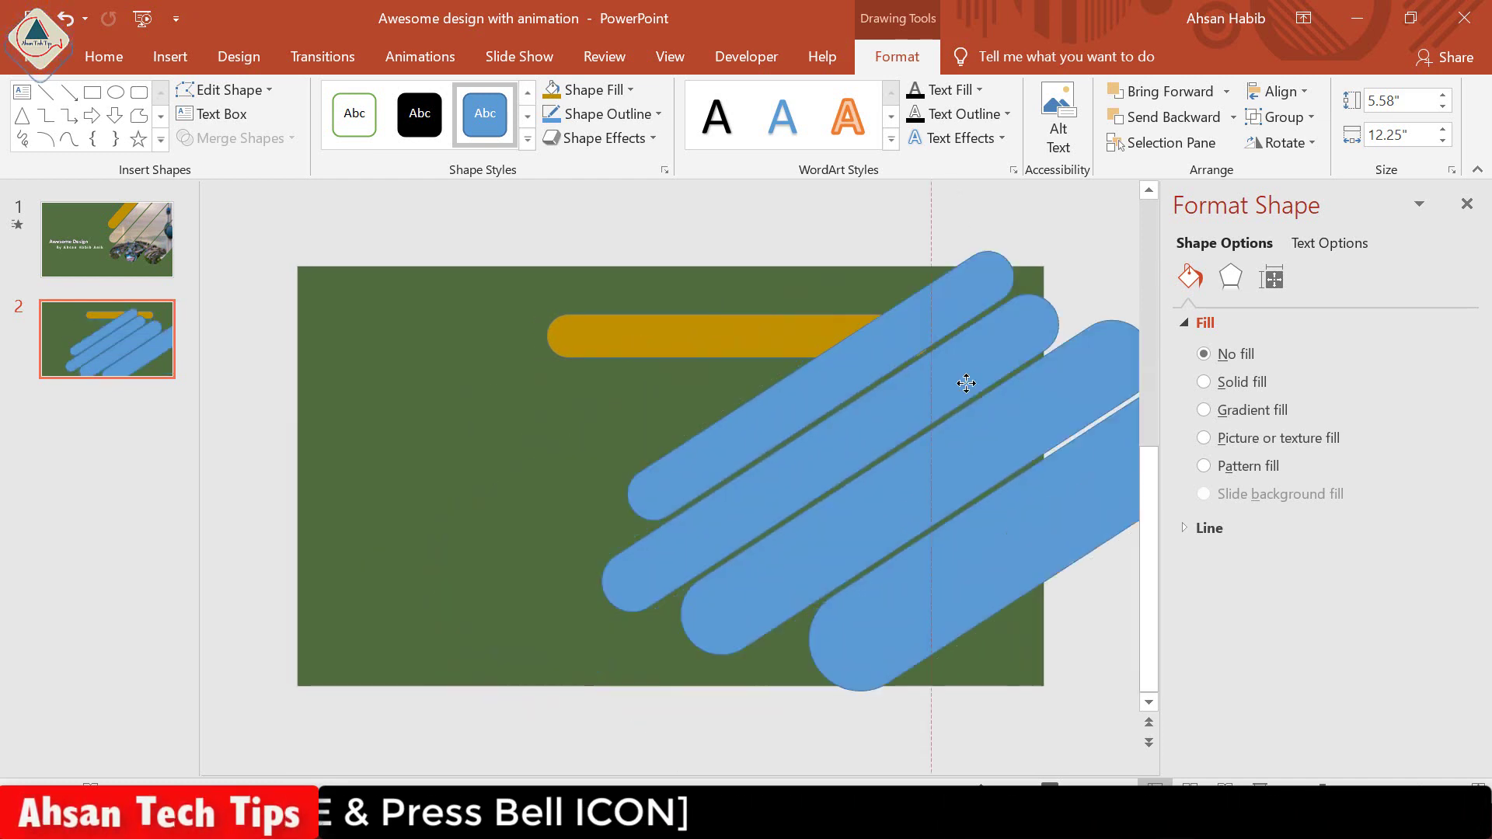
left_click_drag(834, 448, 1018, 348)
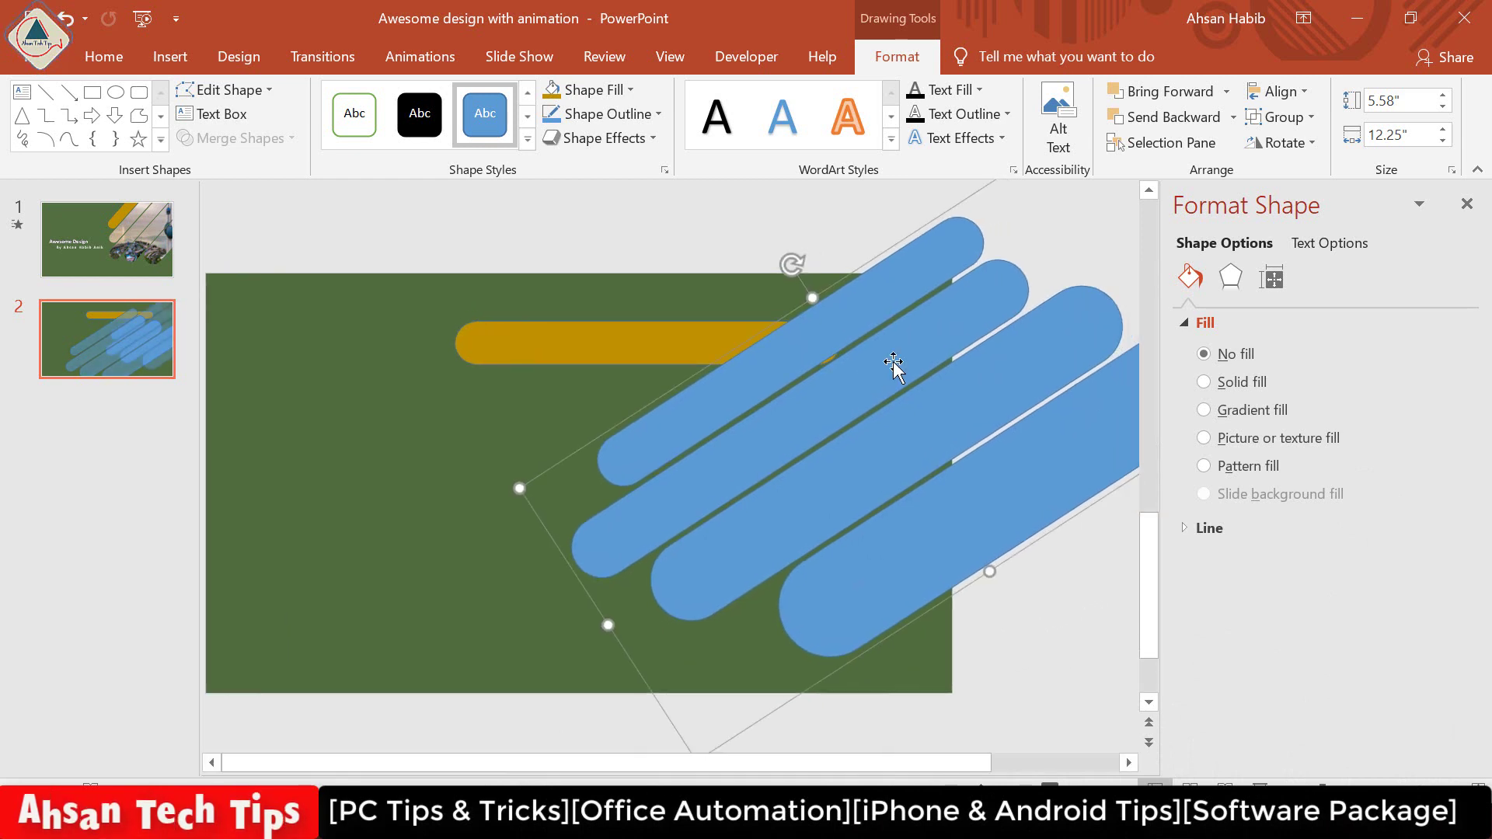
- Rotate the gold bar to lie parallel above the tilted blue bars
left_click(569, 334)
mouse_move(661, 268)
left_mouse_down()
mouse_move(617, 293)
mouse_move(764, 277)
left_mouse_up()
left_click(978, 677)
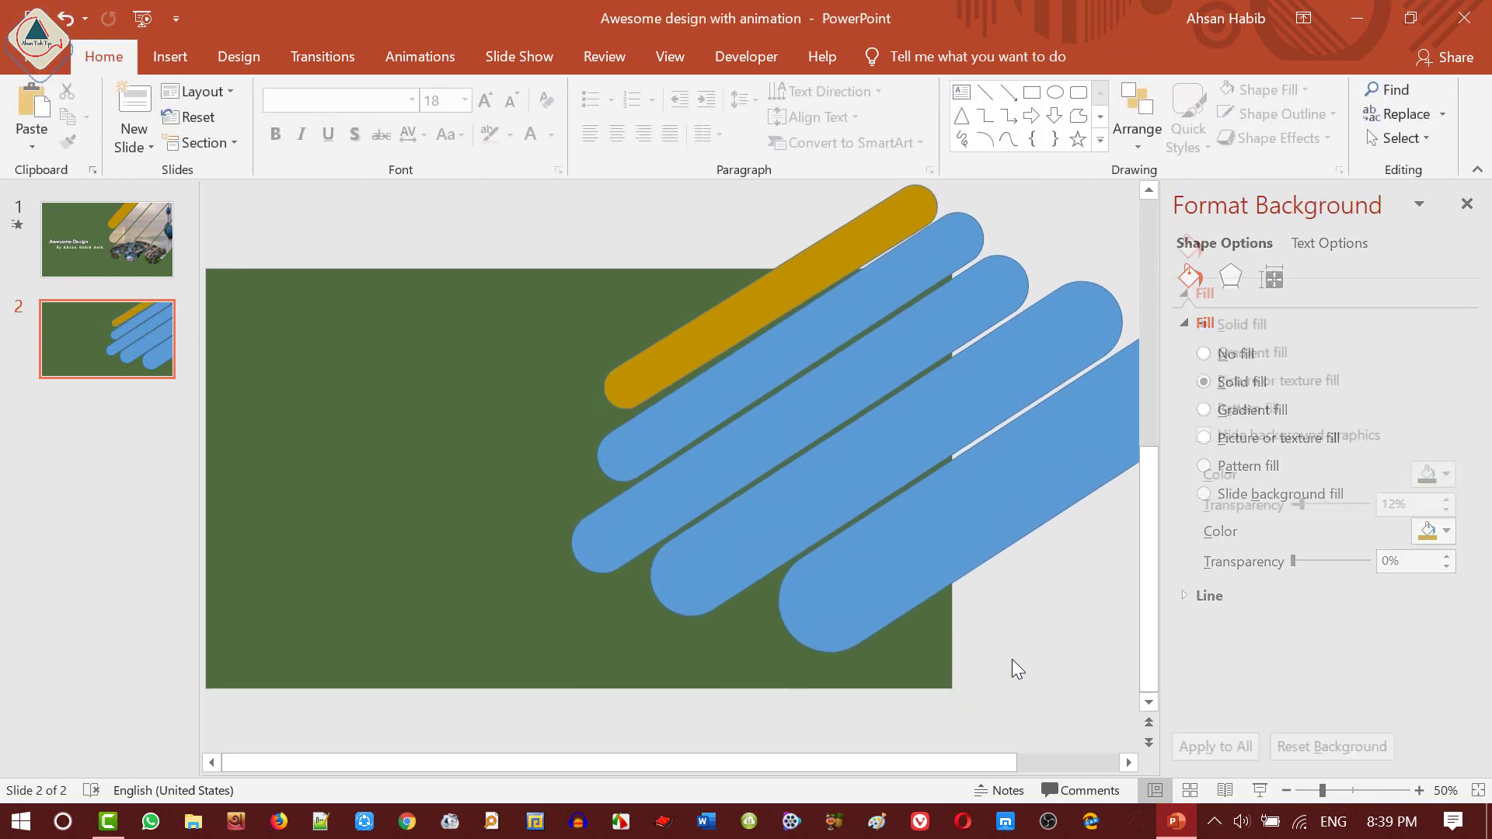
left_click(799, 356)
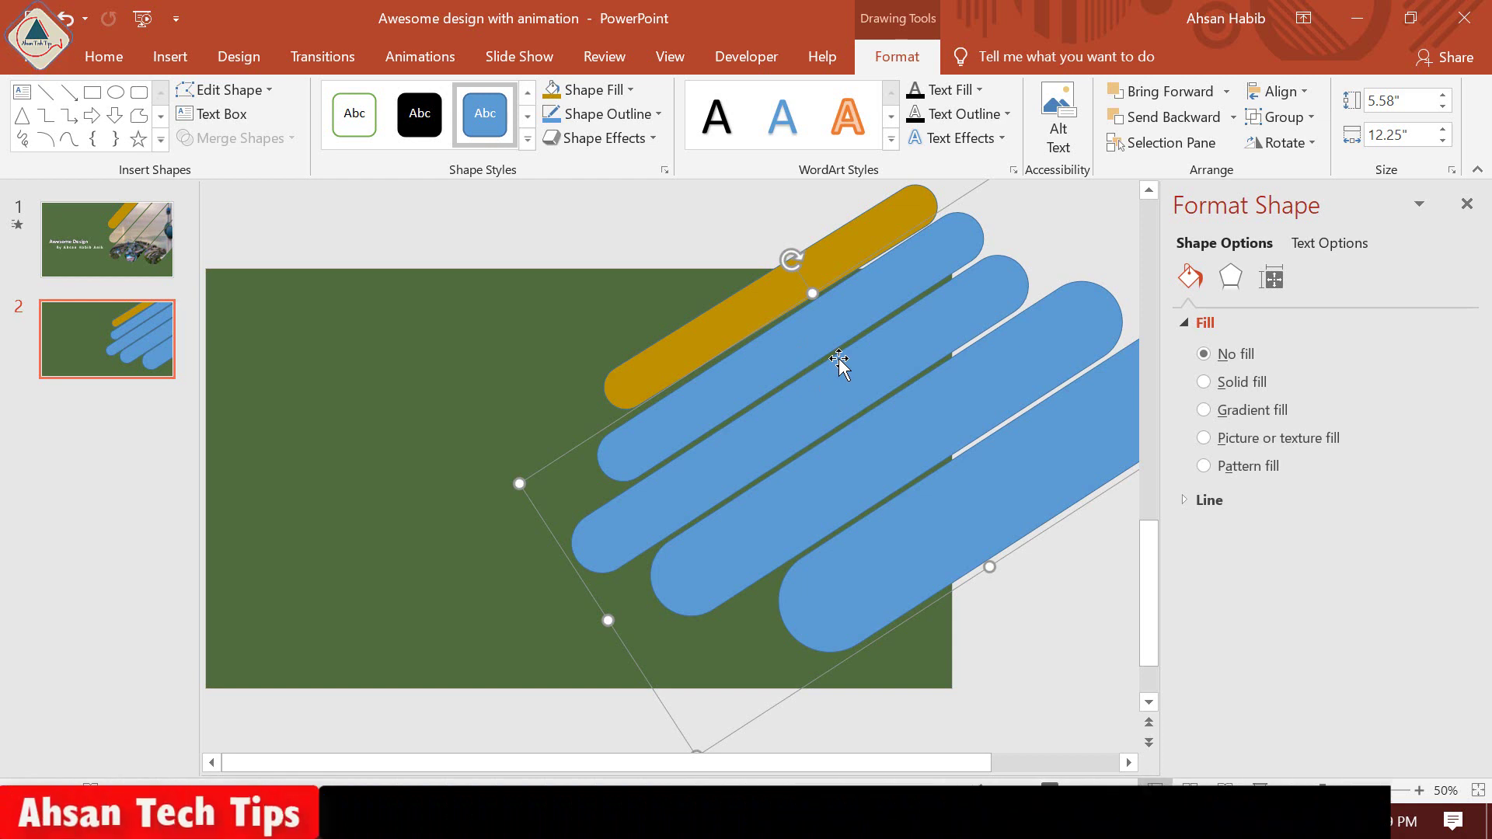
scroll(839, 363, "down", 1)
scroll(839, 360, "down", 1)
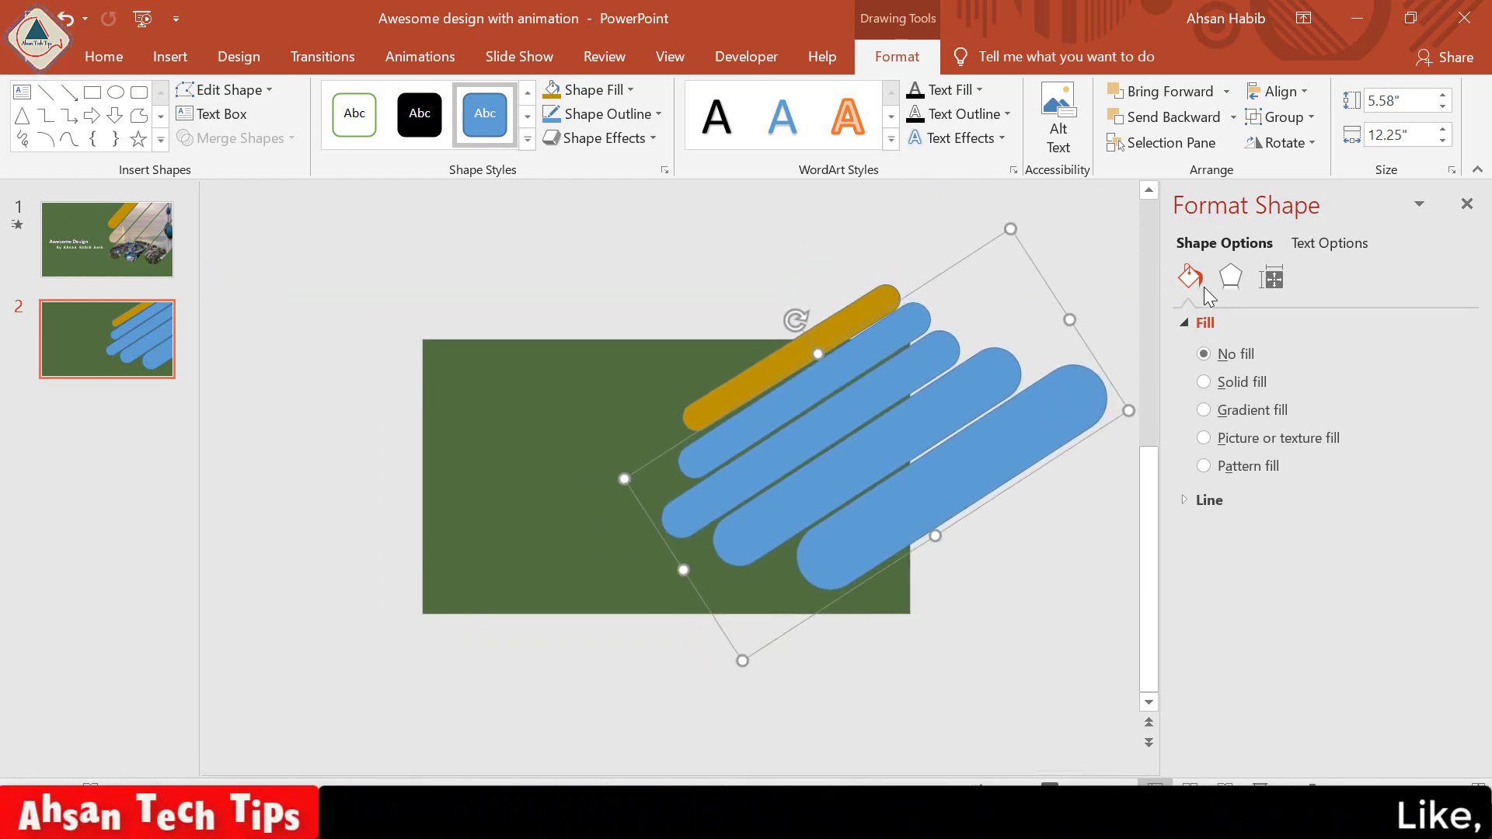
- Give the blue bar group an Offset: Center outer shadow preset
left_click(1228, 280)
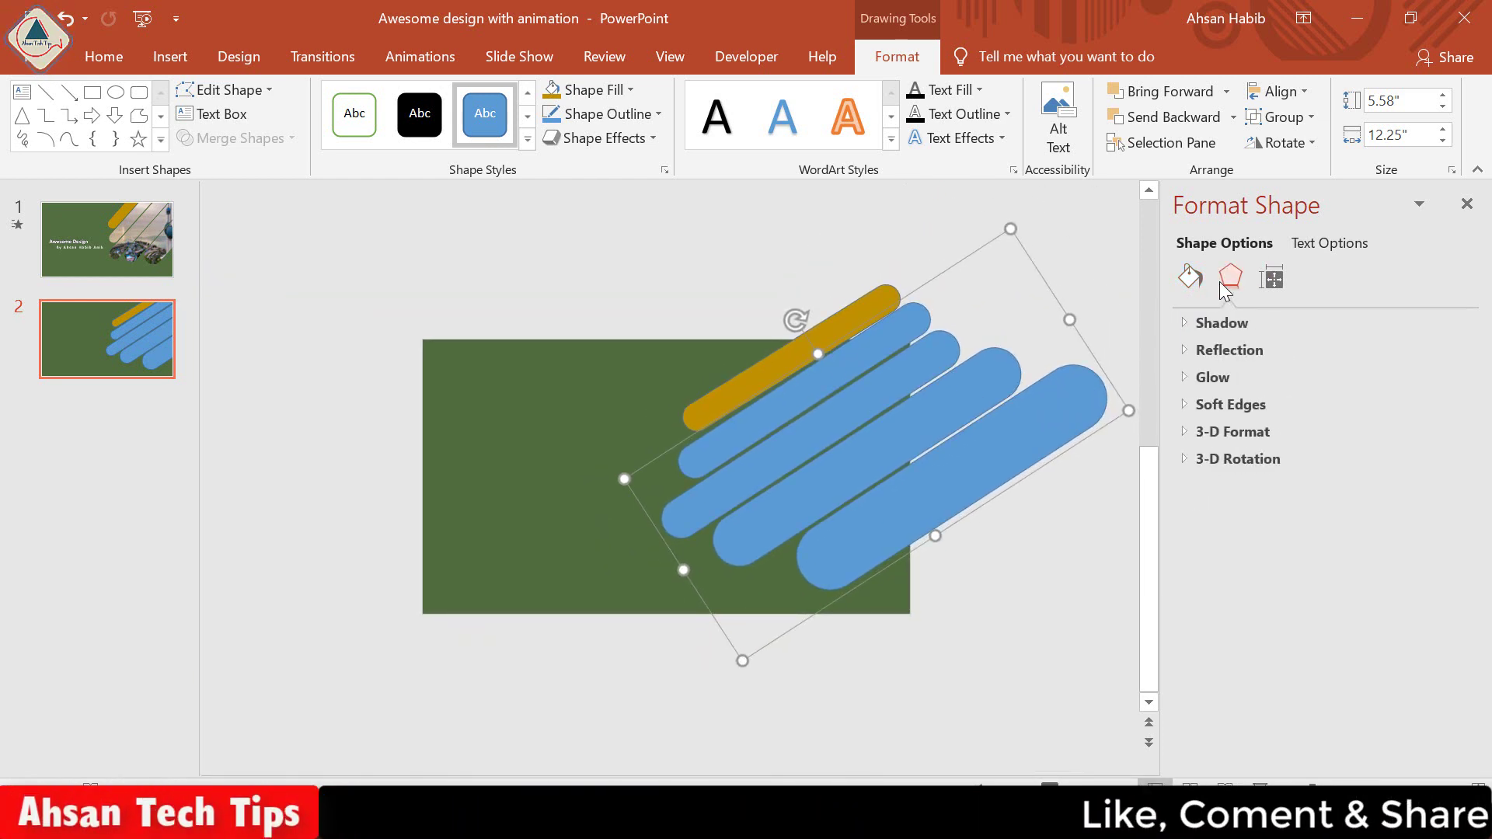
left_click(1187, 324)
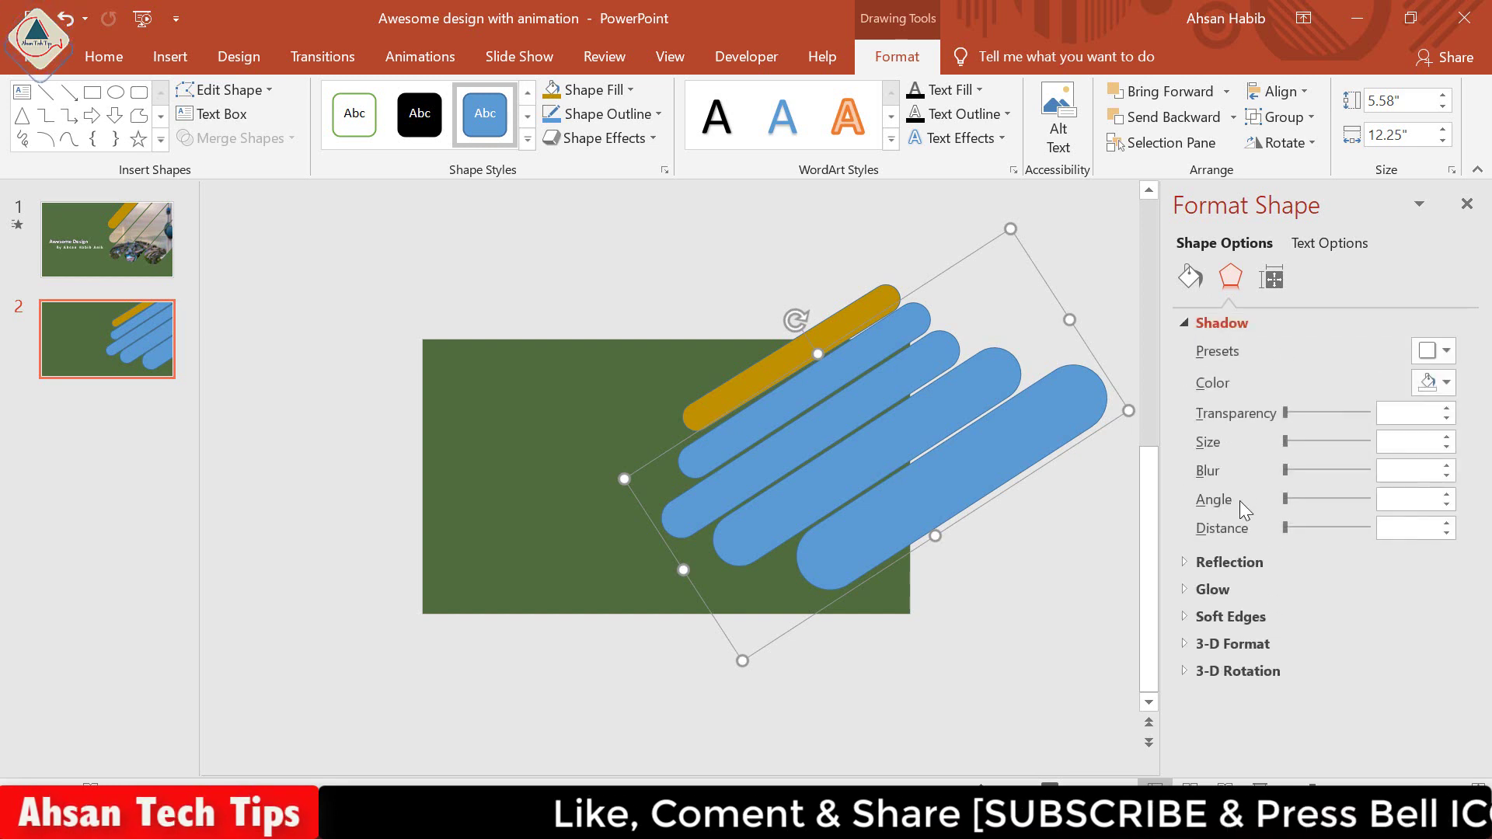
left_click(1445, 351)
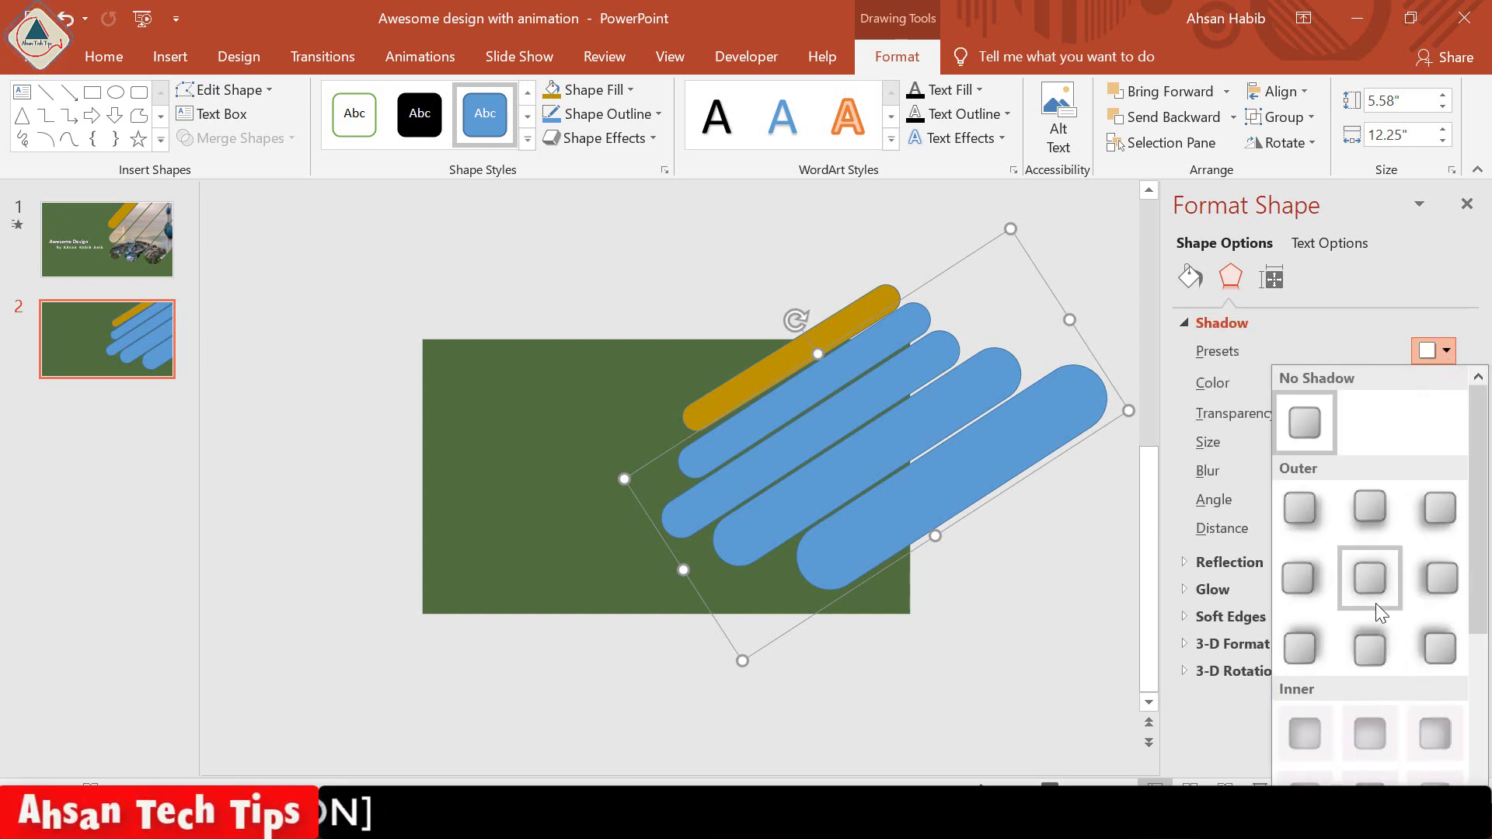
left_click(1376, 581)
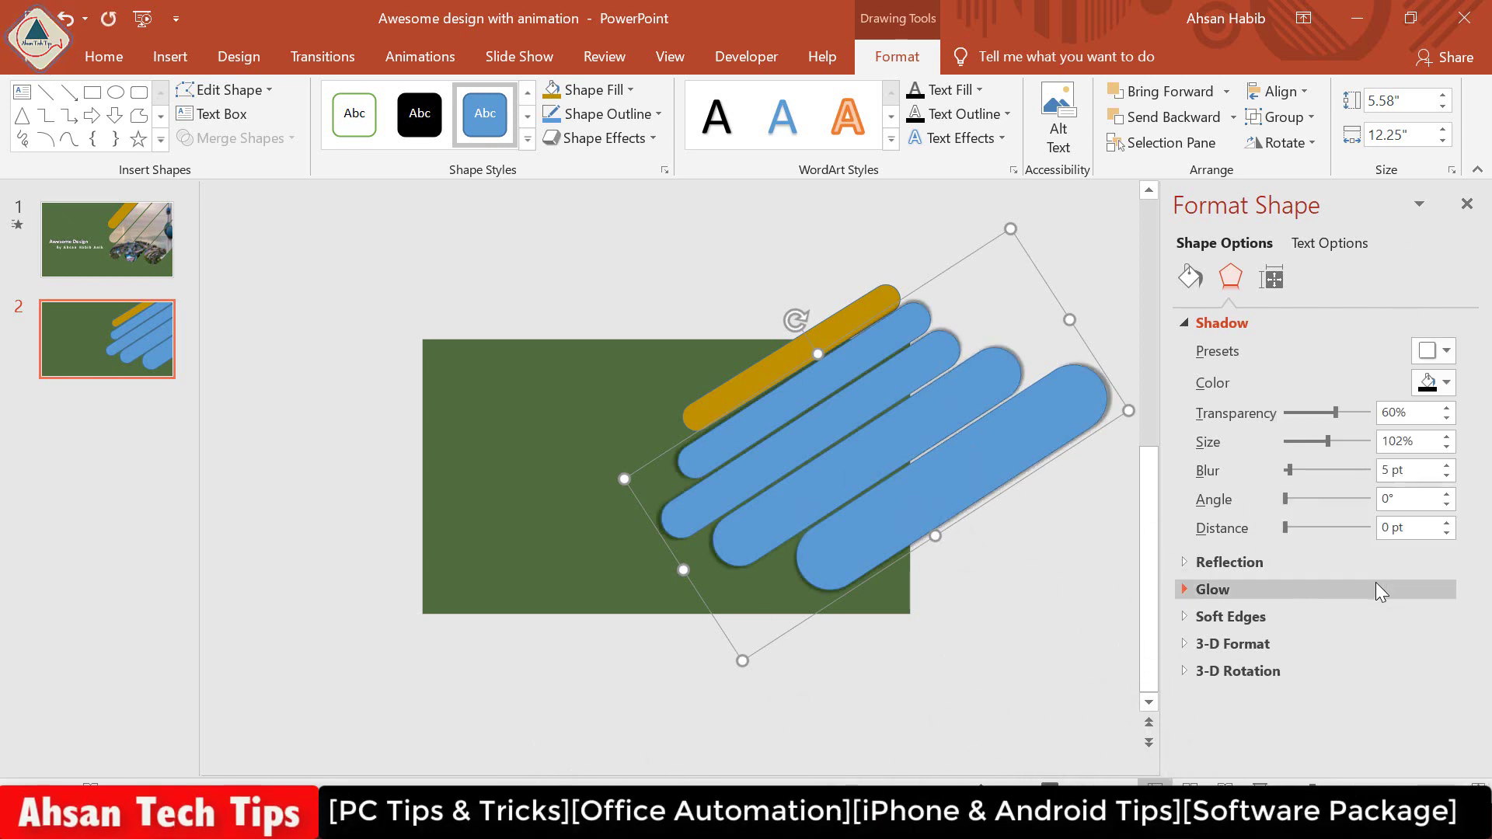
- Apply an outer shadow preset to the gold bar as well
left_click(766, 373)
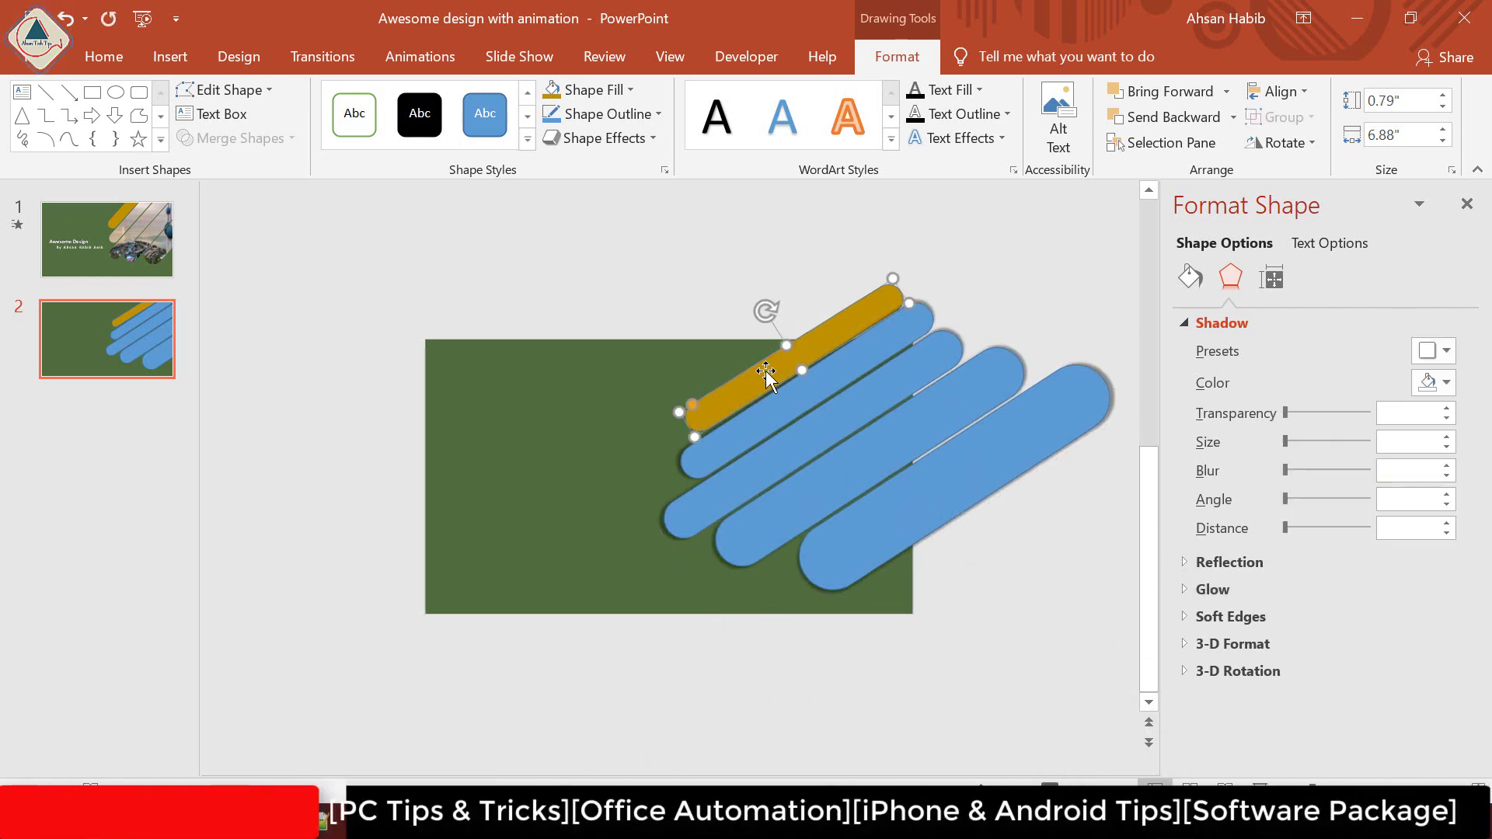
left_click(1447, 351)
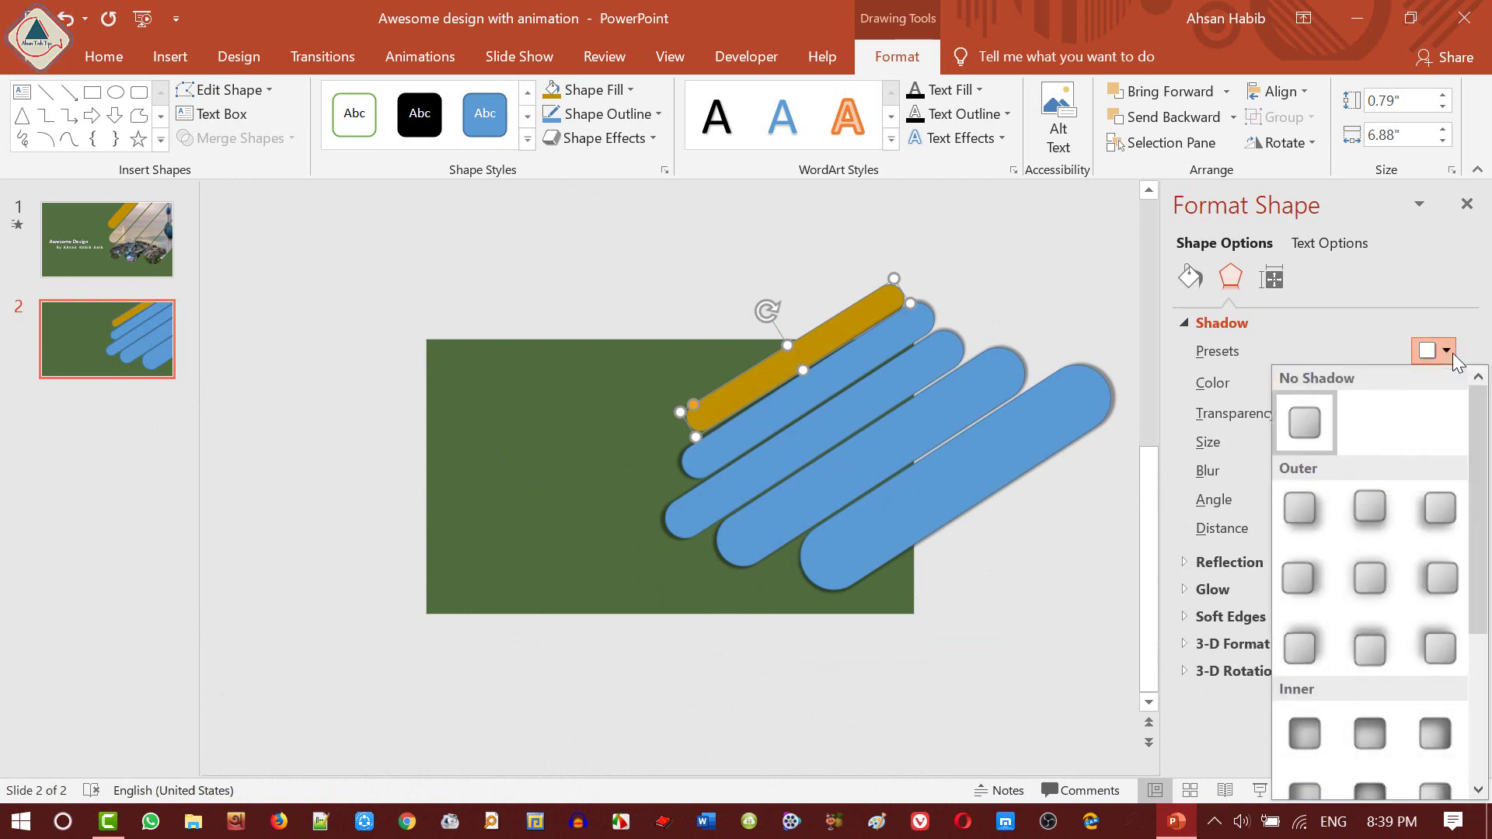
left_click(1310, 578)
left_click(911, 600)
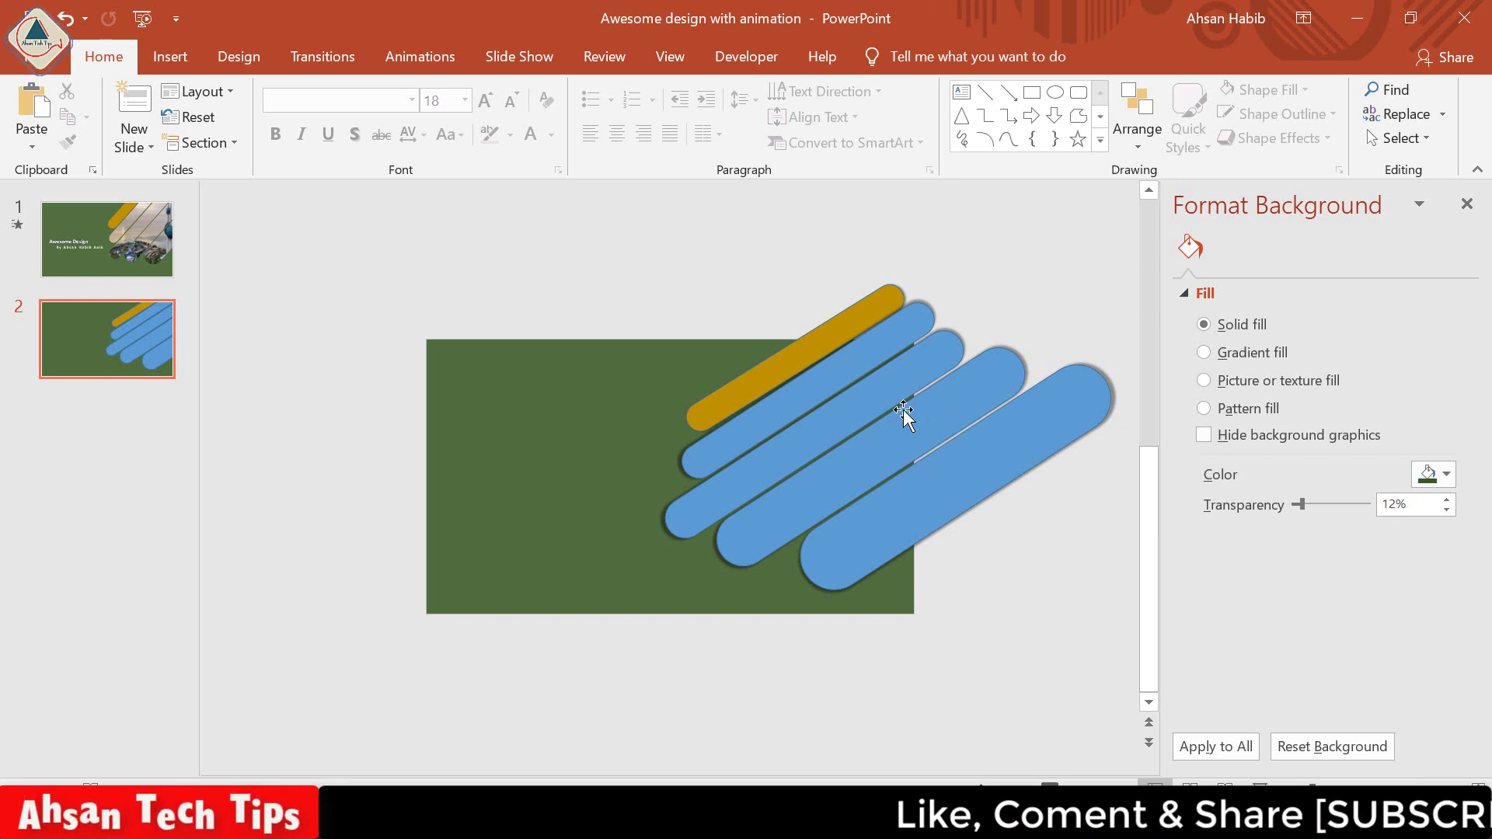
- Picture-fill the blue bar group with 'Kuwait city 9382' from Desktop > Awesome design with animation
left_click(888, 394)
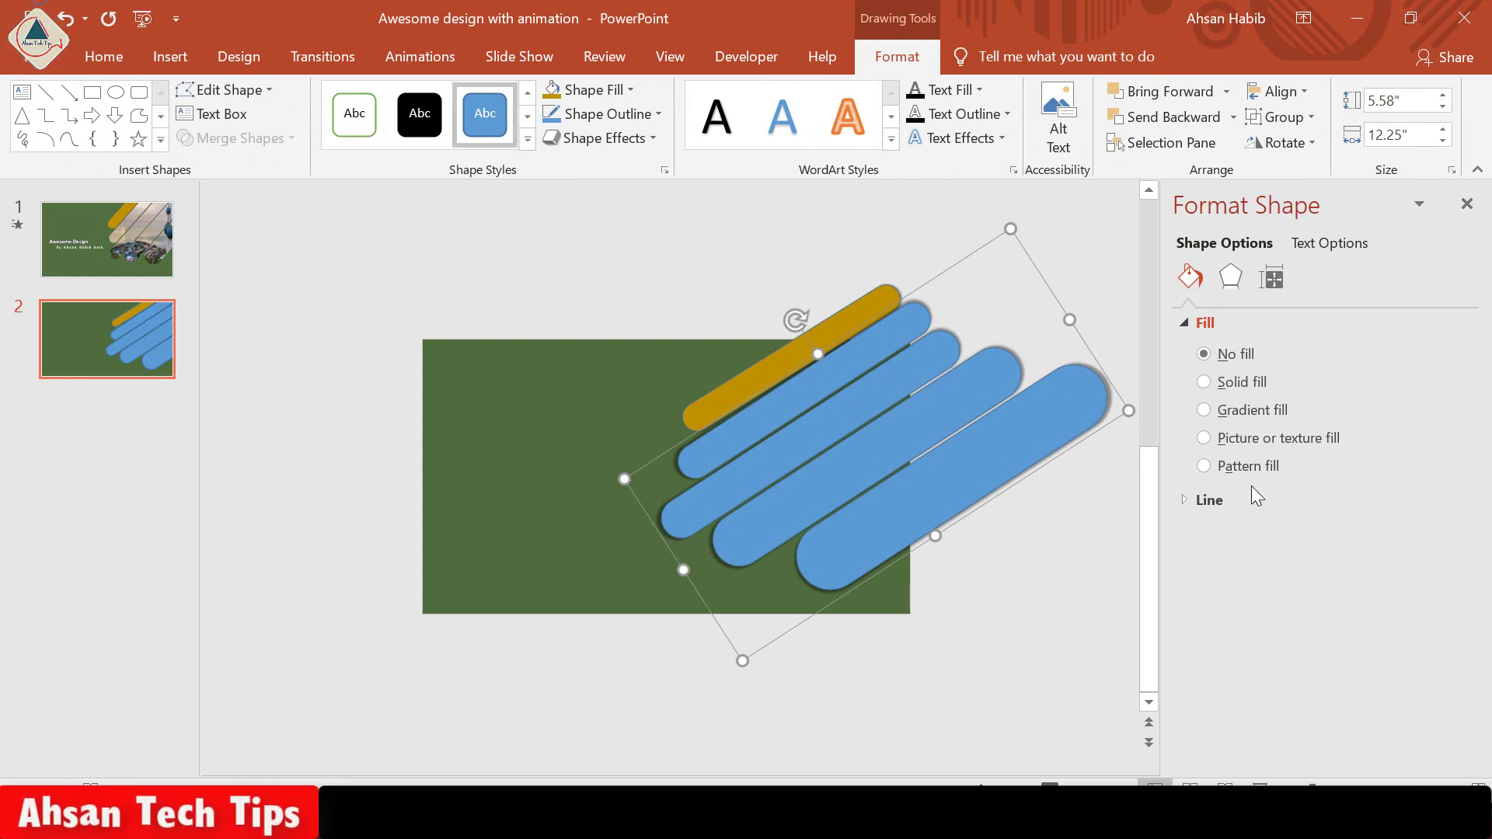
left_click(1205, 438)
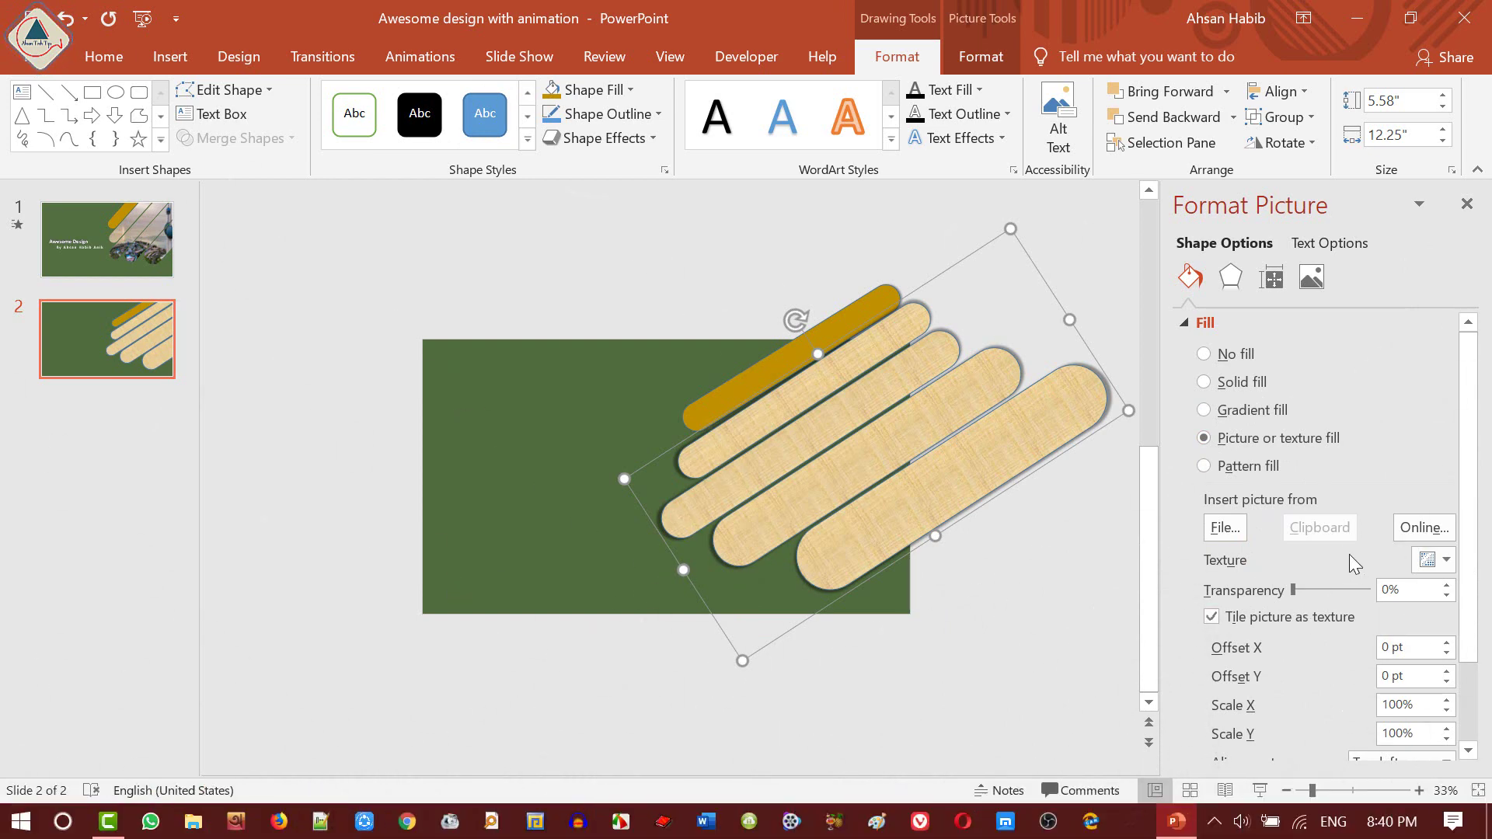
left_click(1224, 528)
scroll(184, 155, "up", 10)
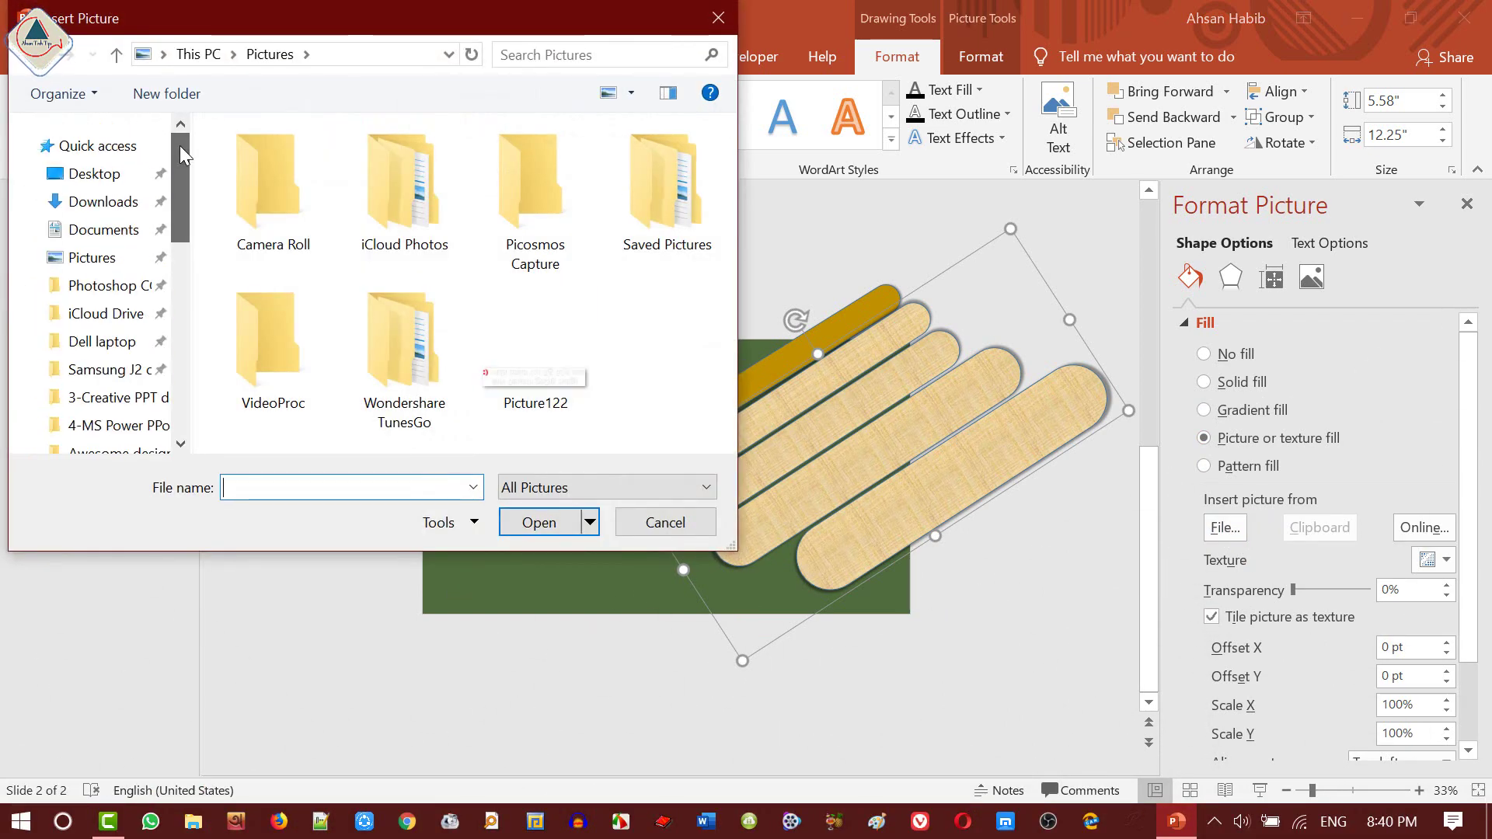
left_click(110, 179)
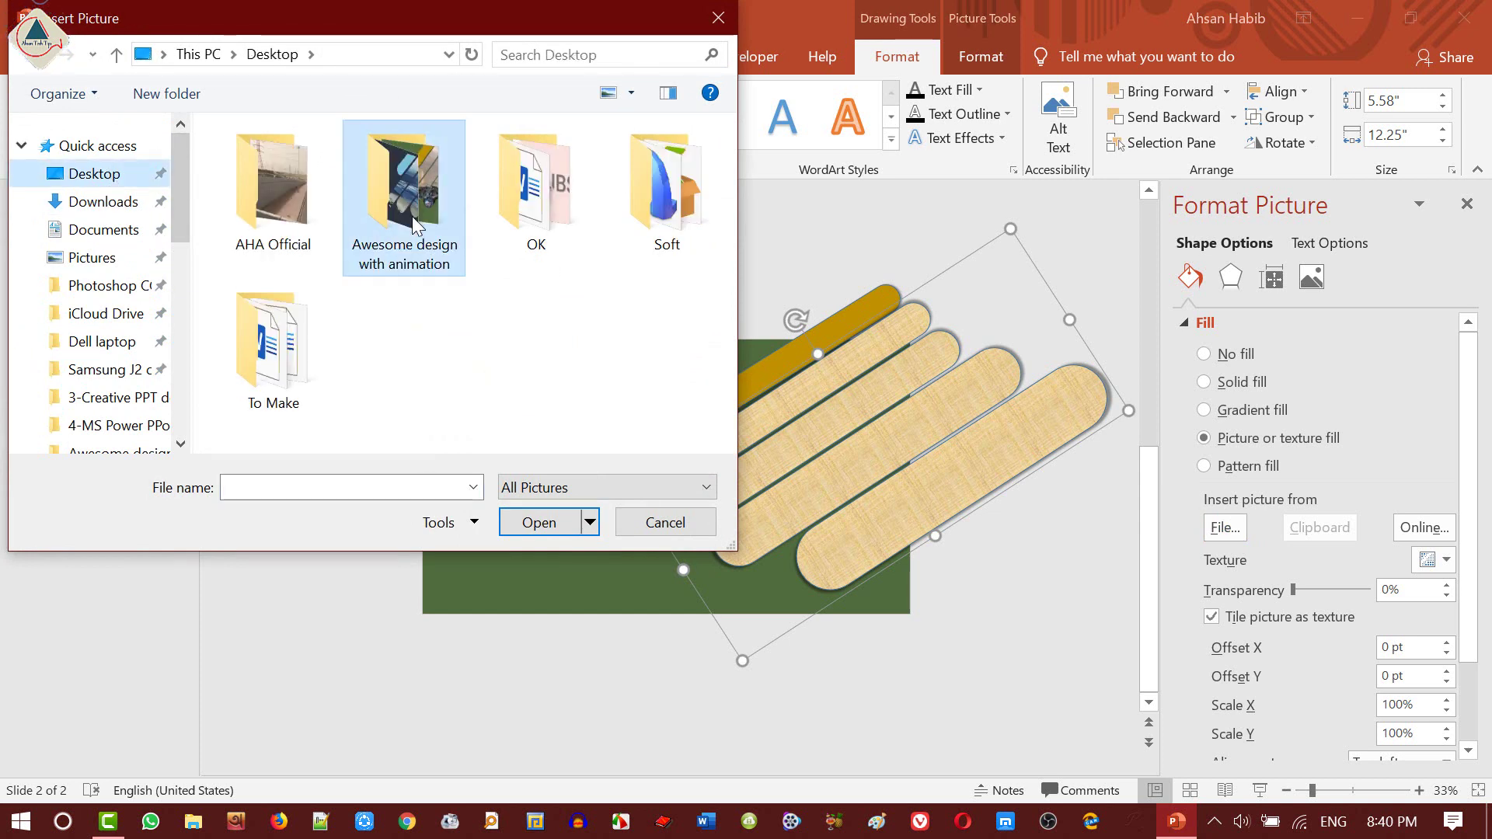
double_click(412, 216)
left_click(309, 216)
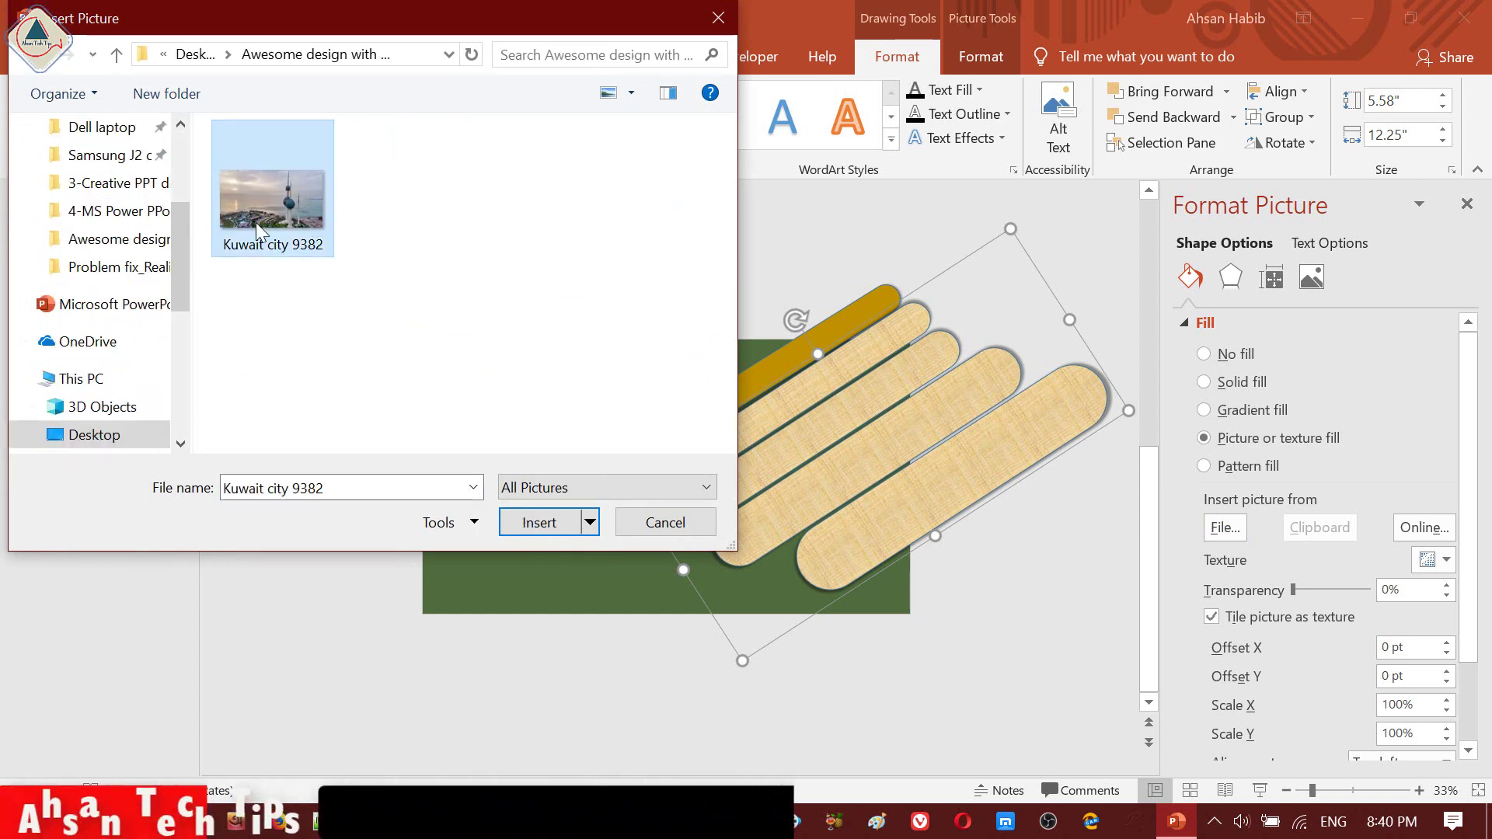
left_click(536, 525)
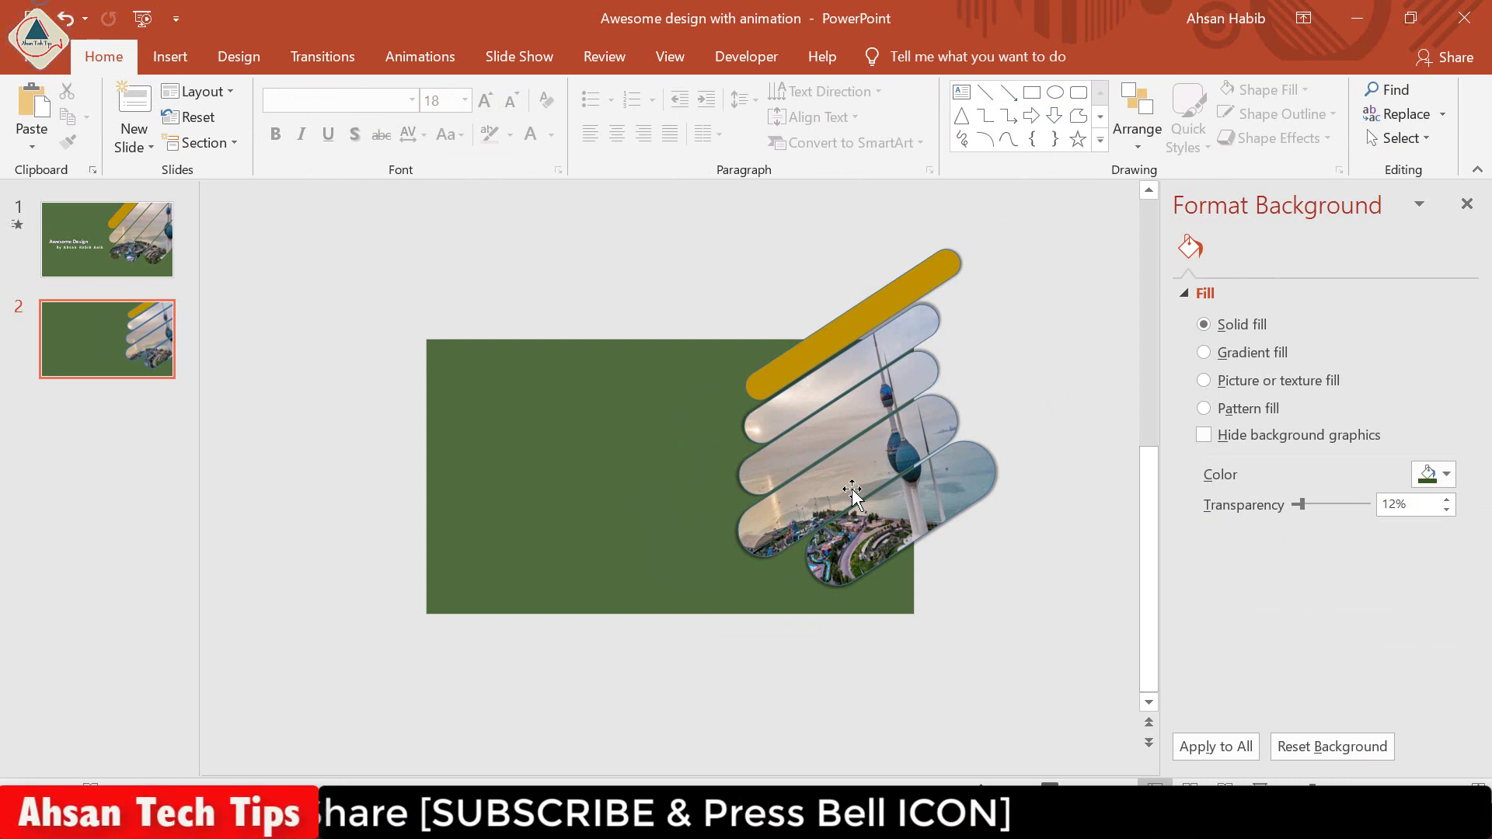
- Review the picture-filled bars' fill settings without changes, leaving them unselected on the slide
left_click(893, 427)
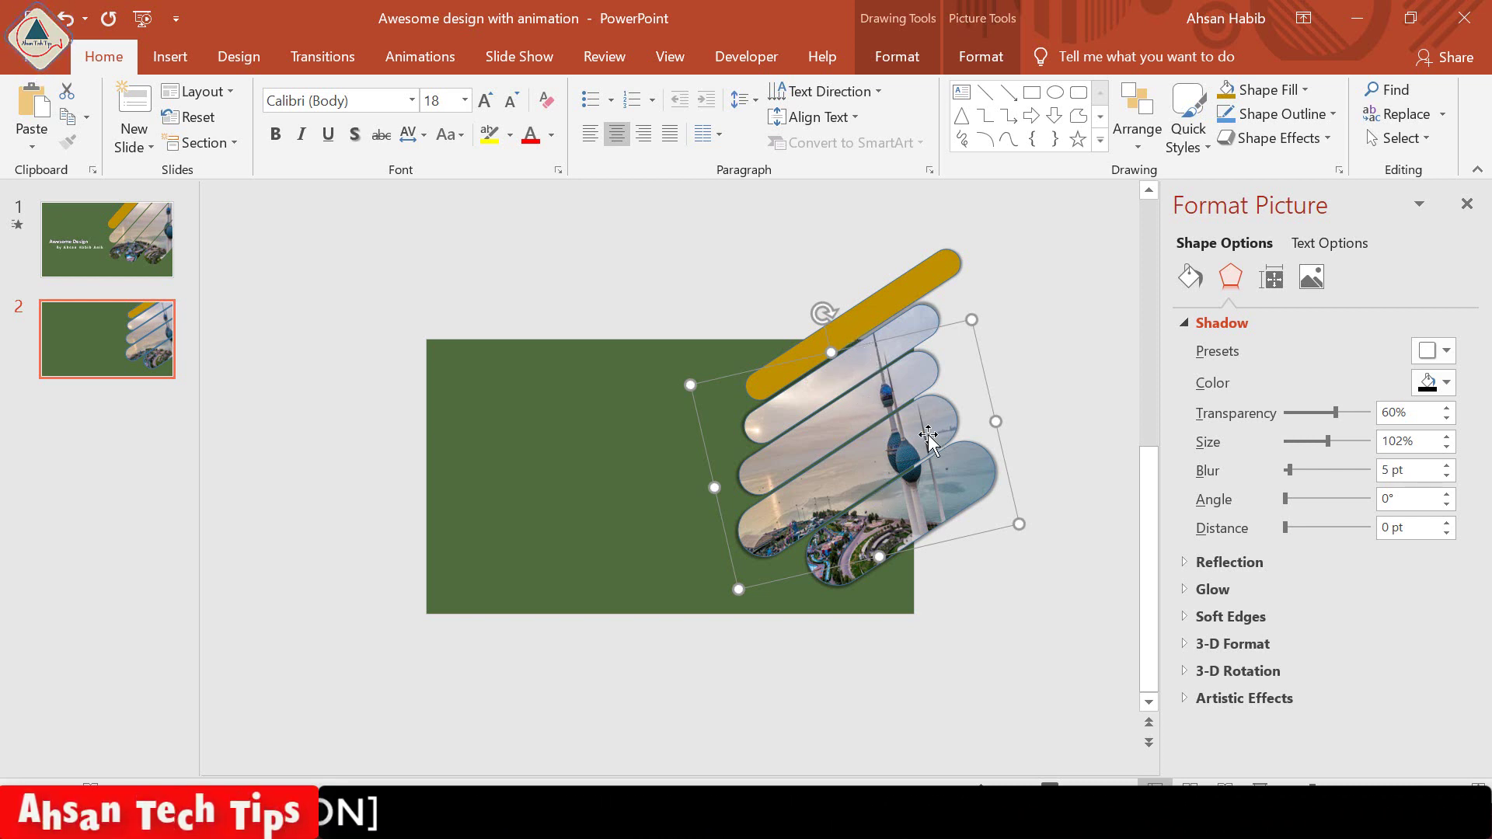
left_click(1190, 278)
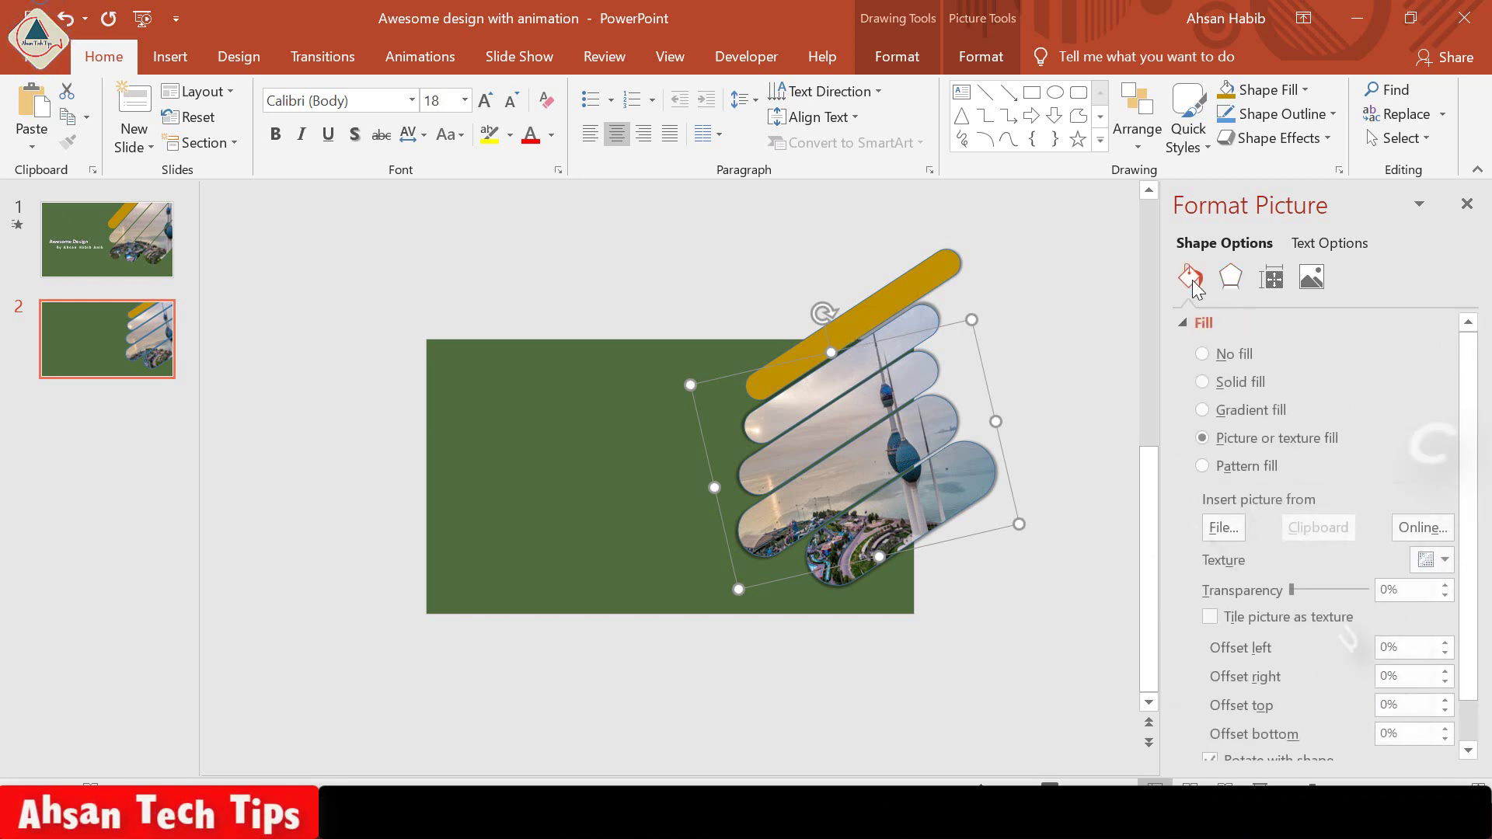
left_click(1225, 528)
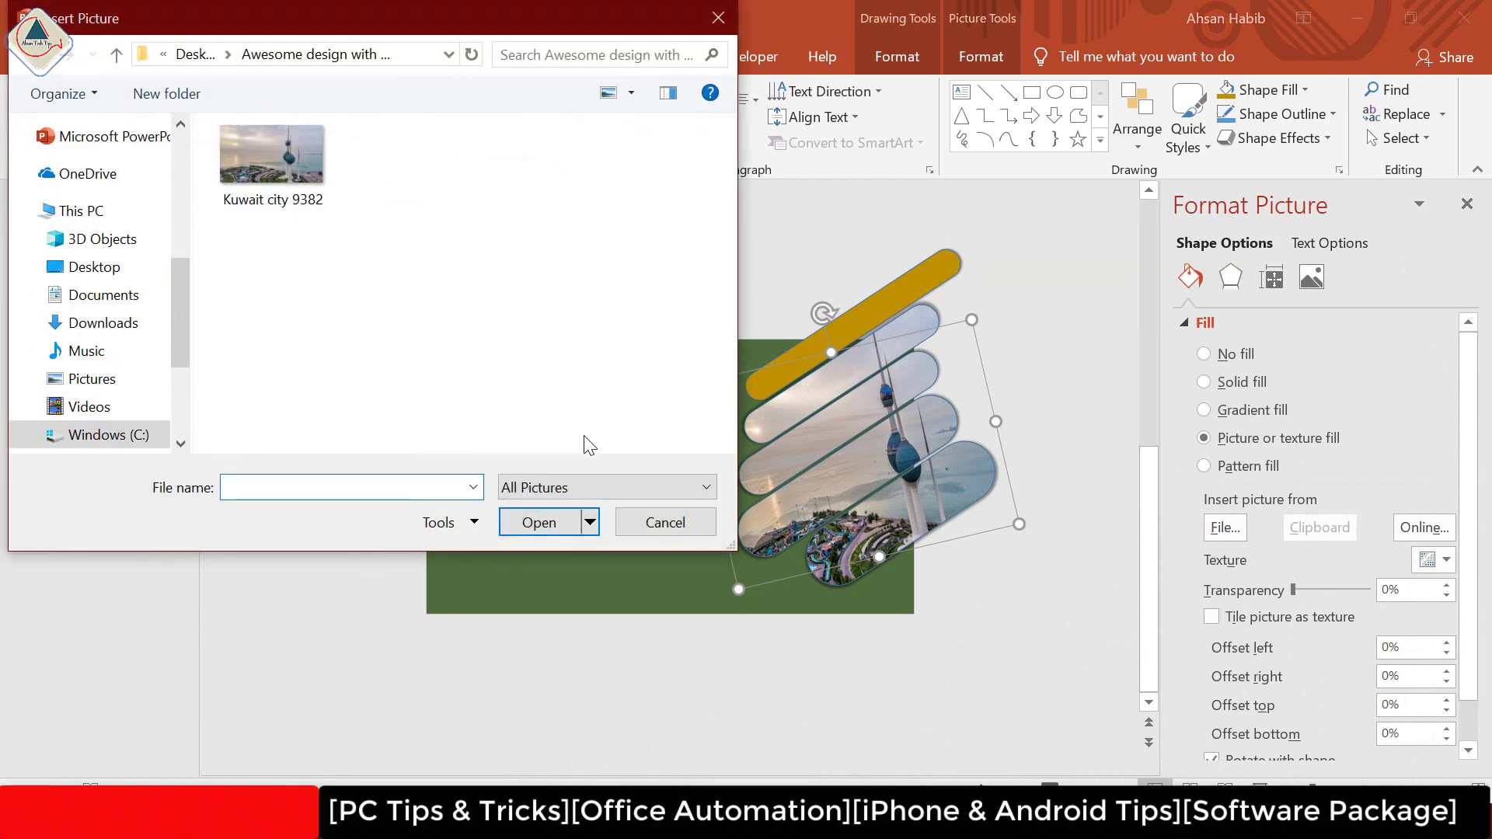
left_click(648, 521)
left_click(939, 598)
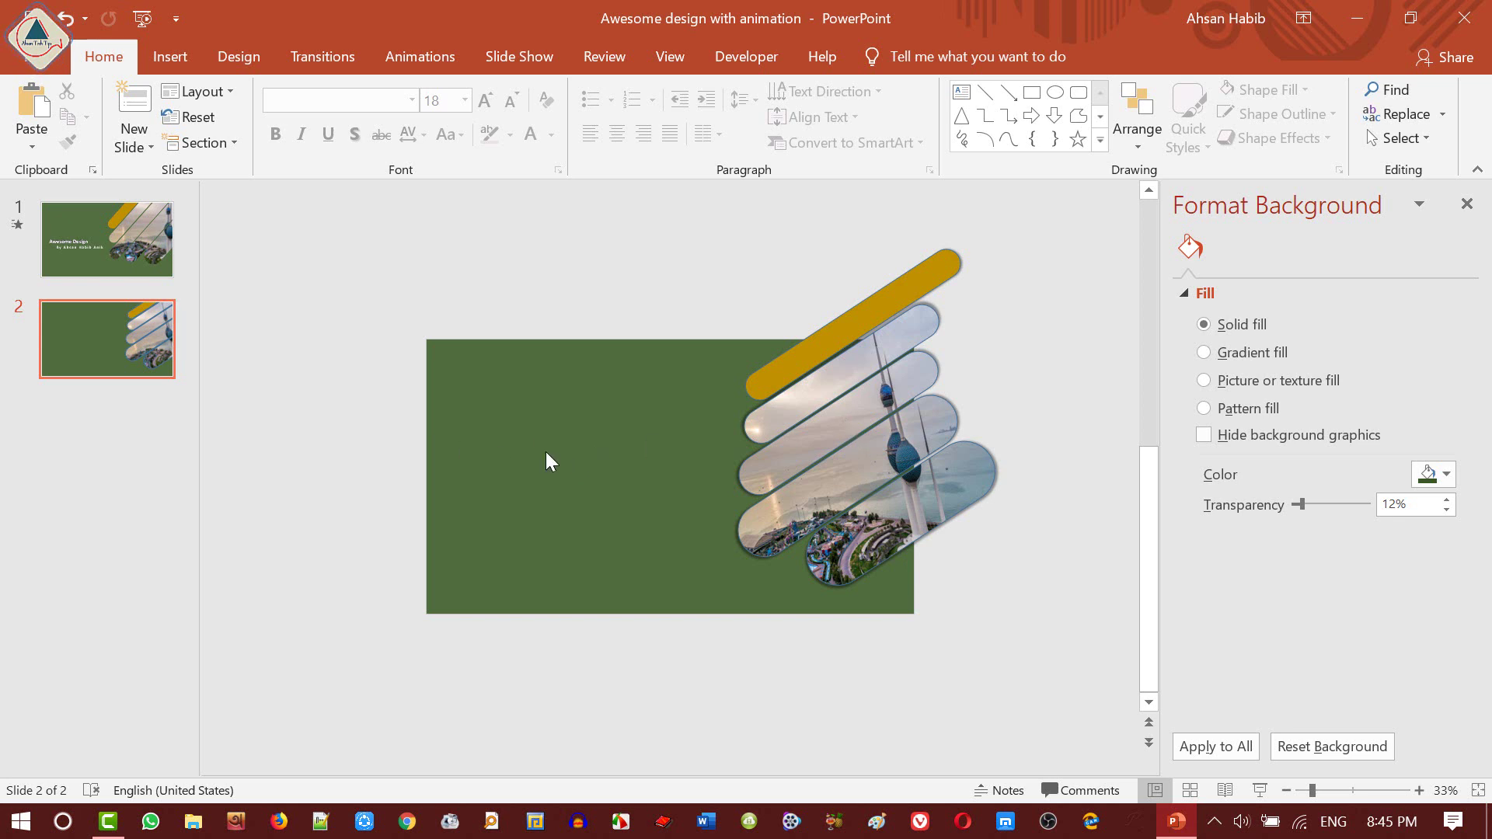
- Insert a first-style WordArt reading 'Awesome Design', move it up-left and enlarge it two sizes
left_click(171, 59)
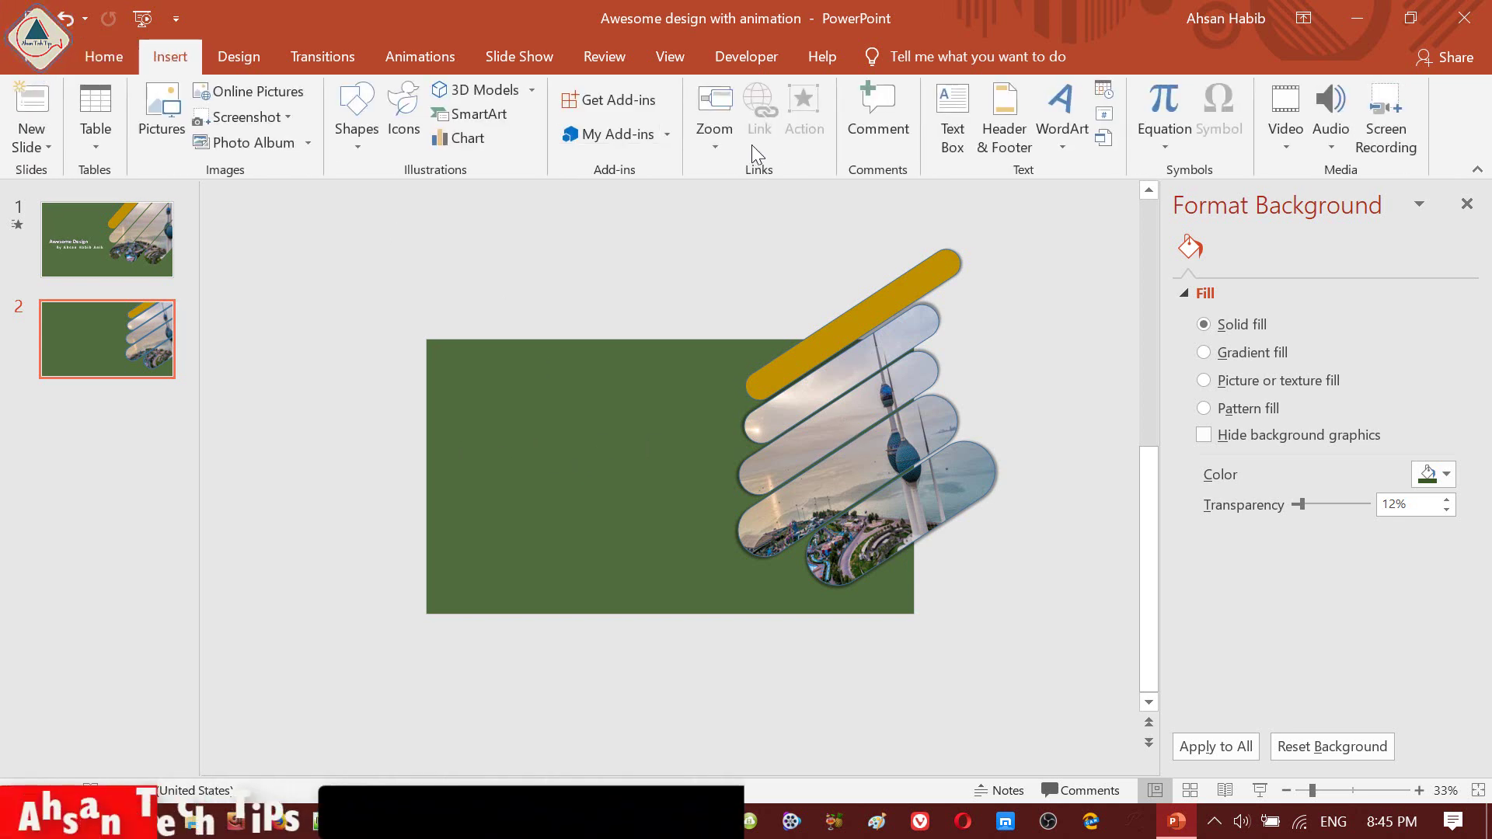
left_click(1064, 151)
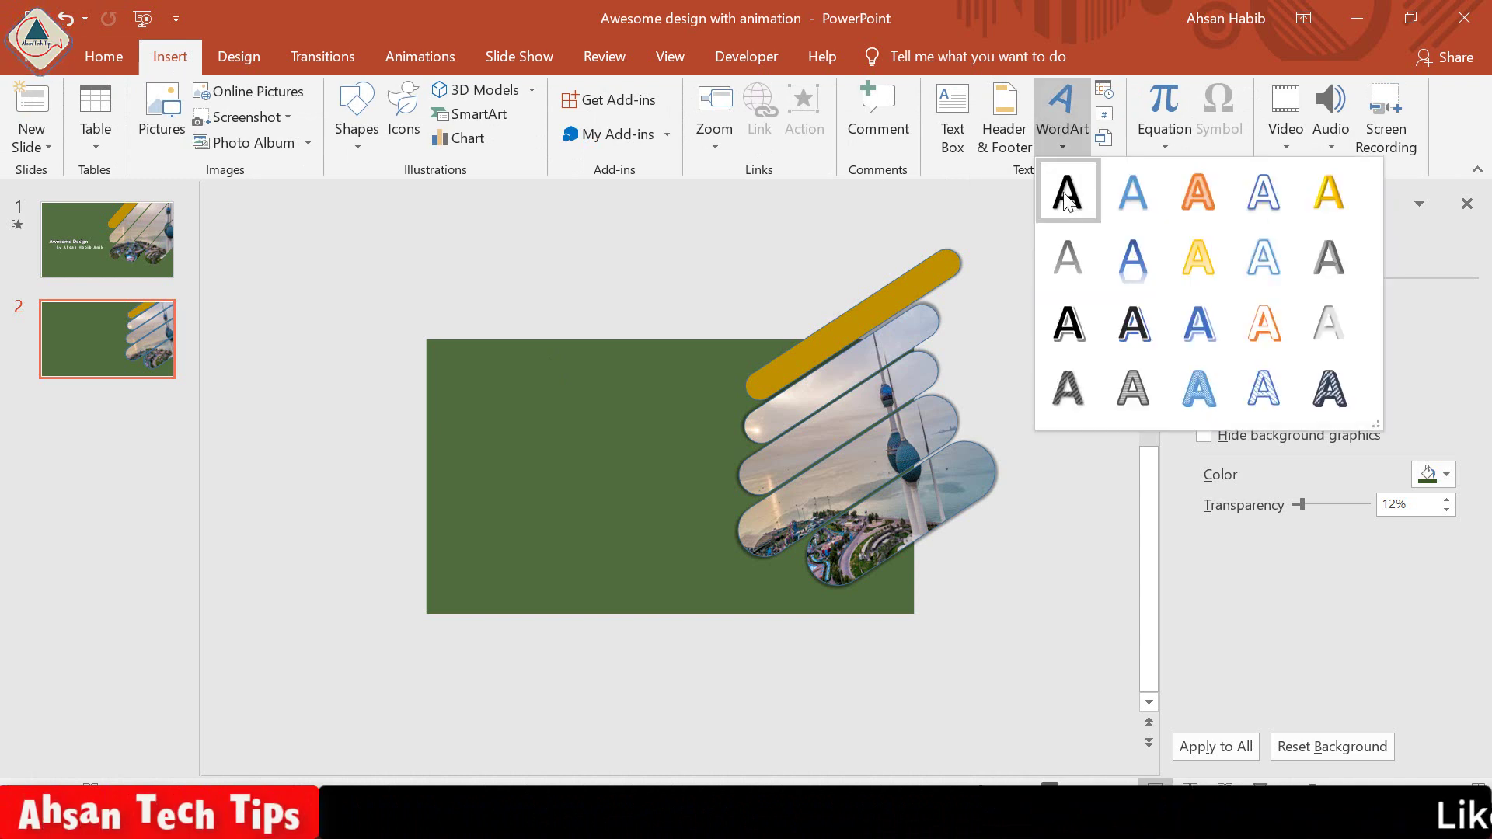
left_click(1067, 189)
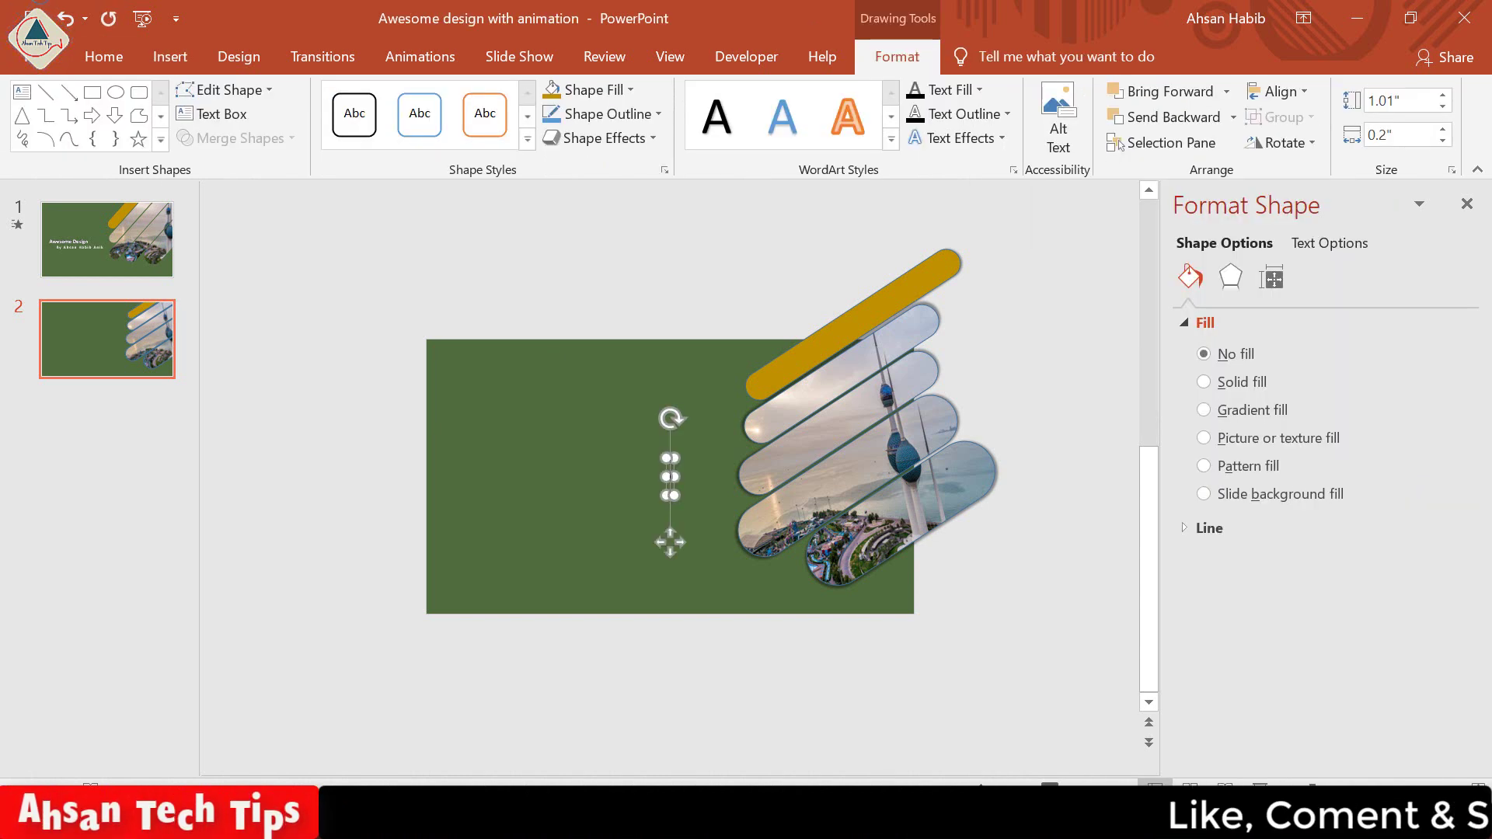
type("Aw")
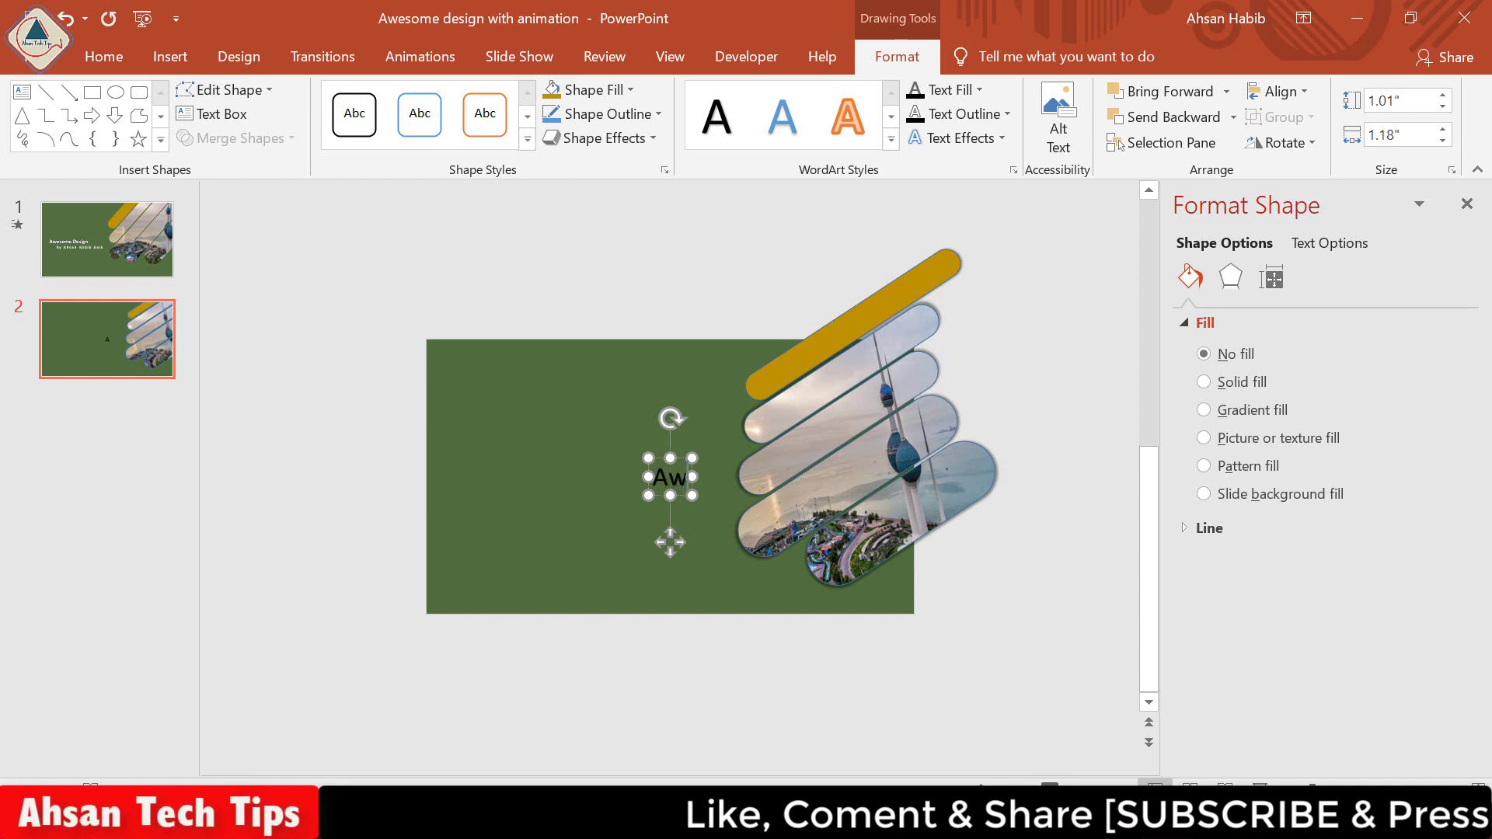
type("esome De")
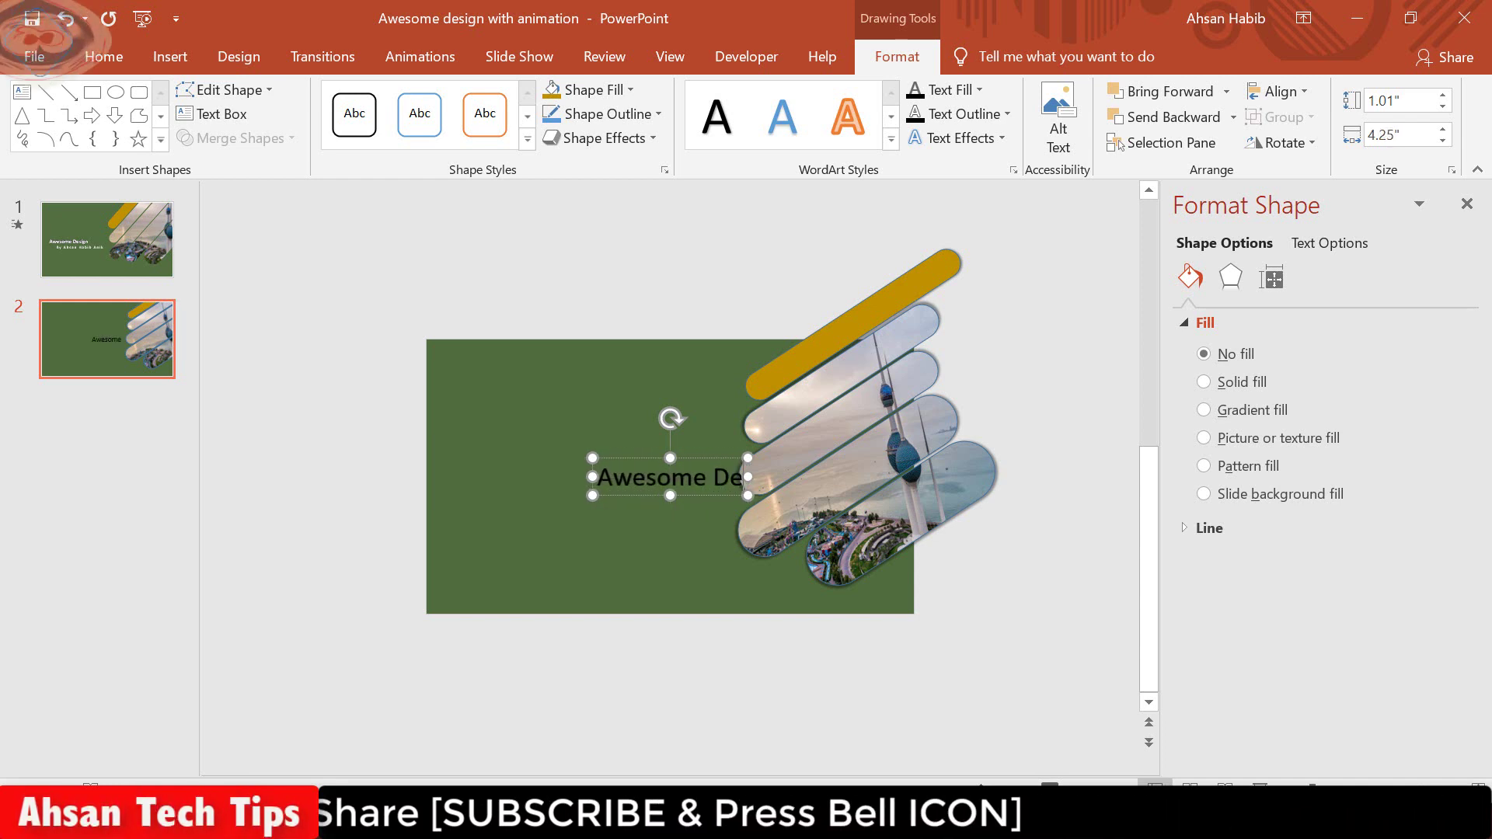
type("sign")
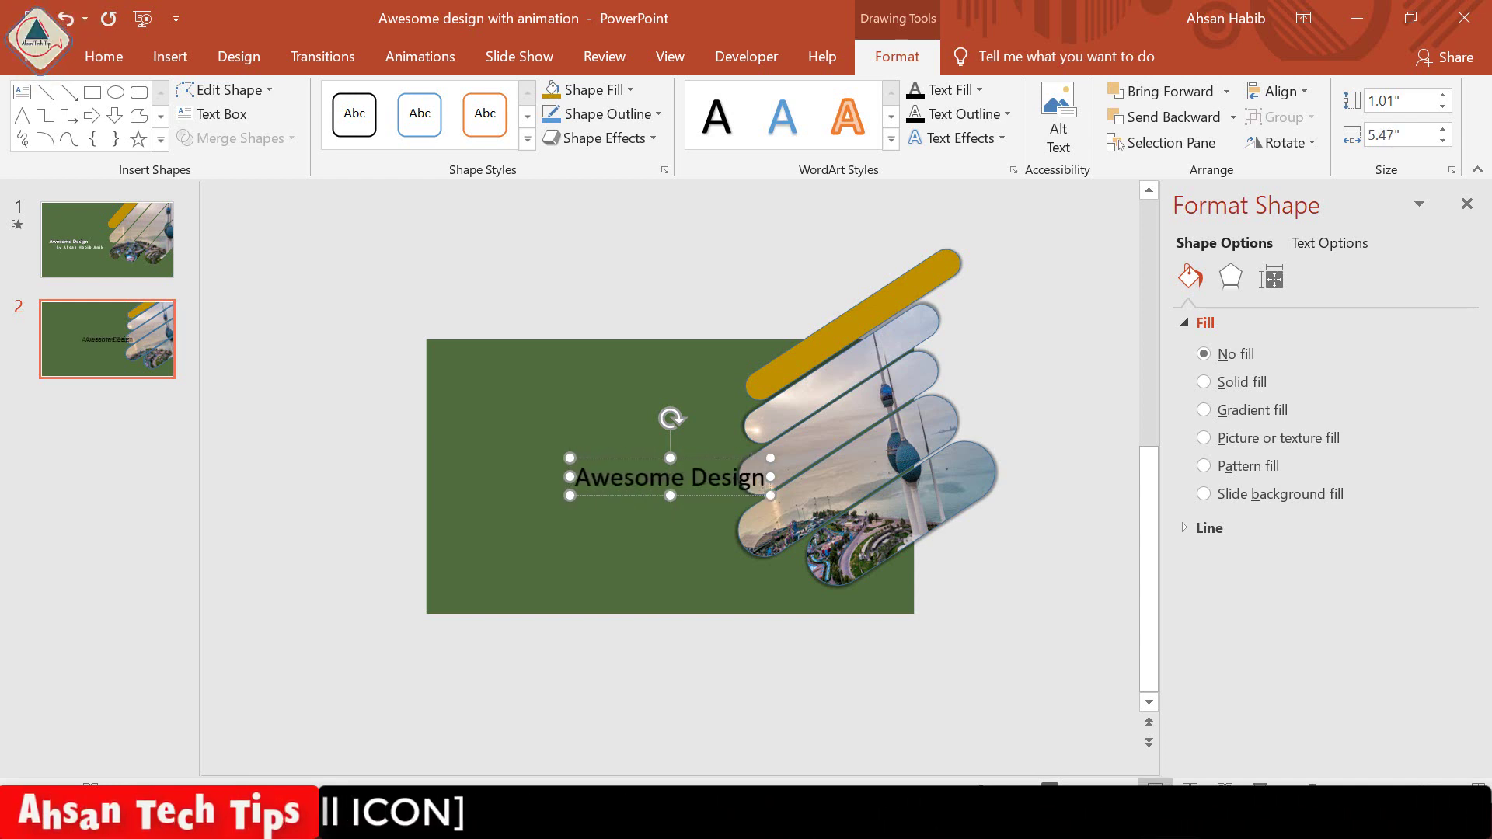
left_click_drag(596, 445, 589, 420)
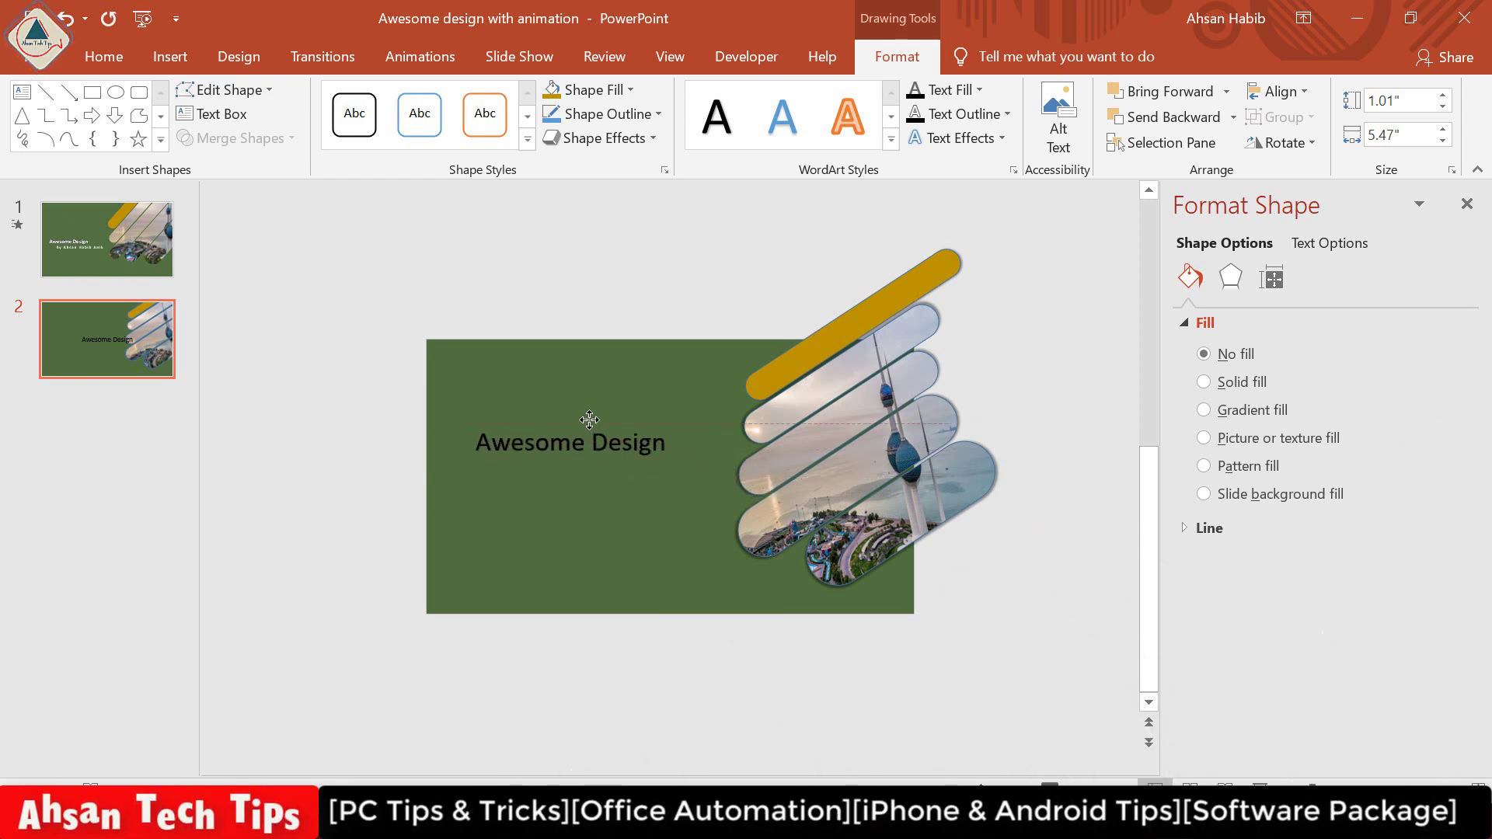
key("ctrl+shift+period")
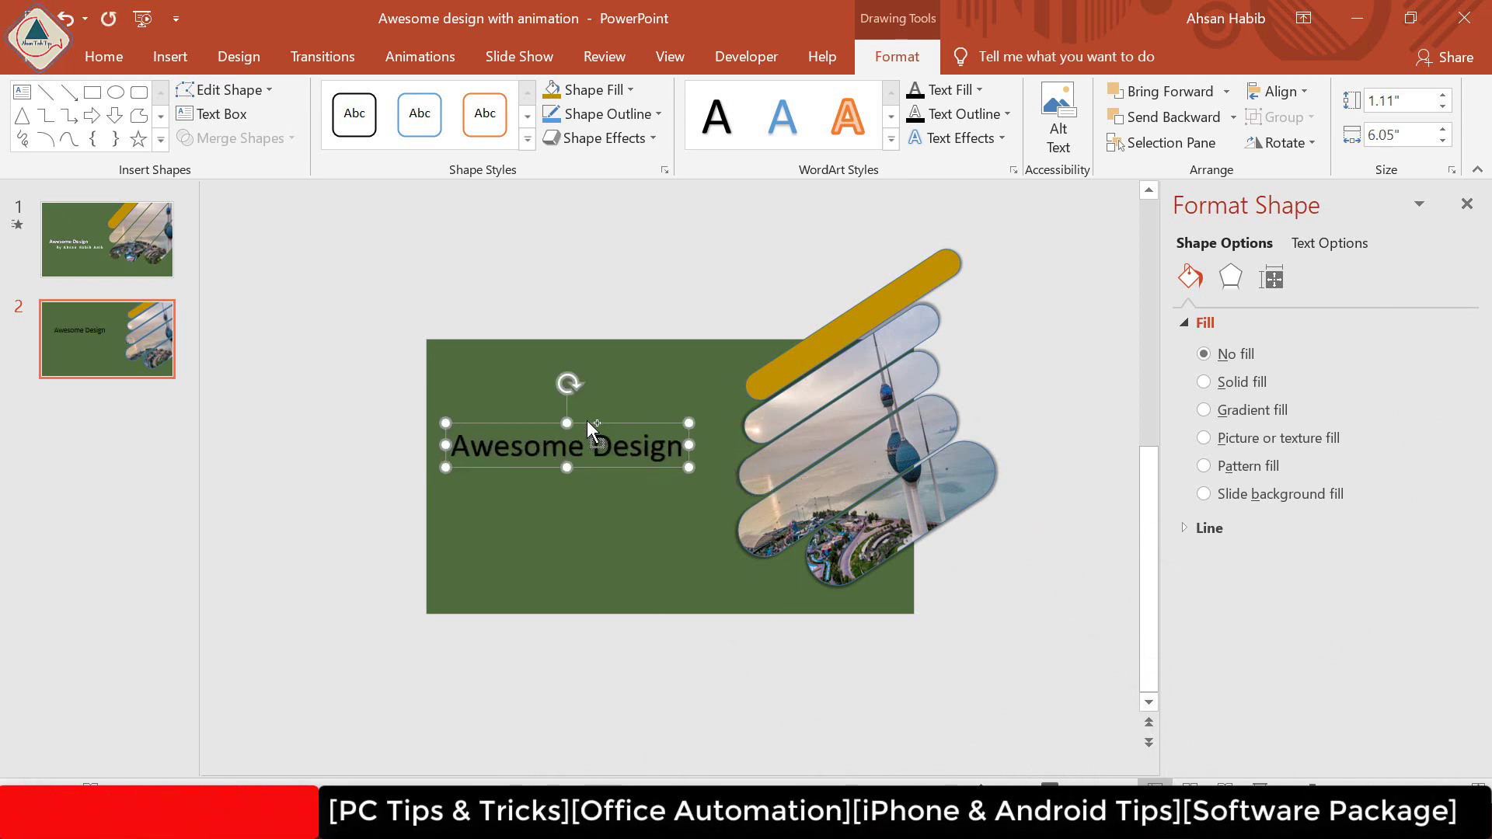
key("ctrl+shift+period")
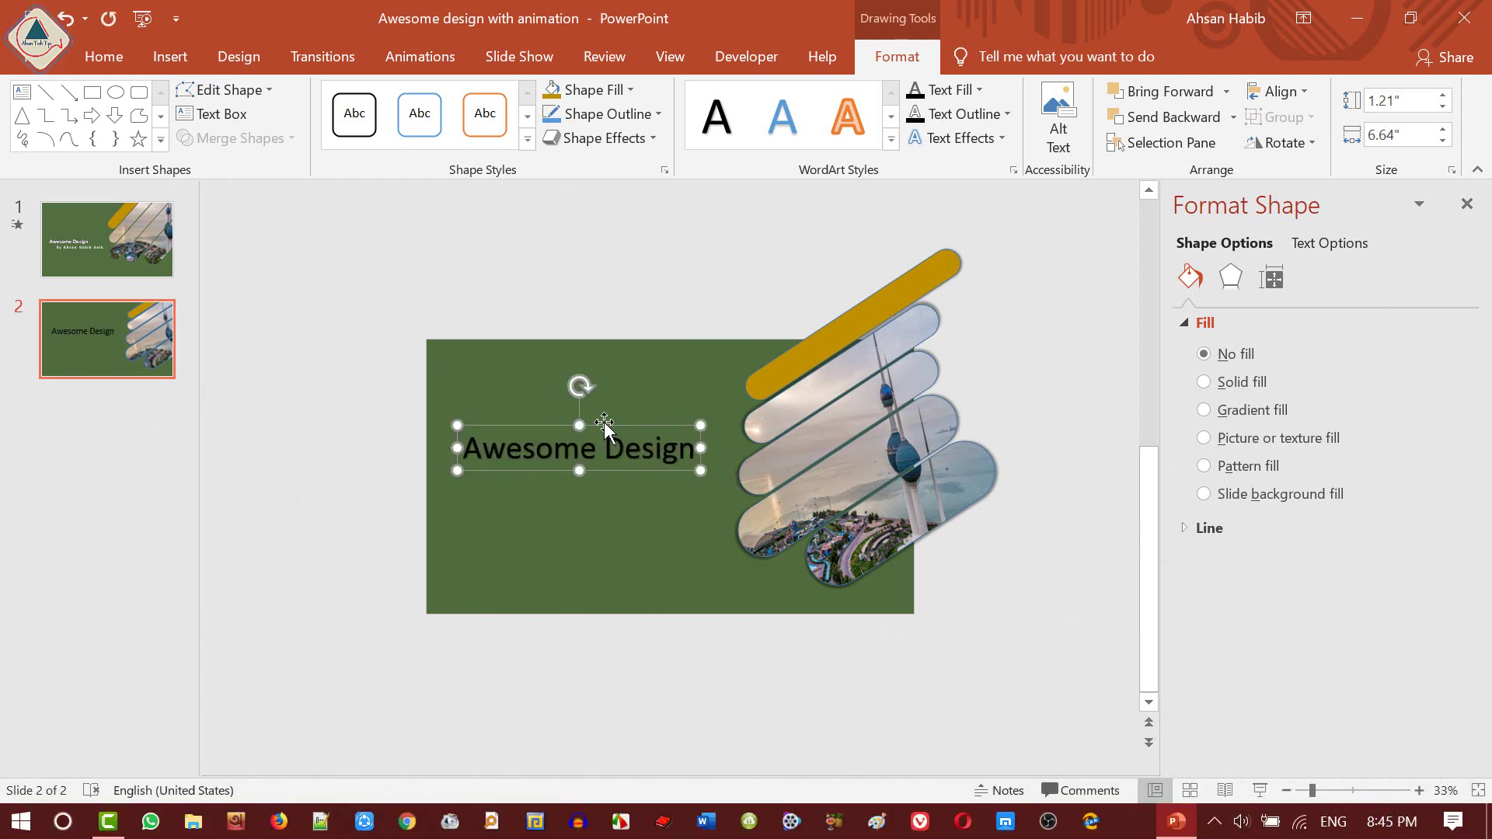
- Make the Awesome Design title white and bold, with a dark glow effect
left_click(980, 90)
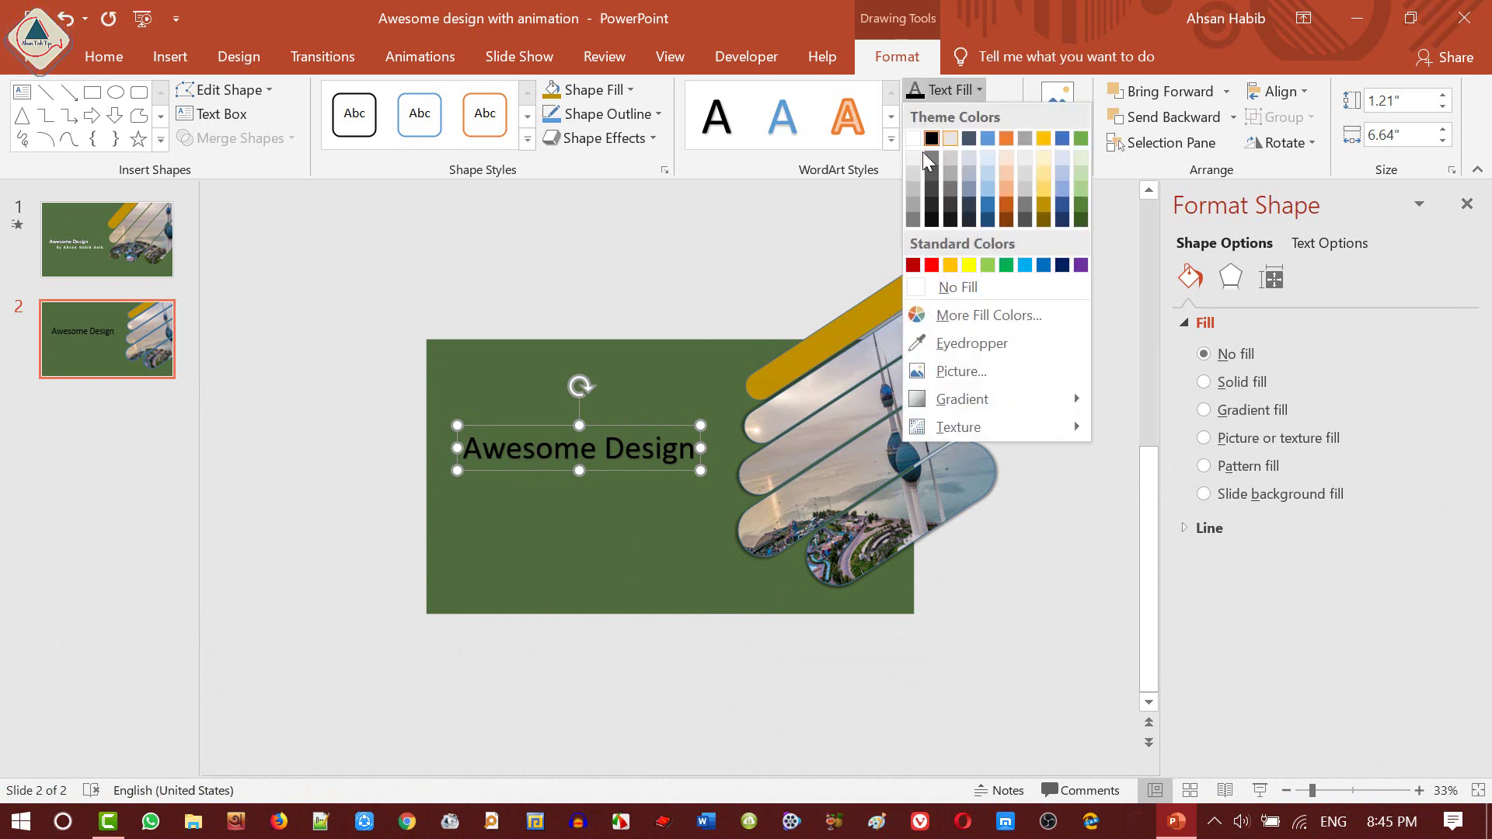
left_click(913, 158)
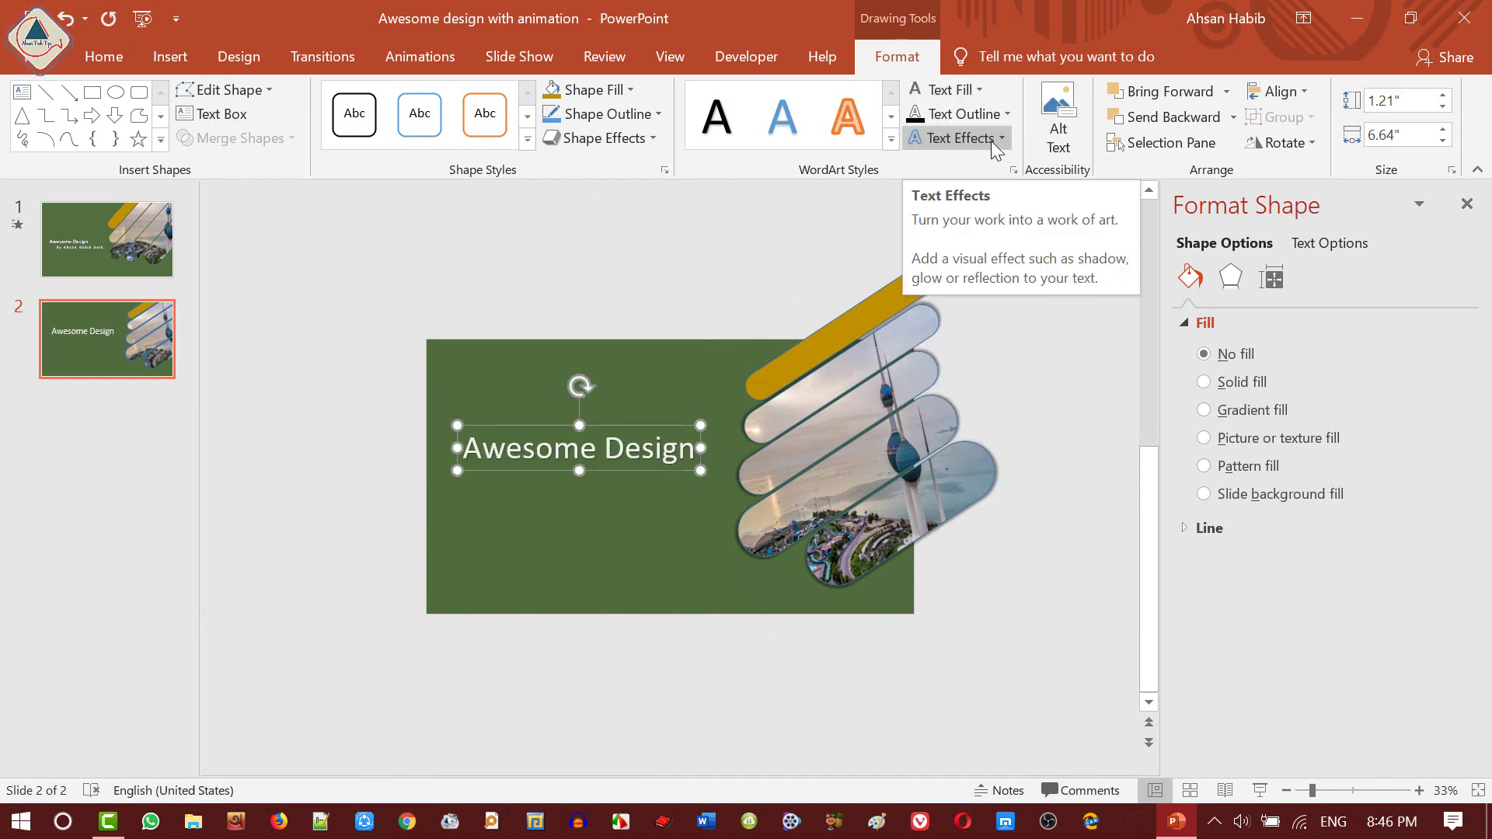
left_click(993, 138)
mouse_move(979, 273)
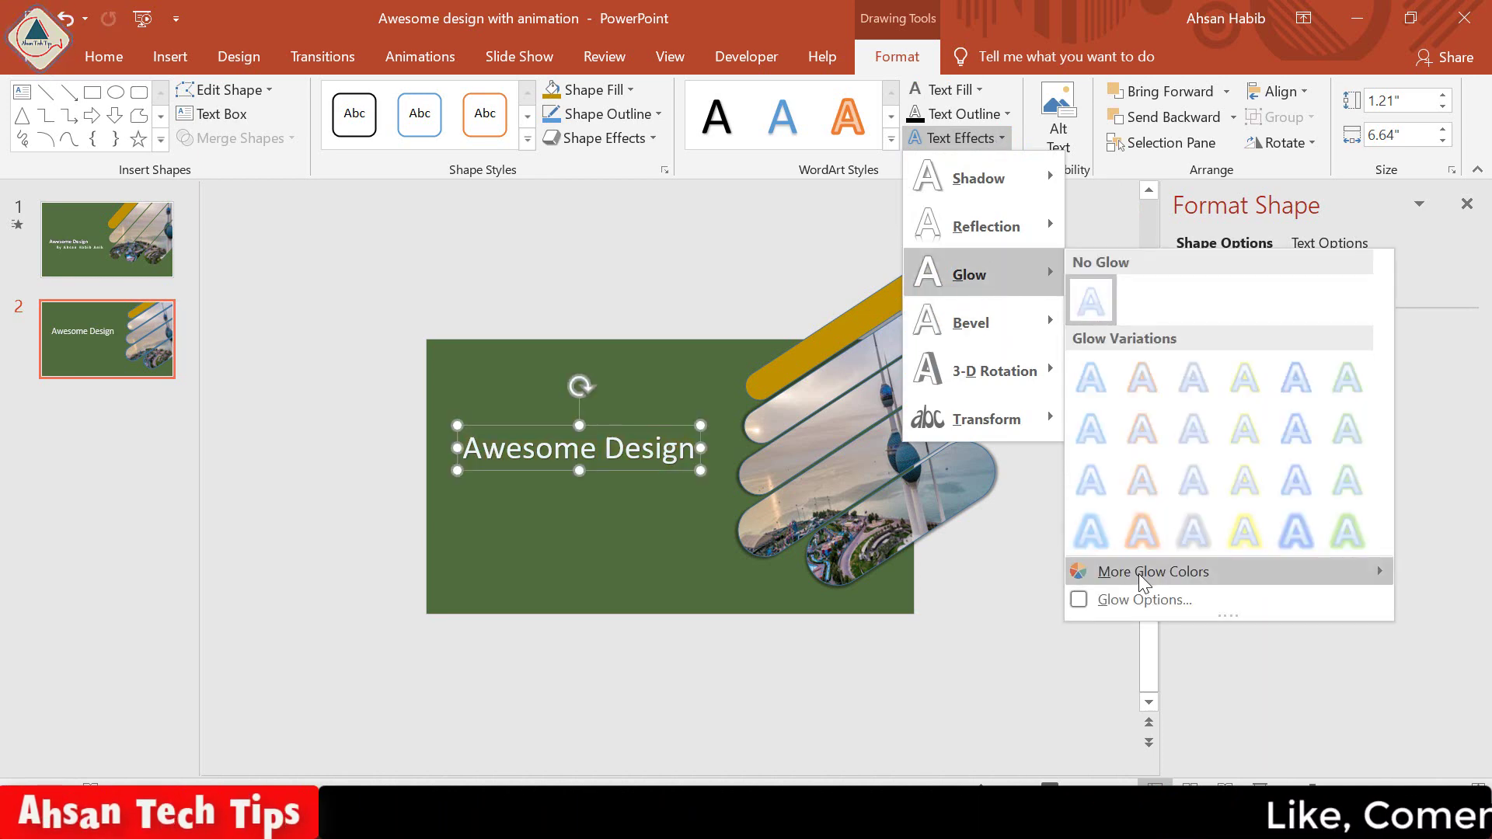
mouse_move(1153, 571)
left_click(905, 675)
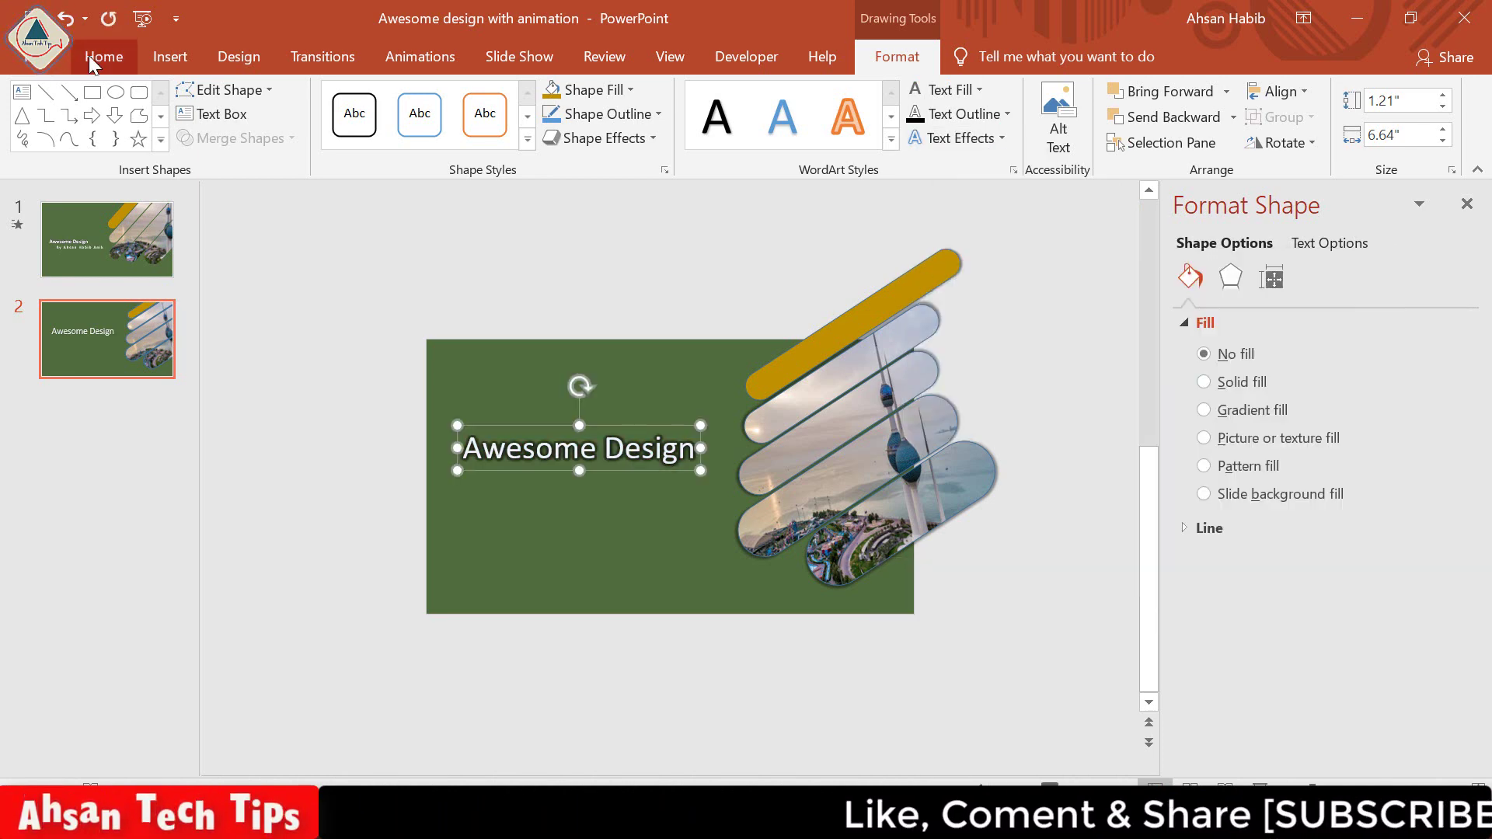
left_click(104, 56)
left_click(277, 137)
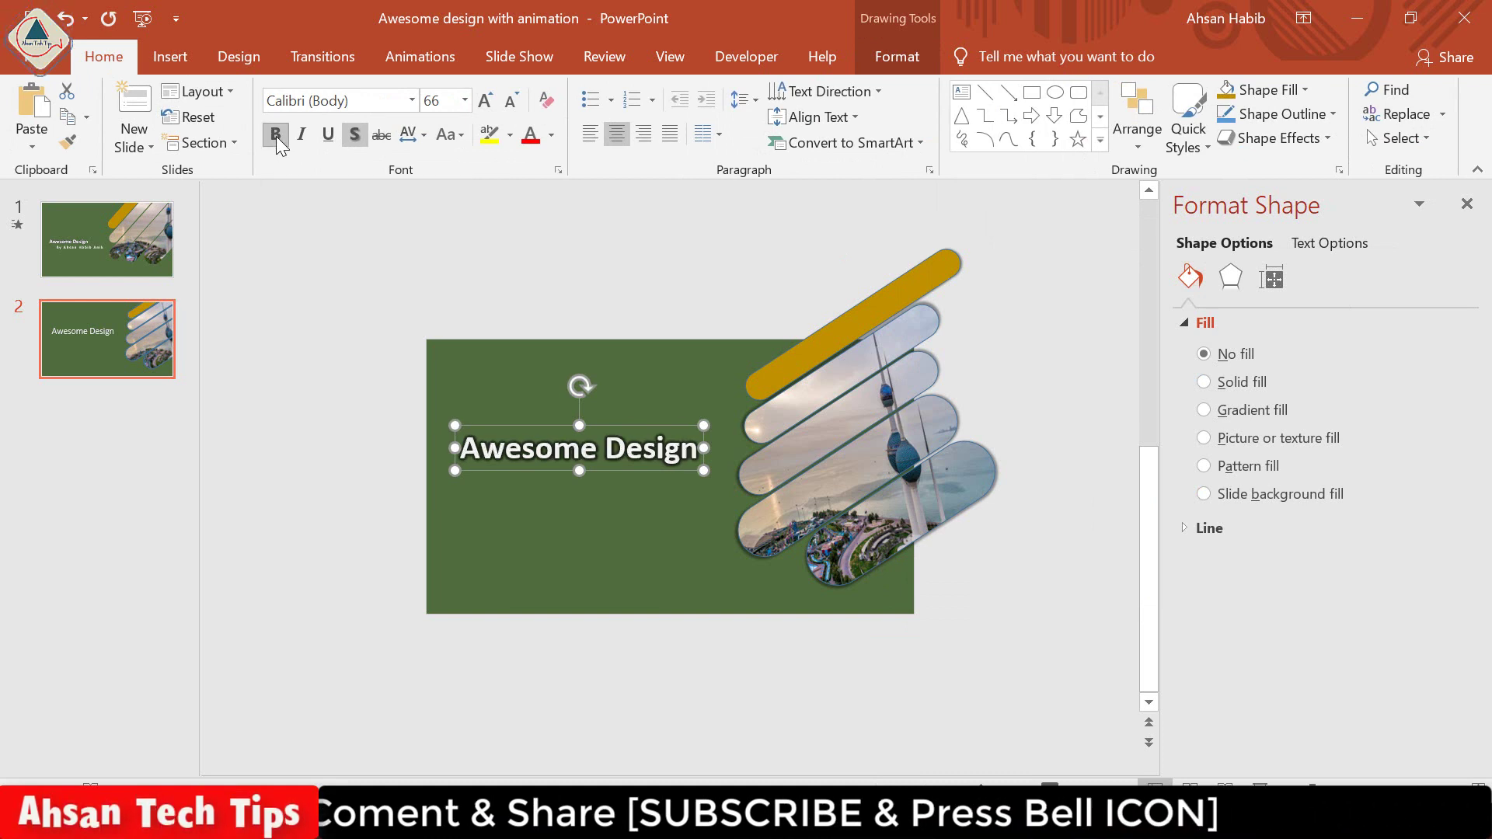
- Insert a second WordArt with the 'By' line and the author's name, placed under the title
key("Escape")
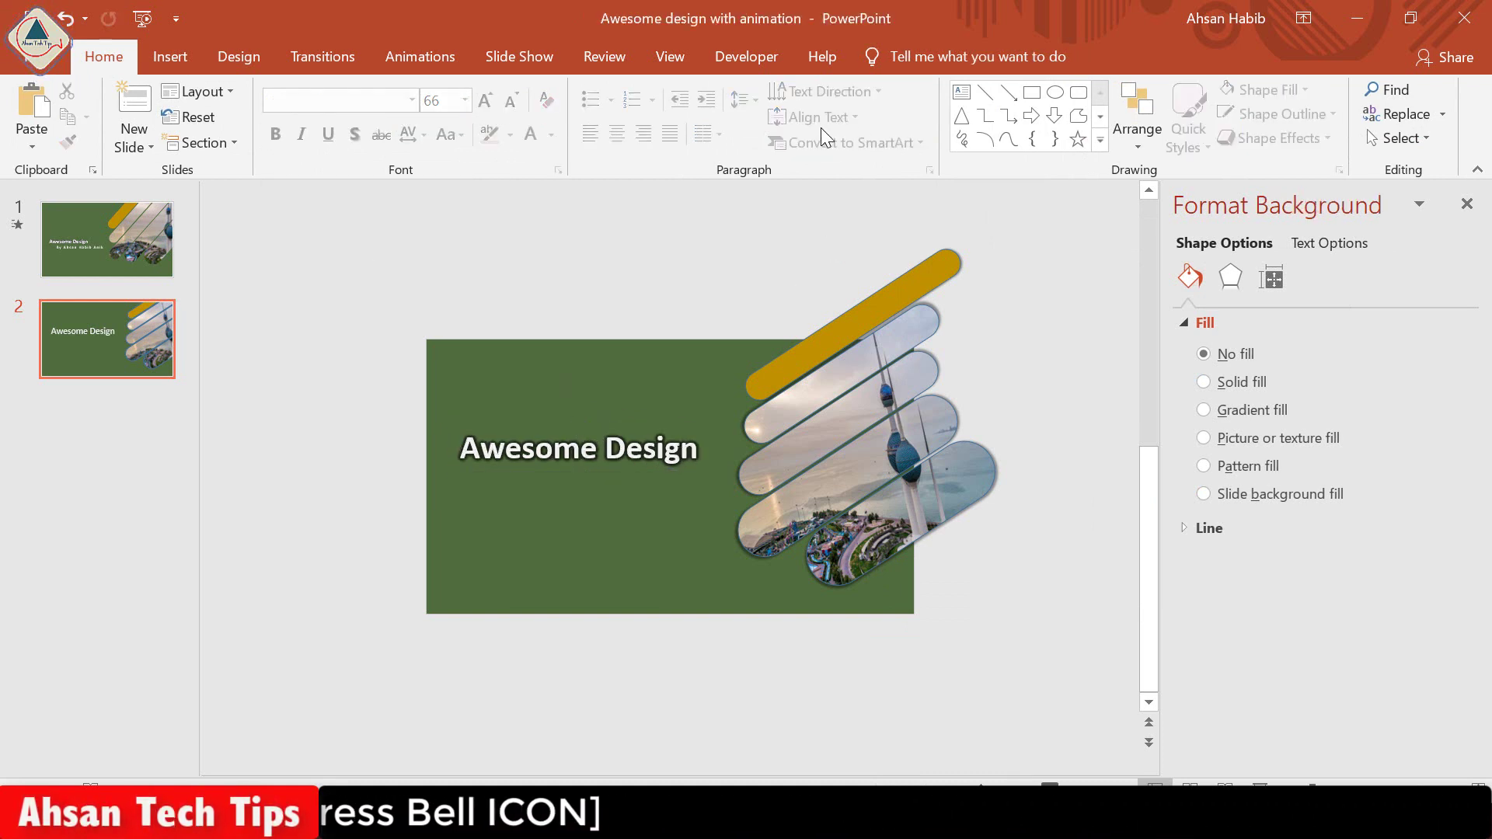
left_click(168, 60)
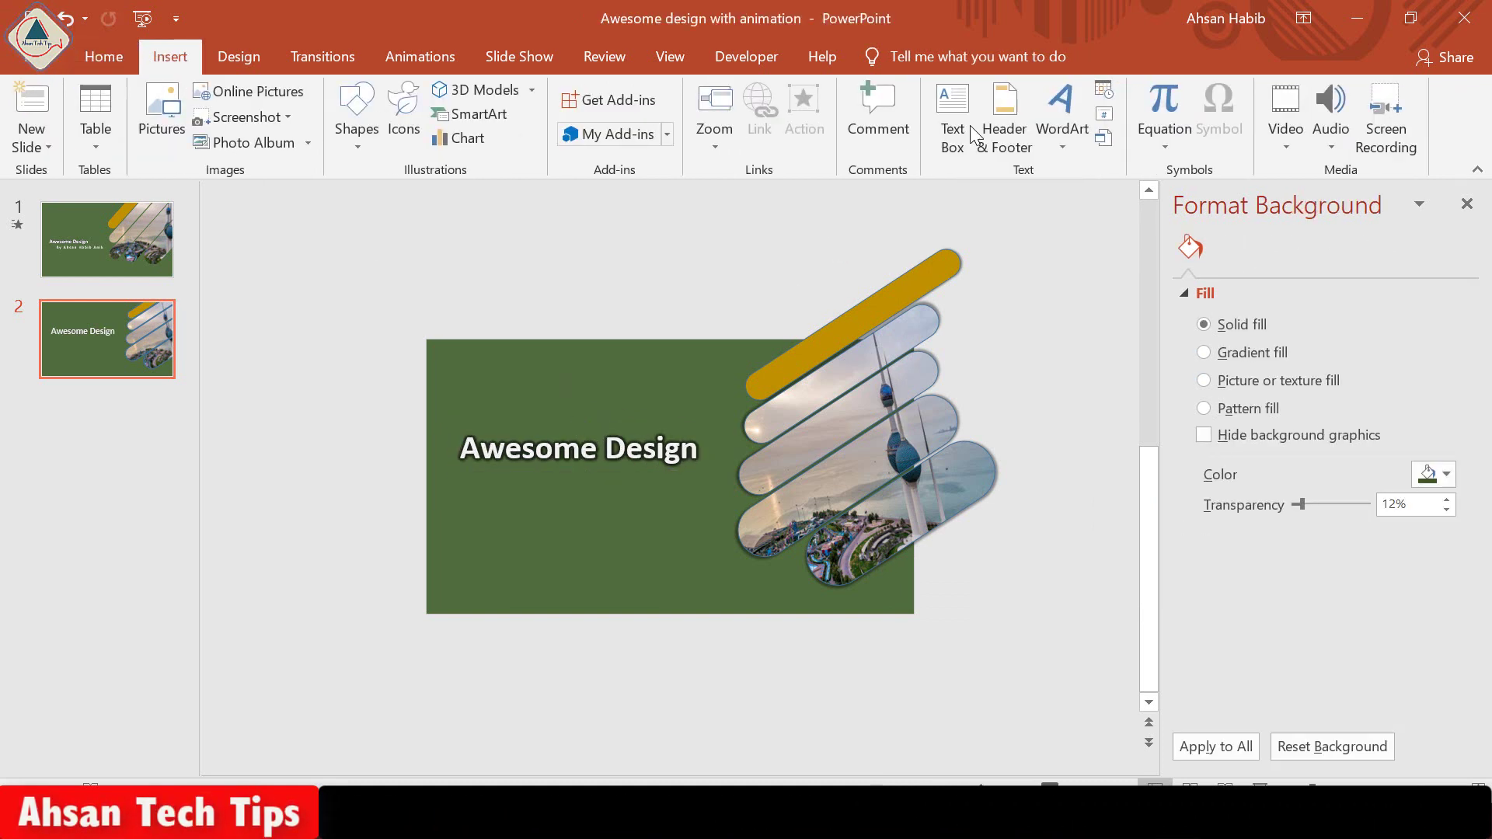
left_click(1071, 150)
left_click(1069, 190)
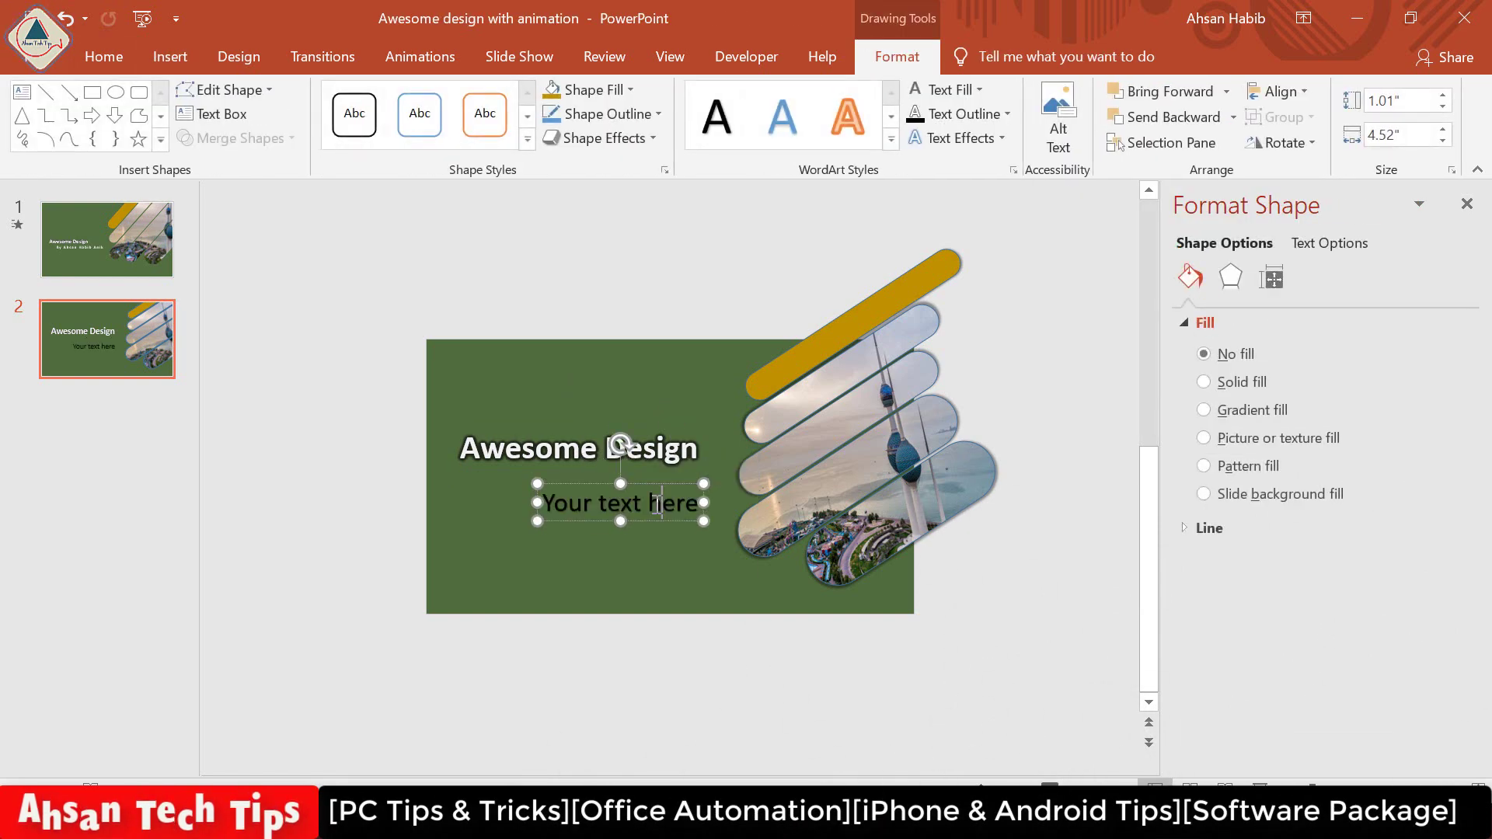
type("By Ahsan Hab")
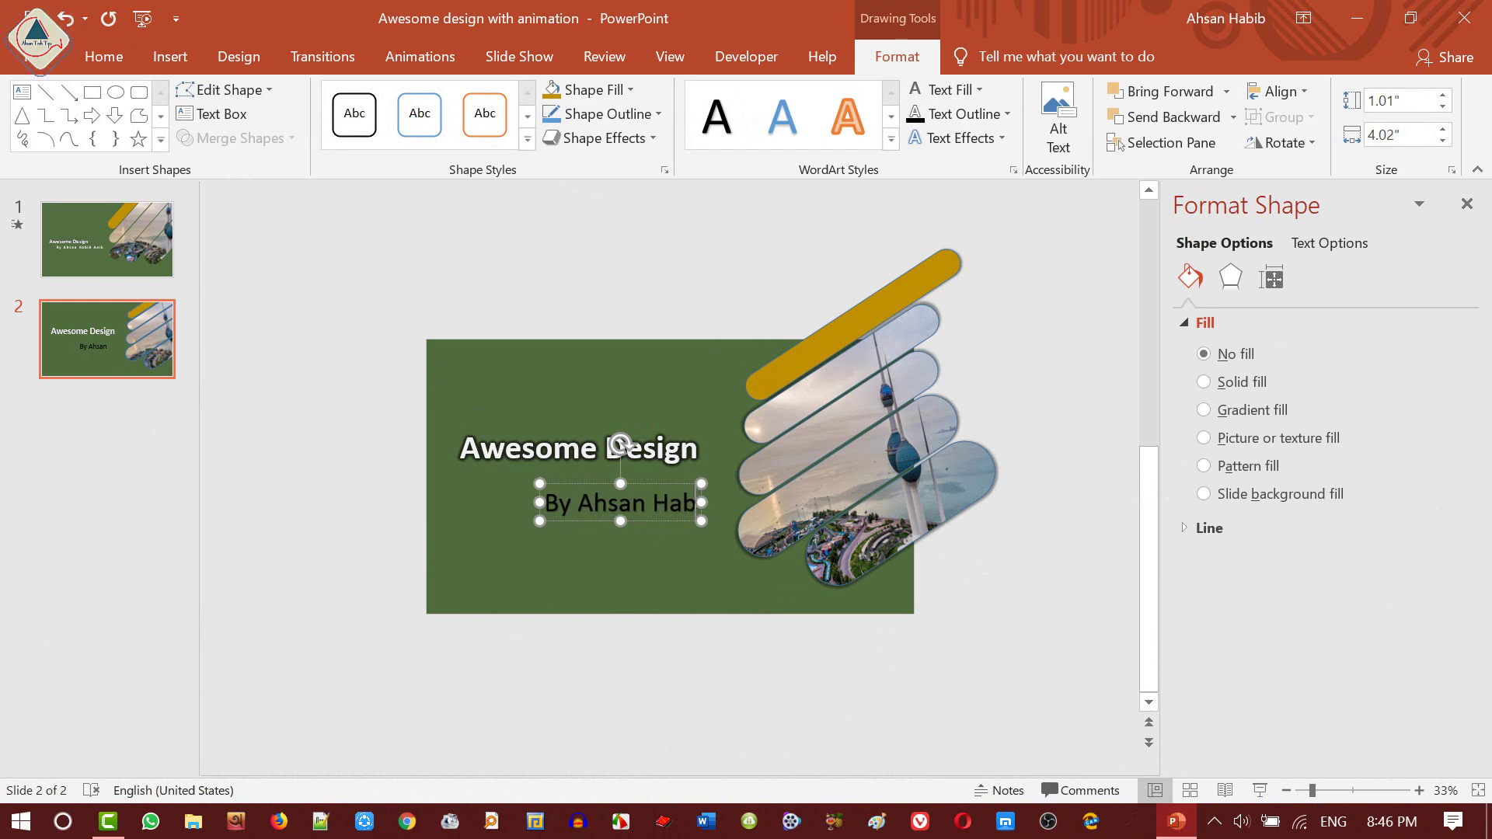
type("ib Anik")
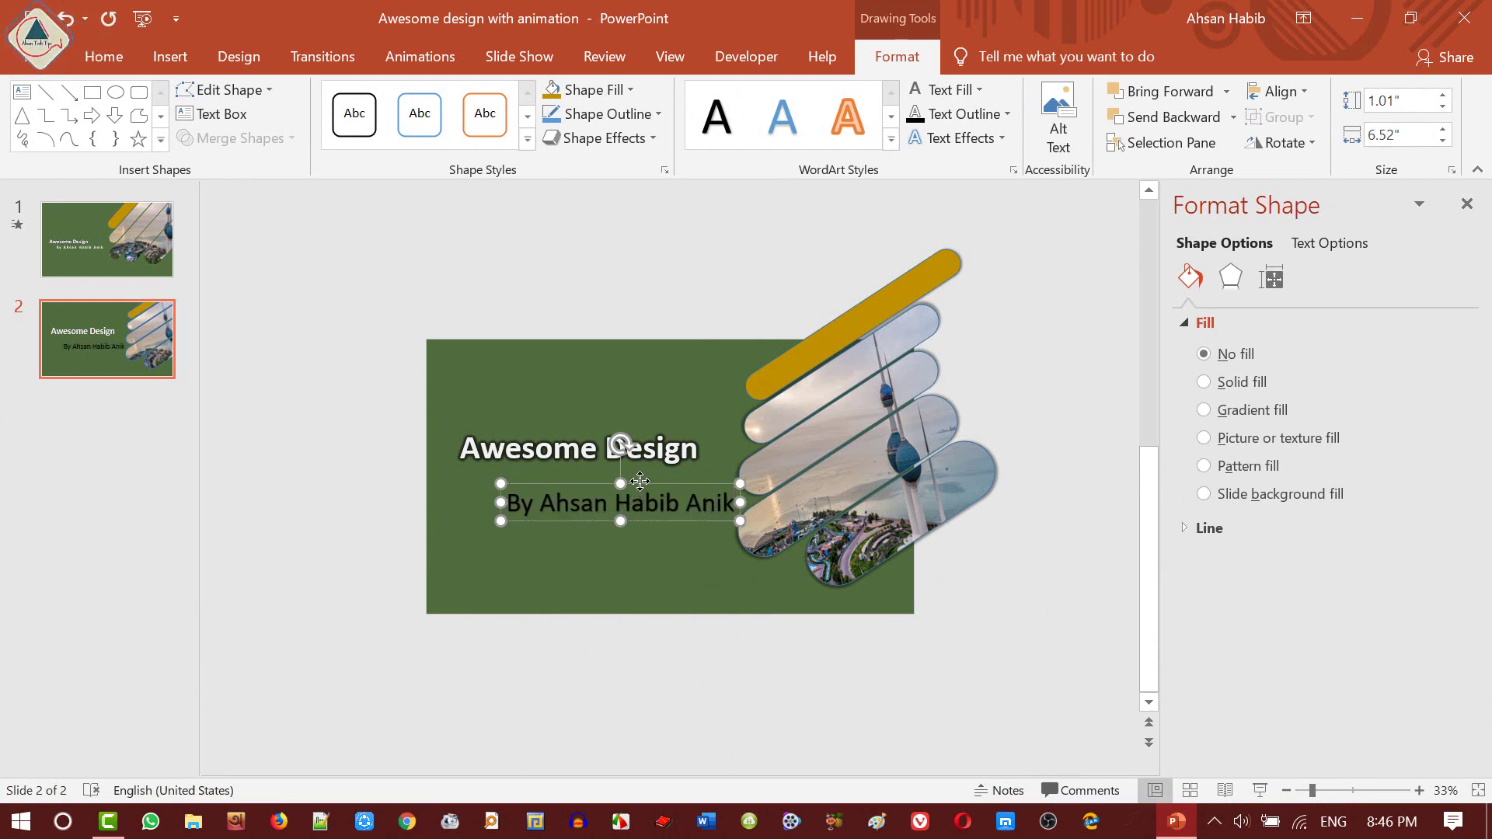
left_click_drag(639, 482, 618, 474)
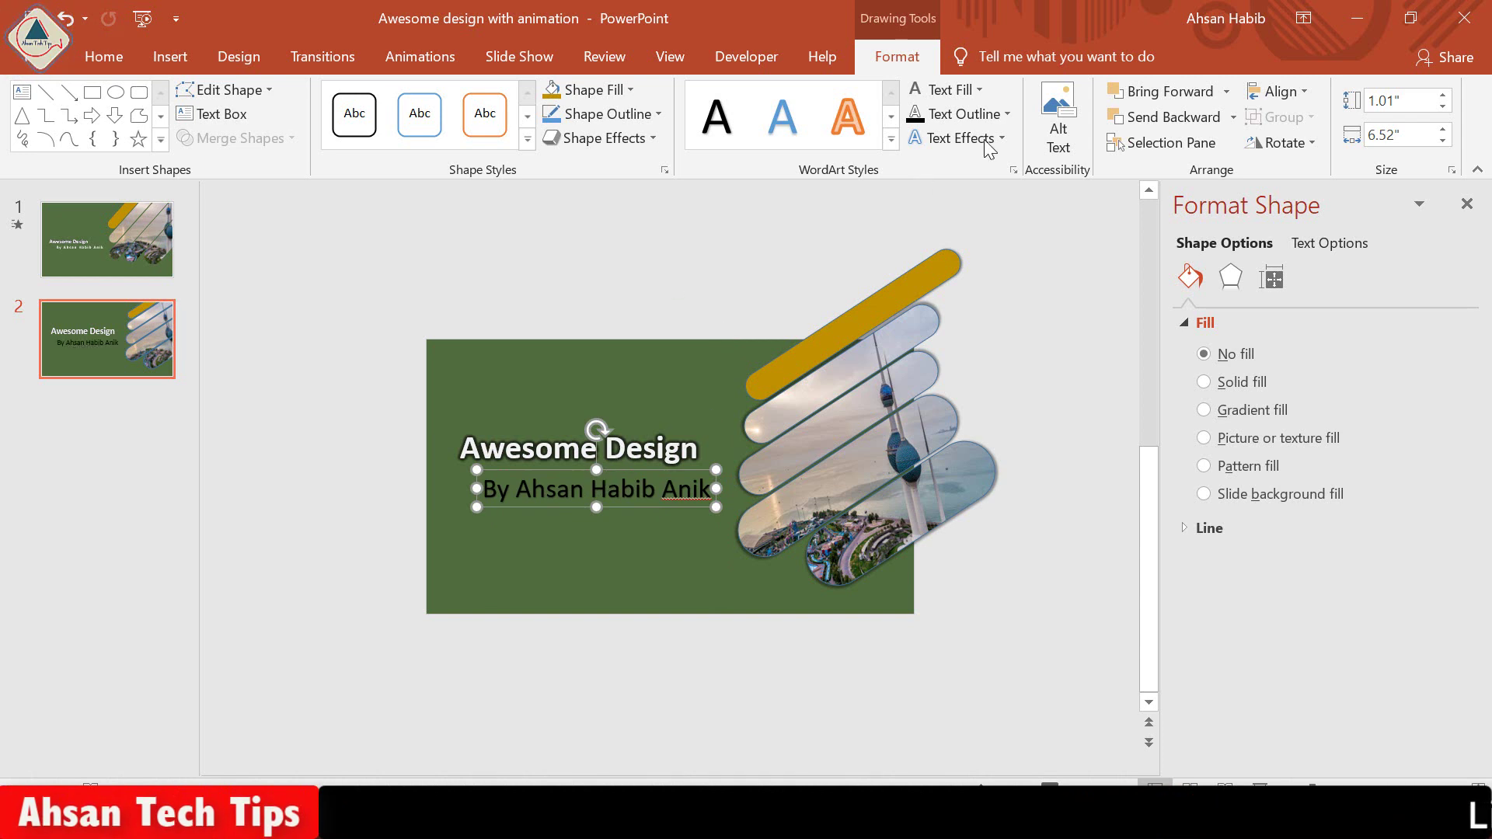
- Make the subtitle white, one size smaller, and nudge it up-right beneath the title
left_click(980, 90)
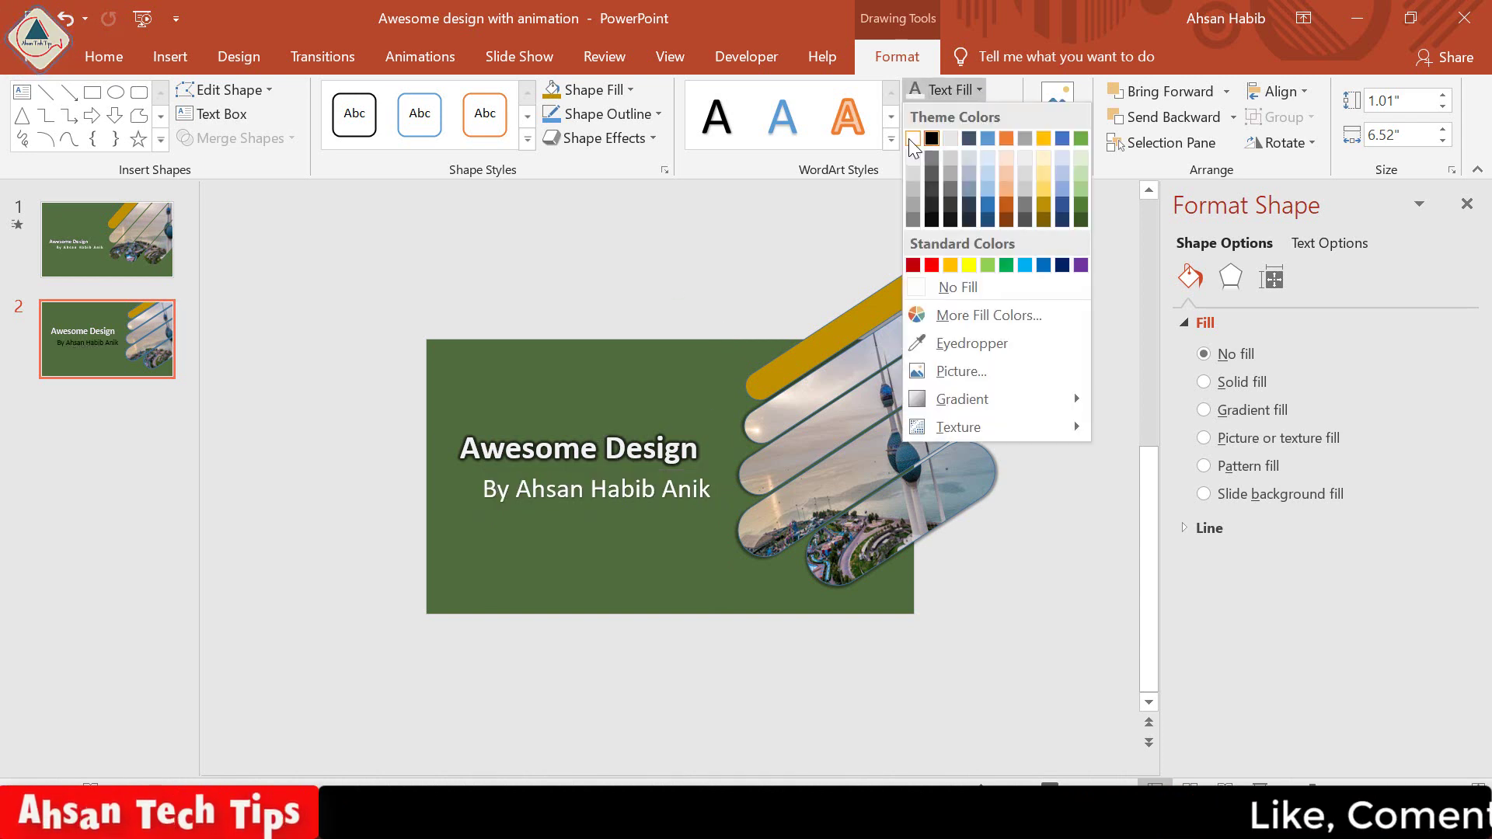
left_click(907, 139)
key("ctrl+shift+comma")
key("ctrl+shift+comma")
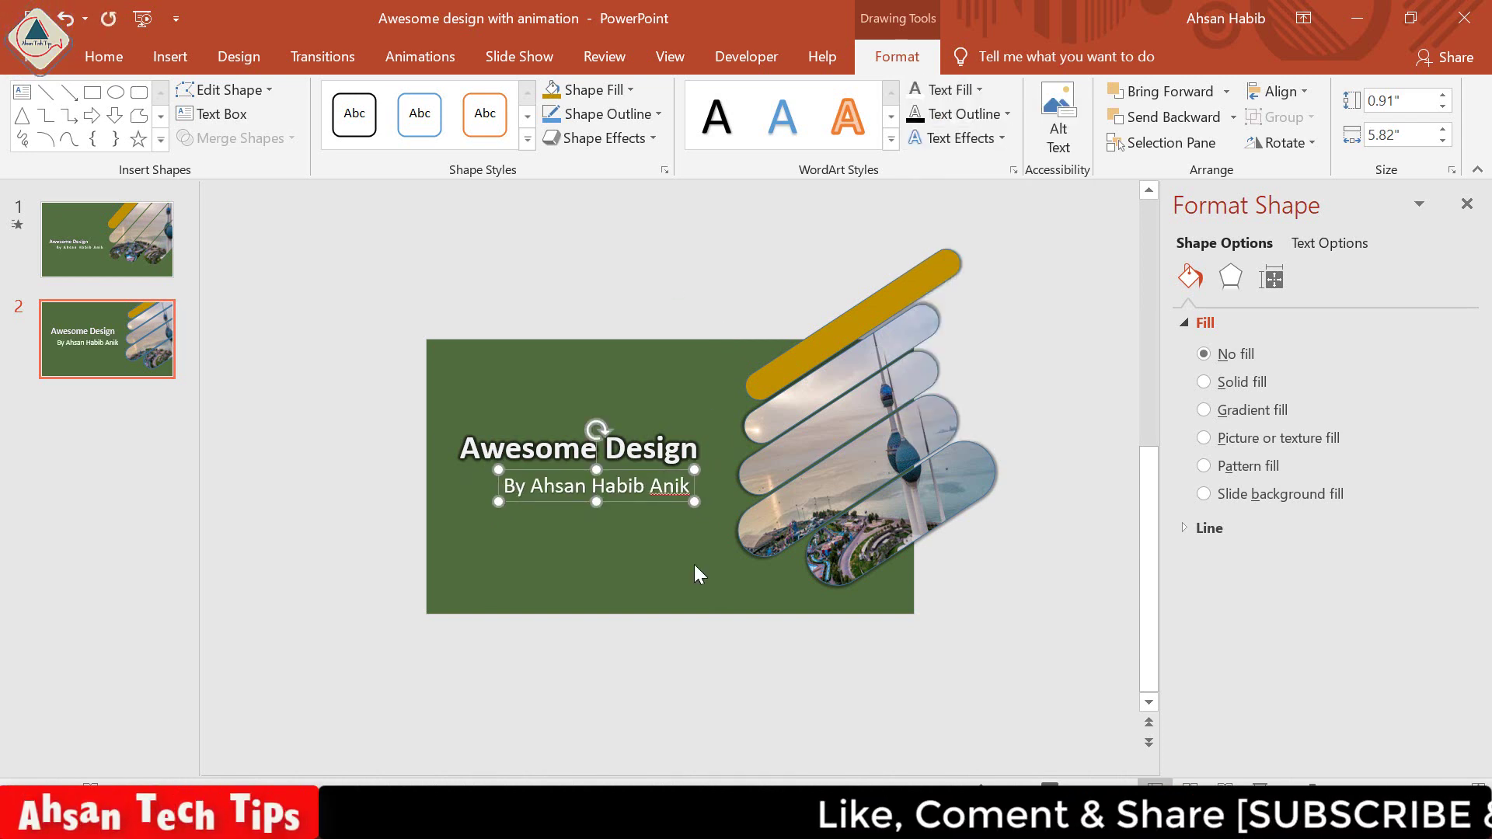
key("Right")
key("Right")
key("Right")
key("Up")
key("Up")
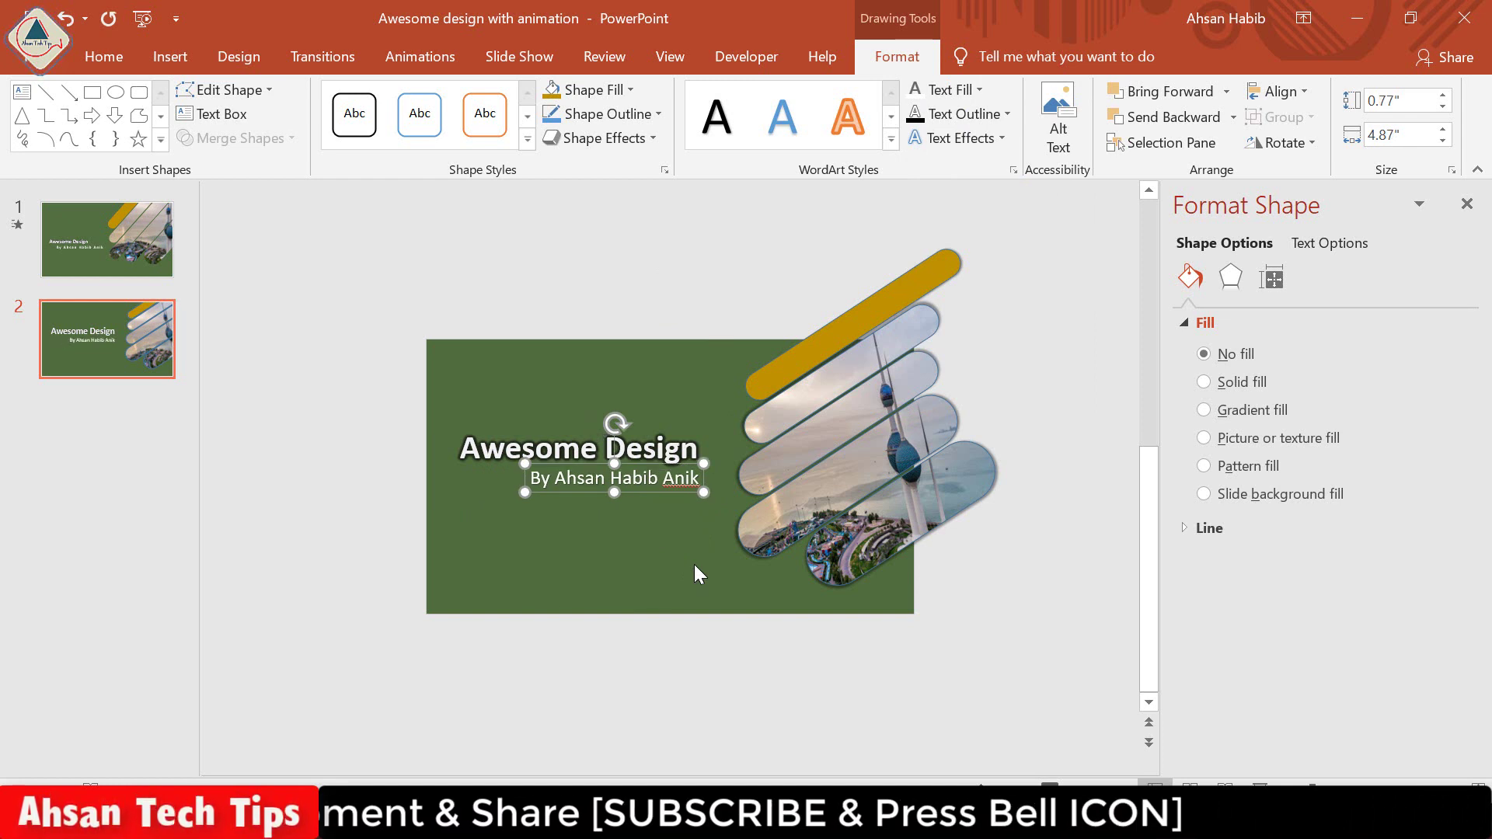
- Set the subtitle's character spacing to Loose
left_click(103, 56)
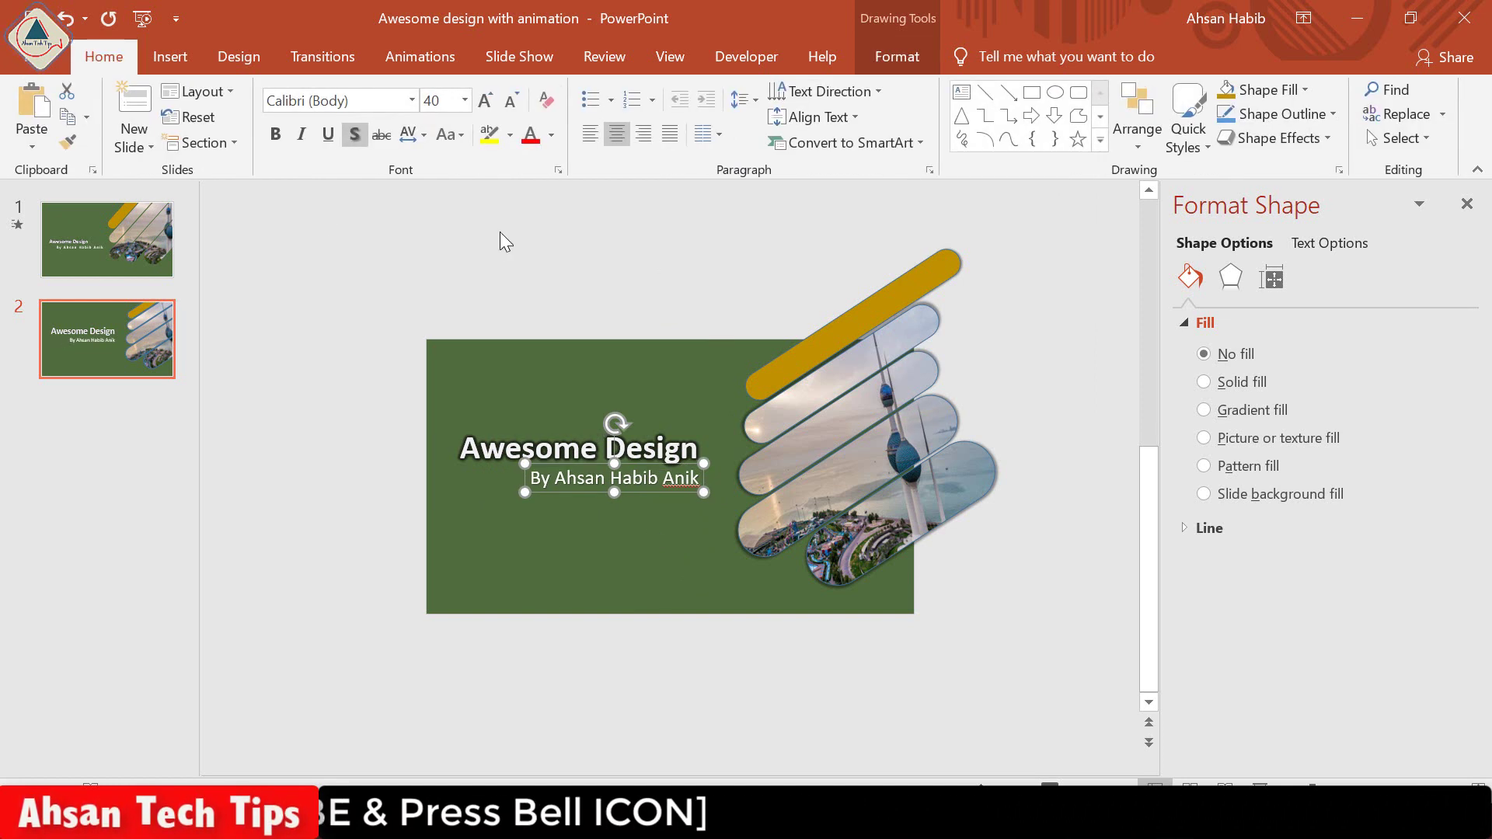
left_click(424, 135)
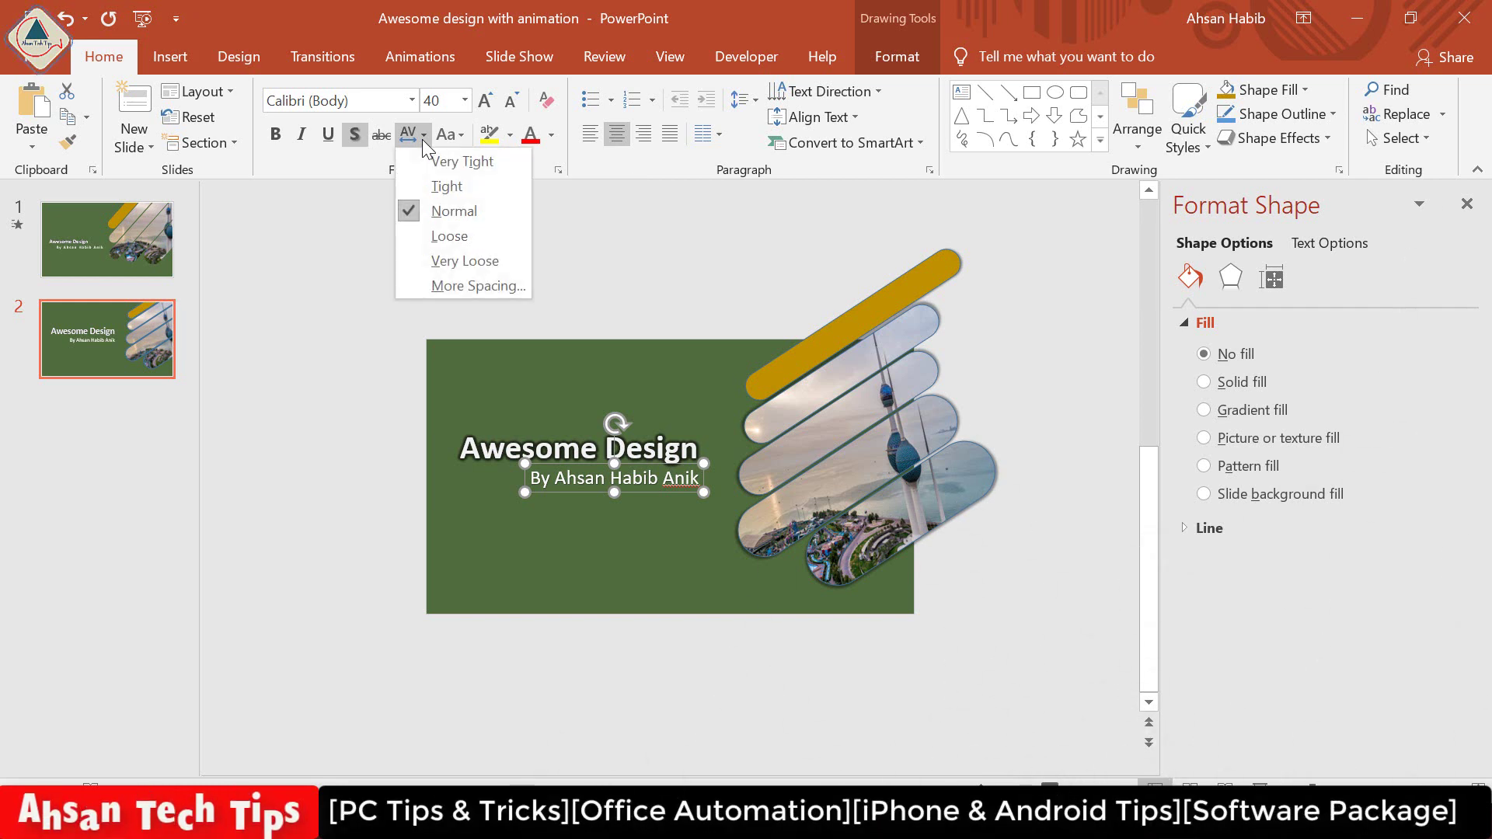
left_click(464, 247)
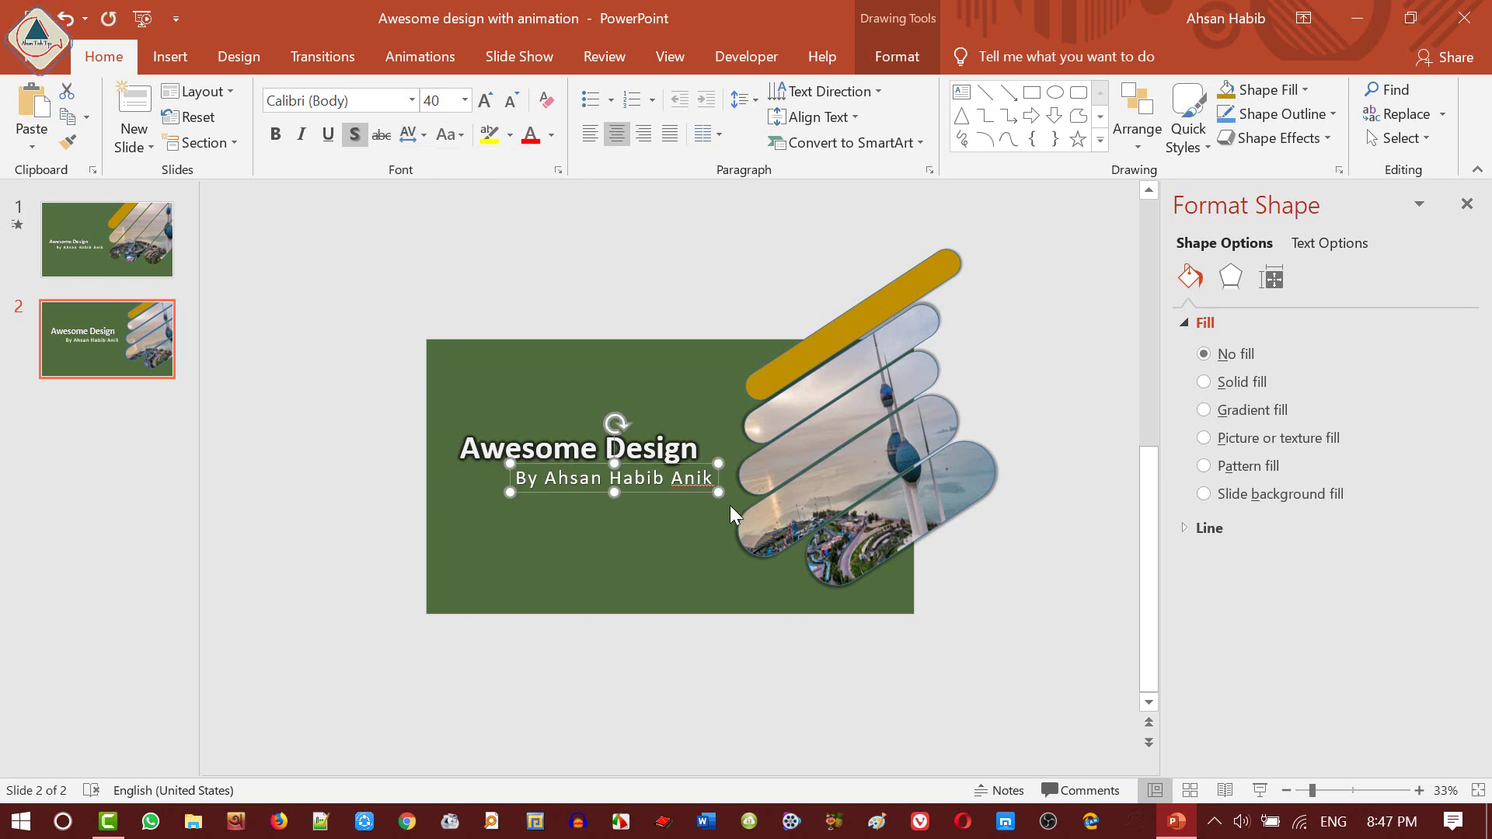
- Select the title and subtitle together and apply the Zoom entrance effect to both
key("Escape")
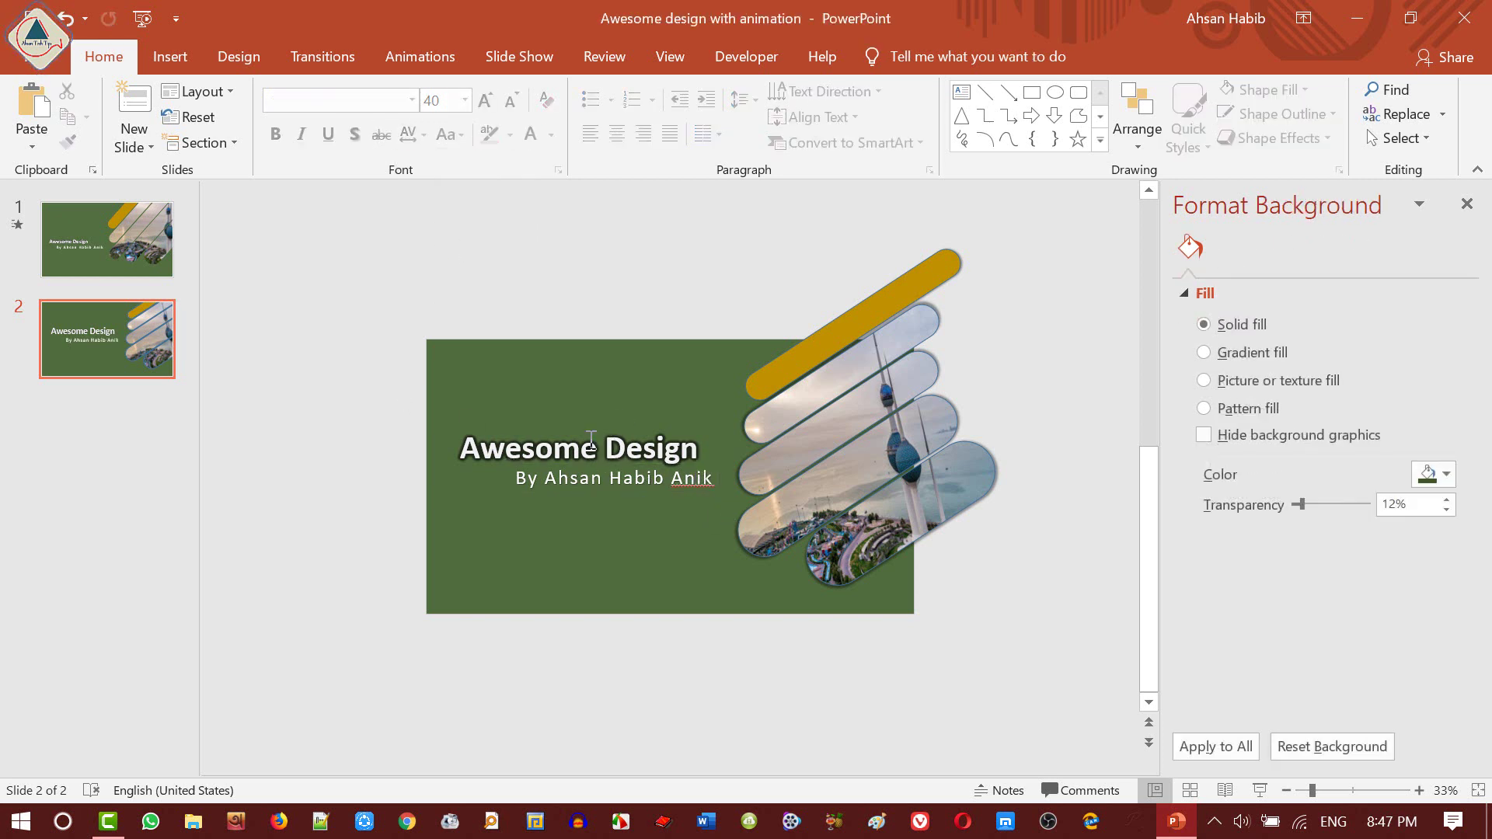
left_click(589, 439)
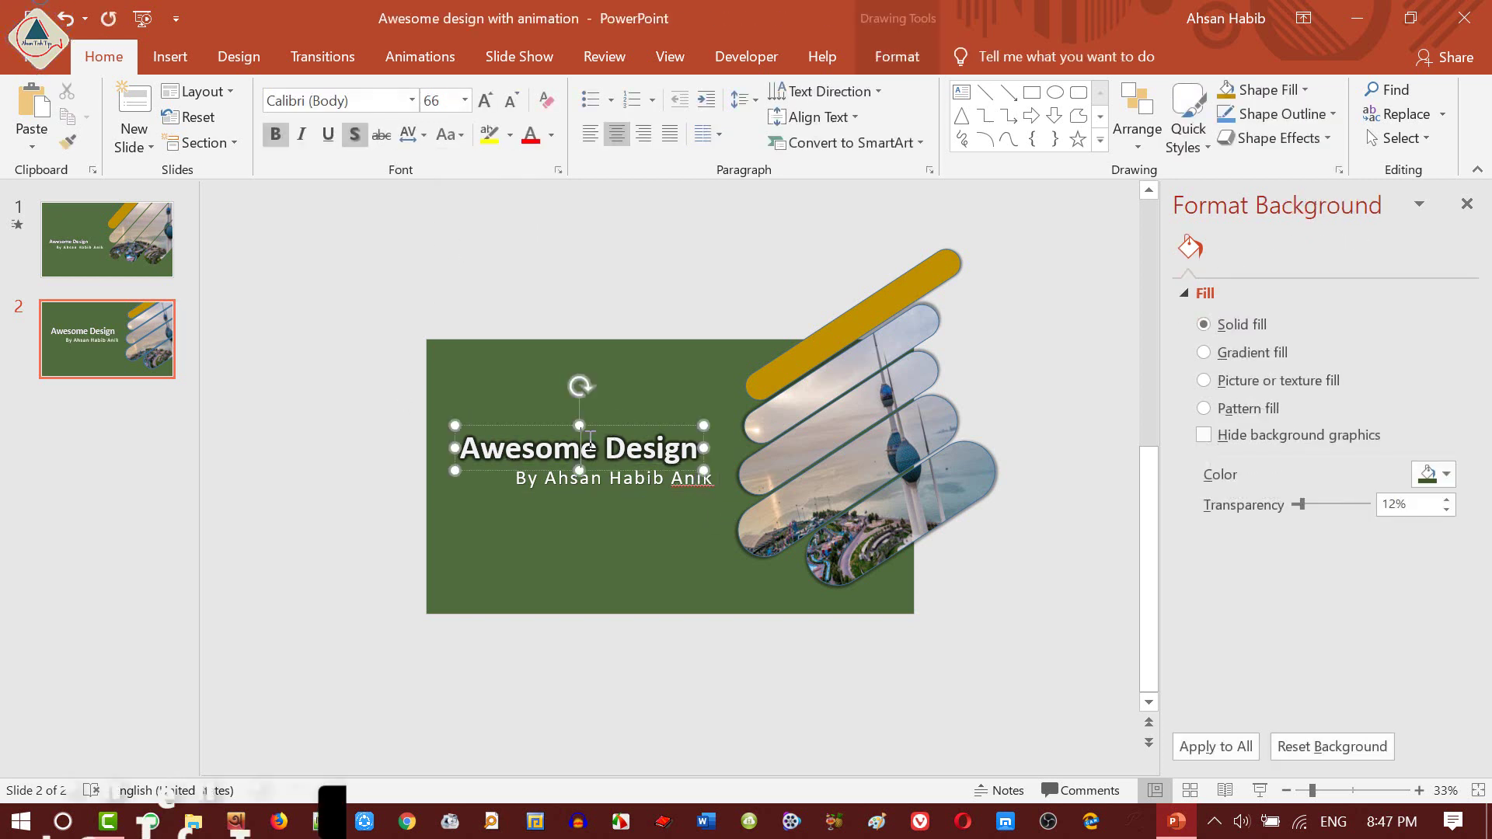
left_click(630, 486, "shift")
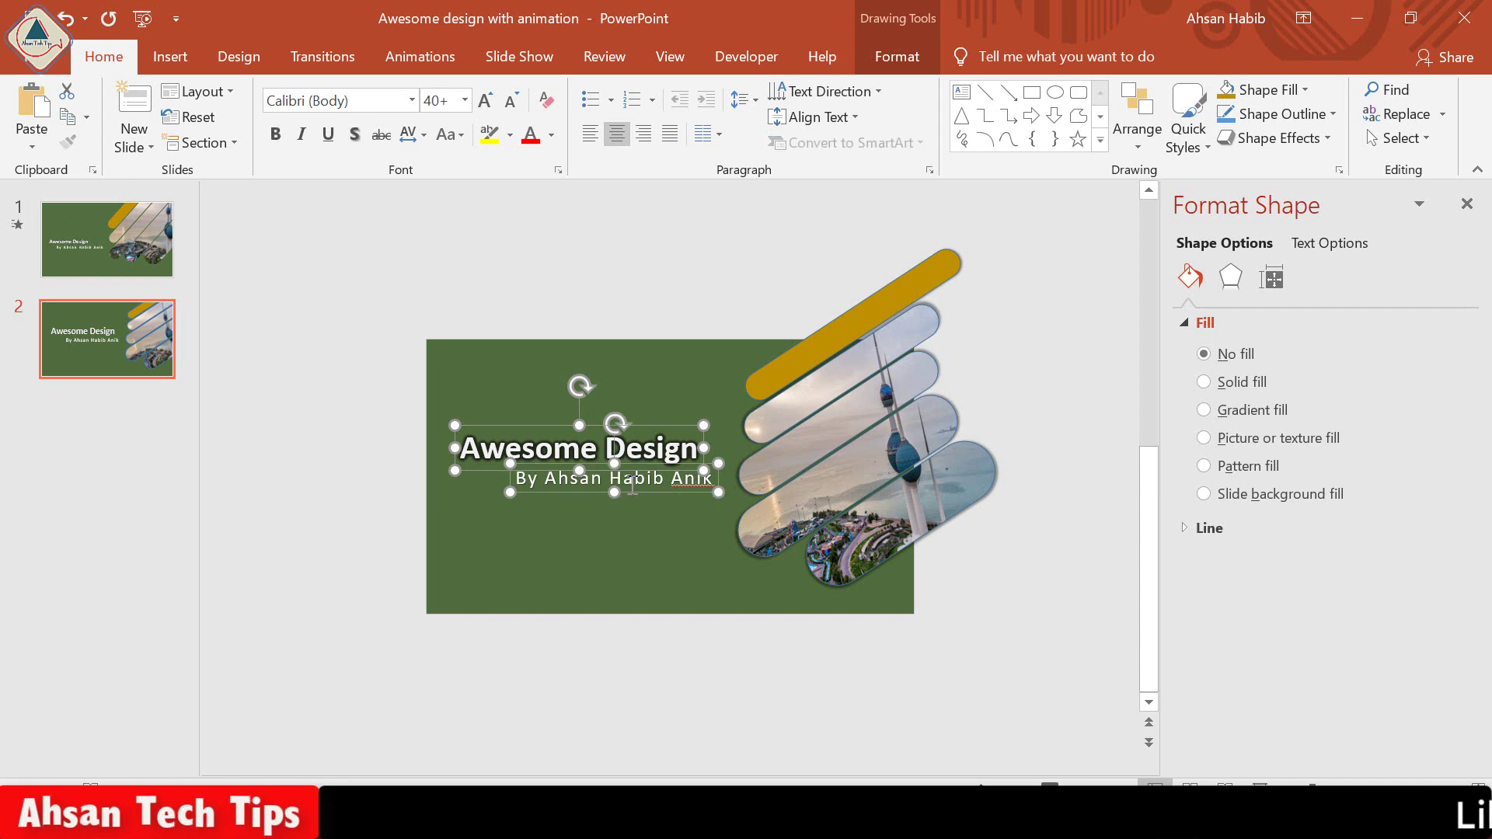
left_click(432, 61)
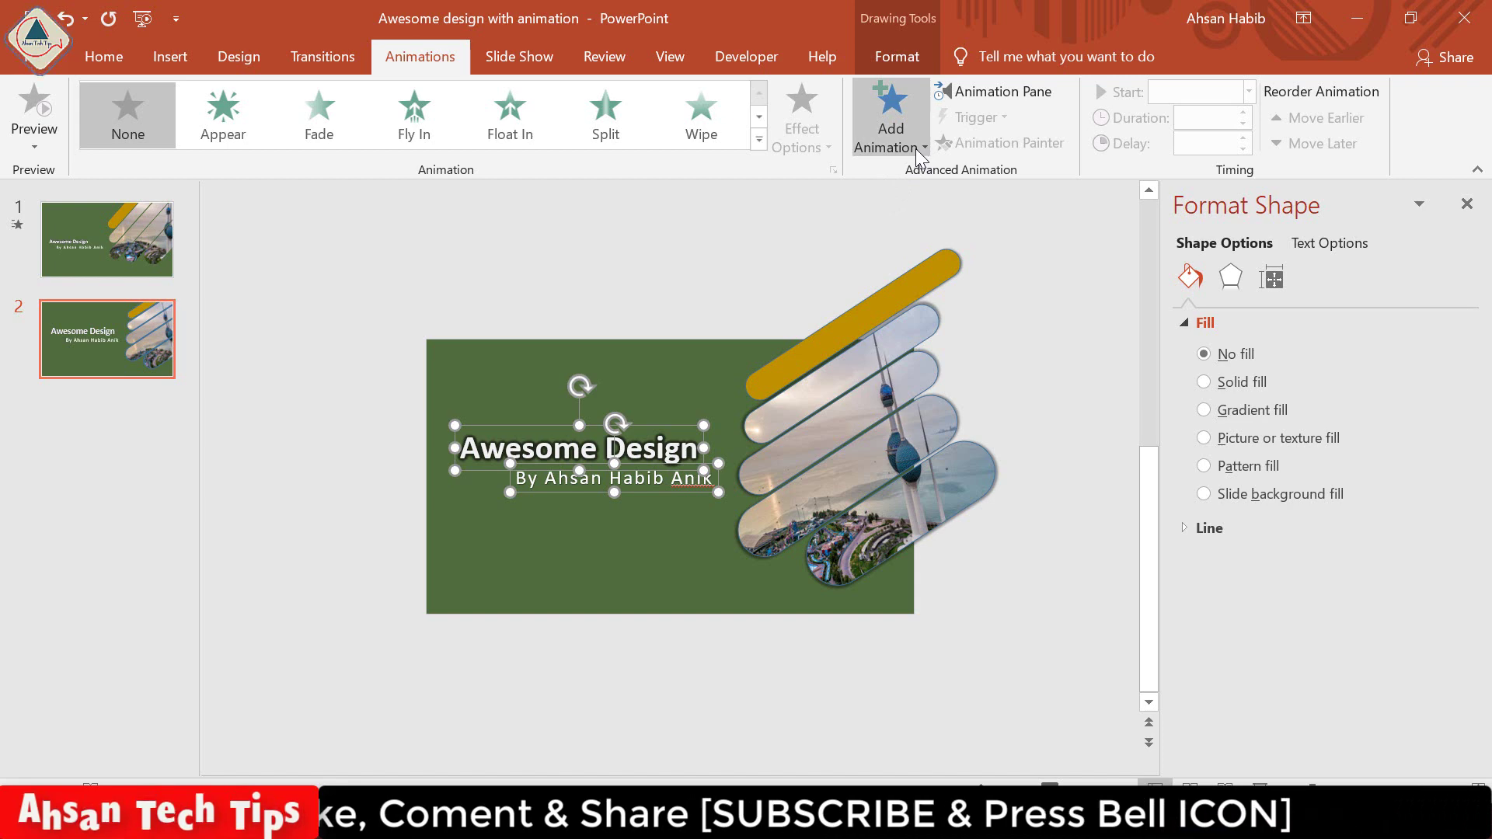
left_click(919, 148)
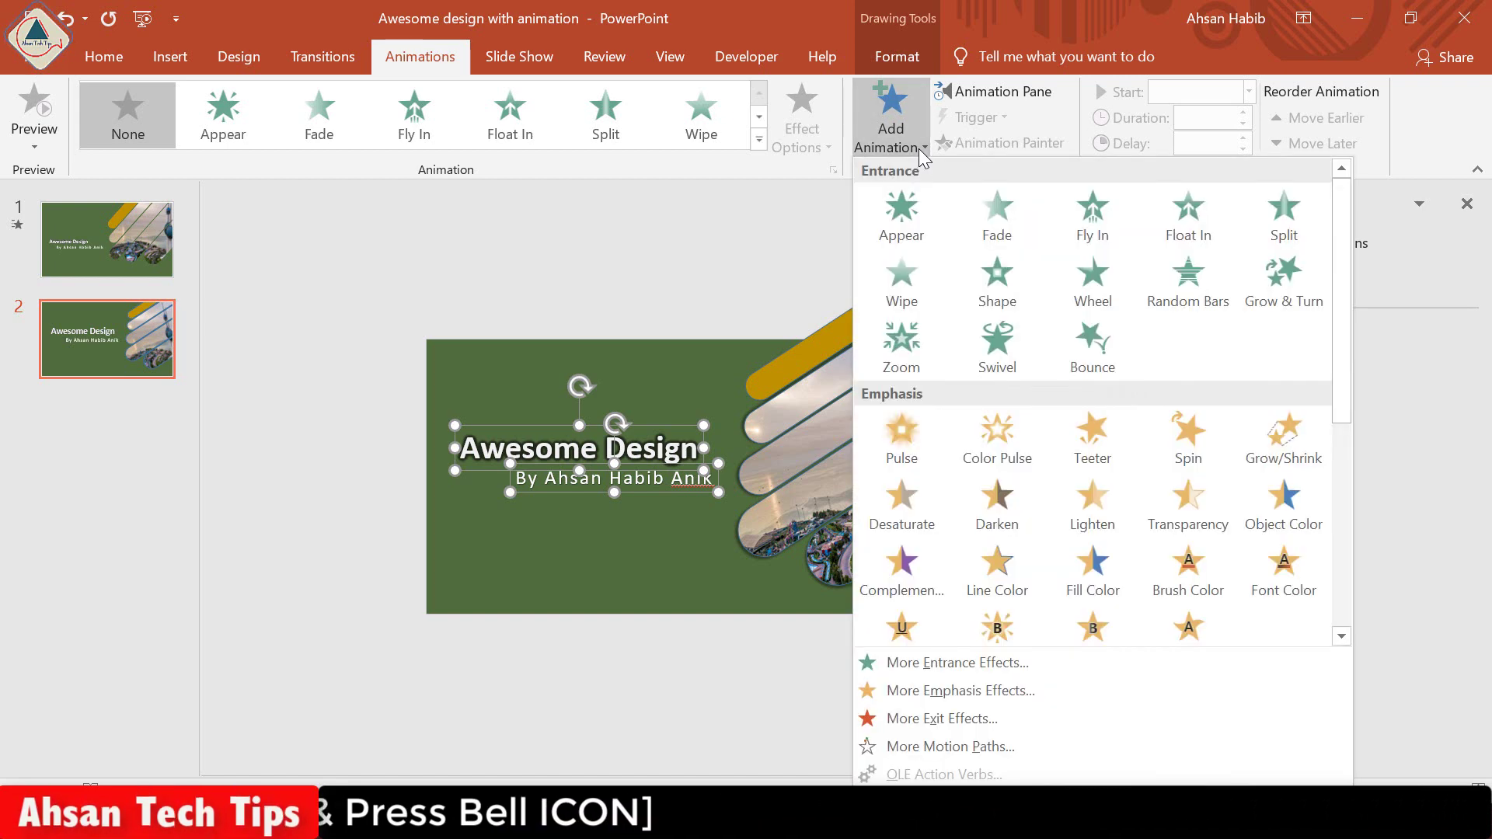
left_click(993, 667)
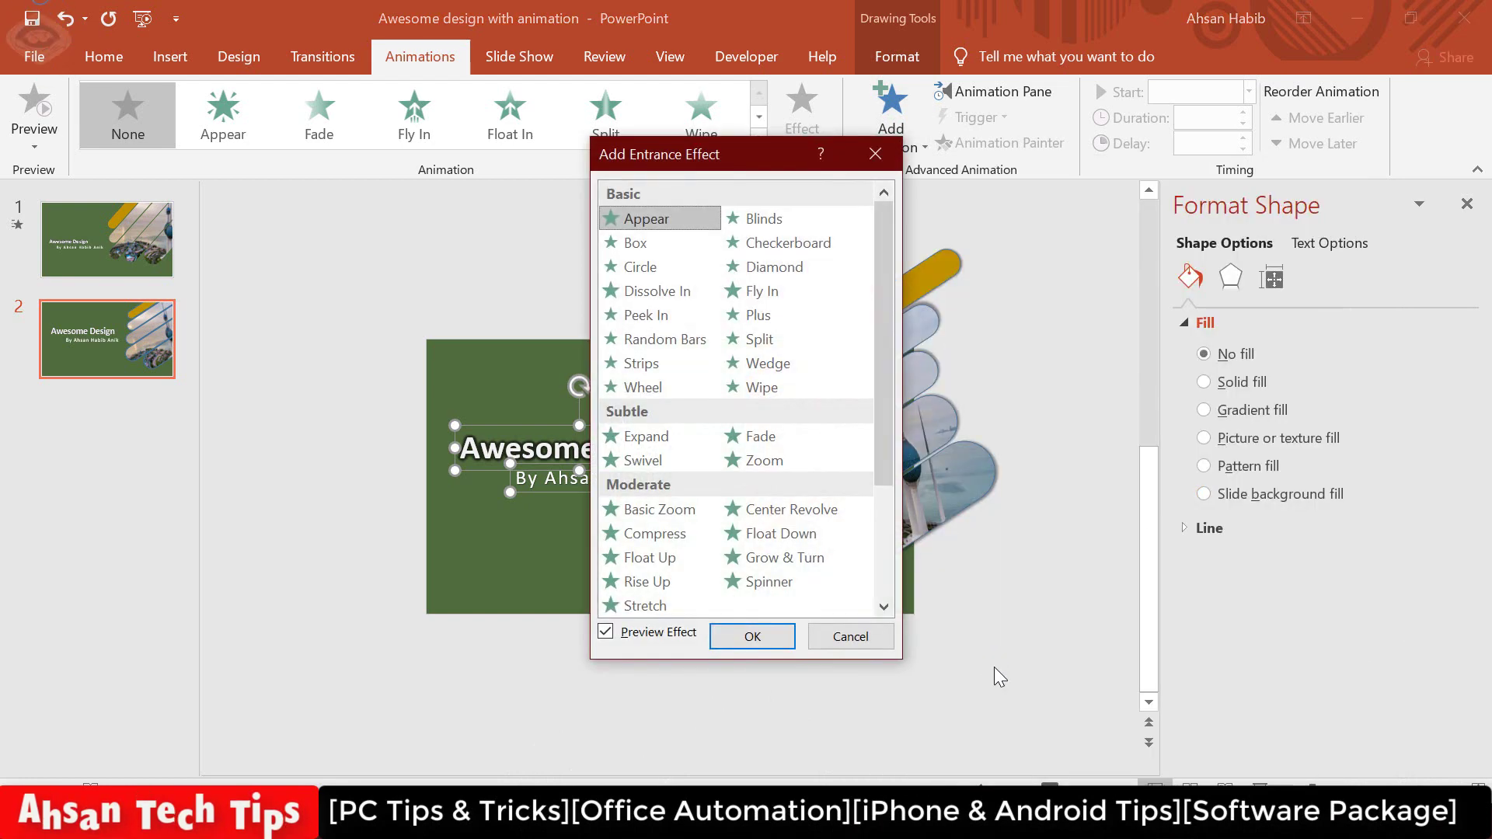
left_click_drag(717, 155, 985, 187)
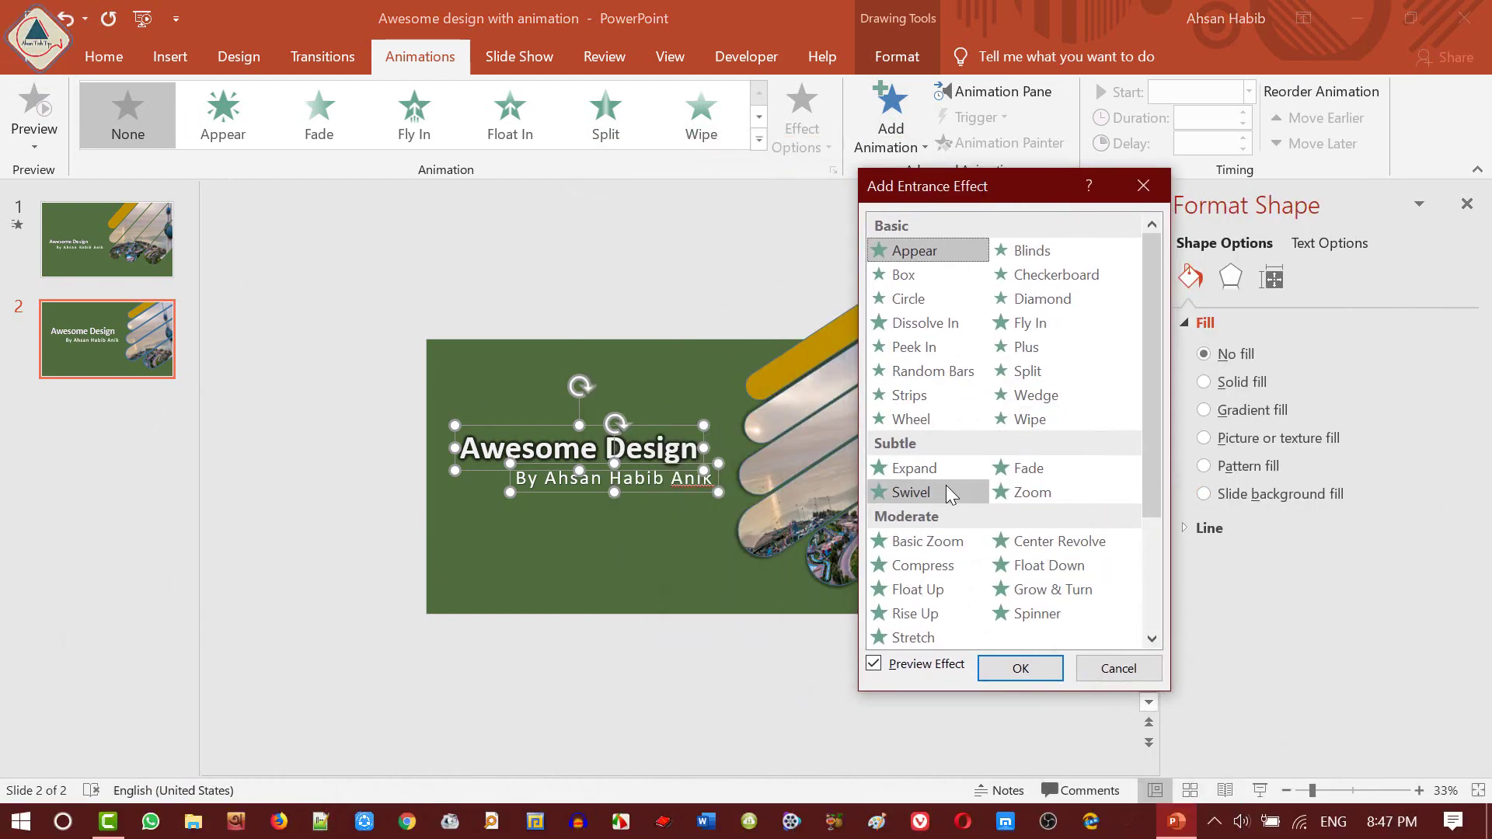
left_click(1043, 492)
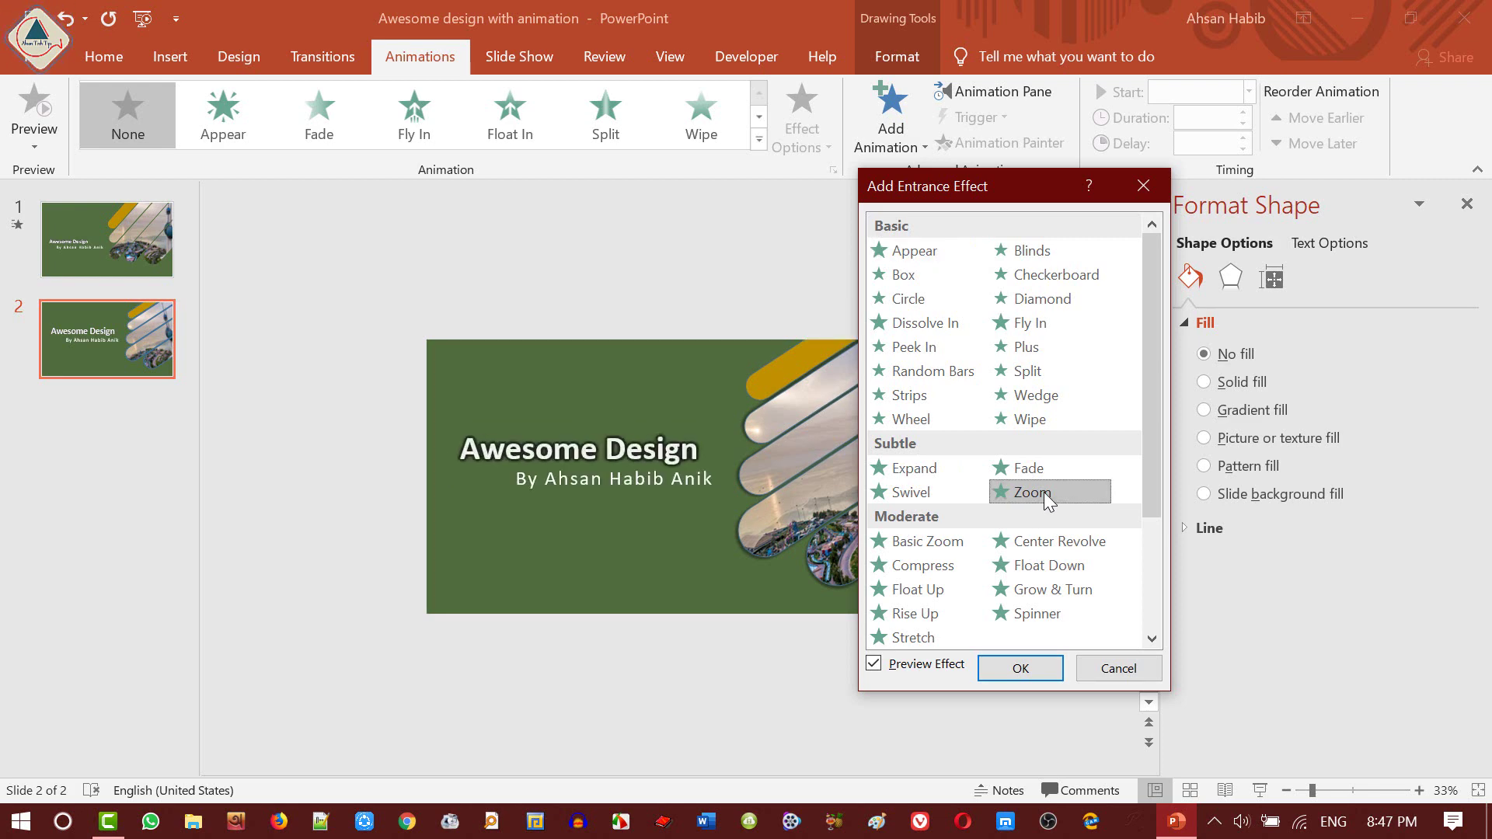
left_click(1023, 668)
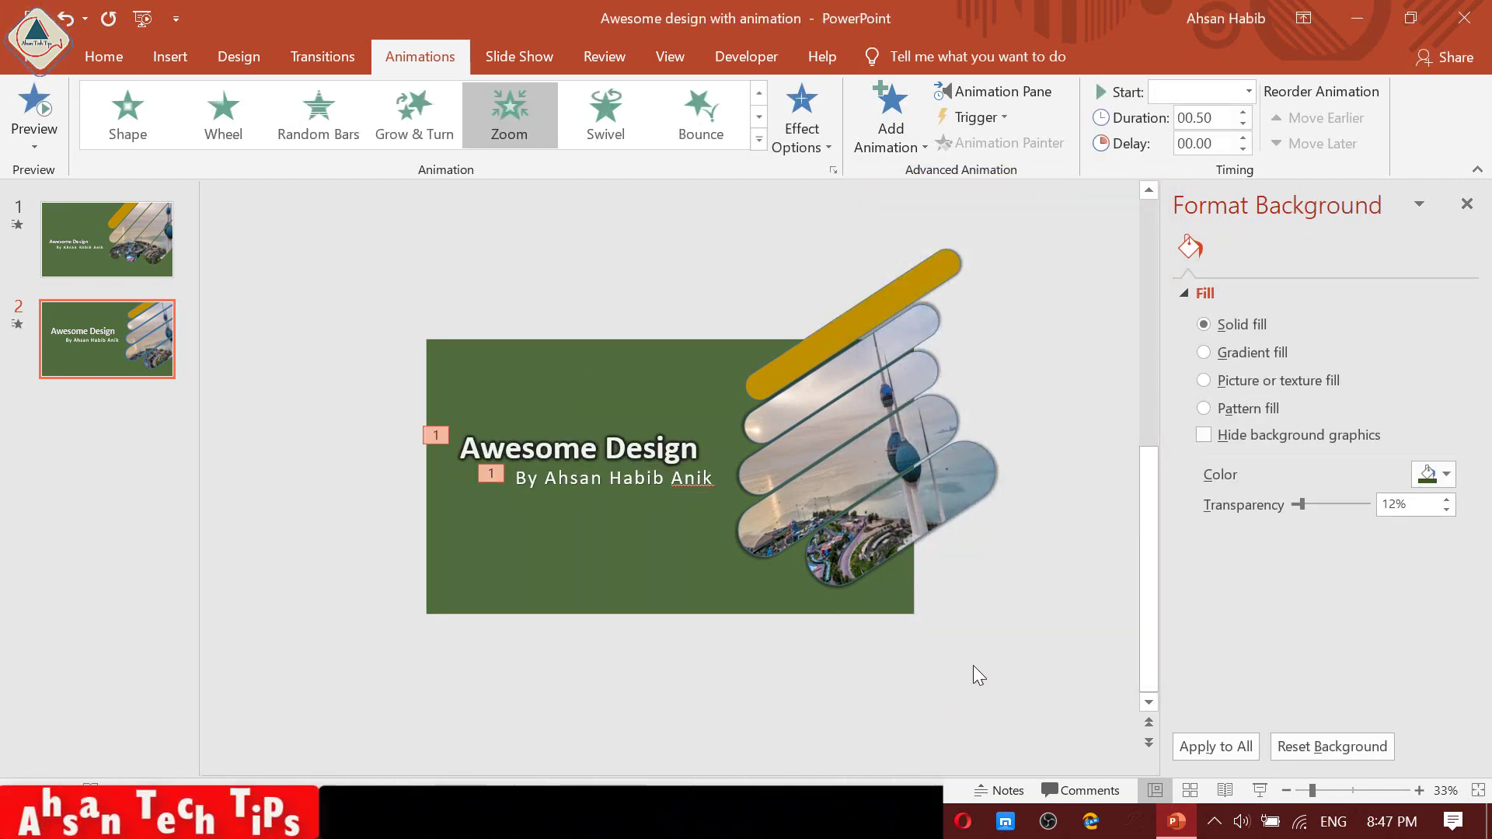
- Preview the Zoom animations, then show the Animation Pane and the subtitle entry's options
left_click(56, 131)
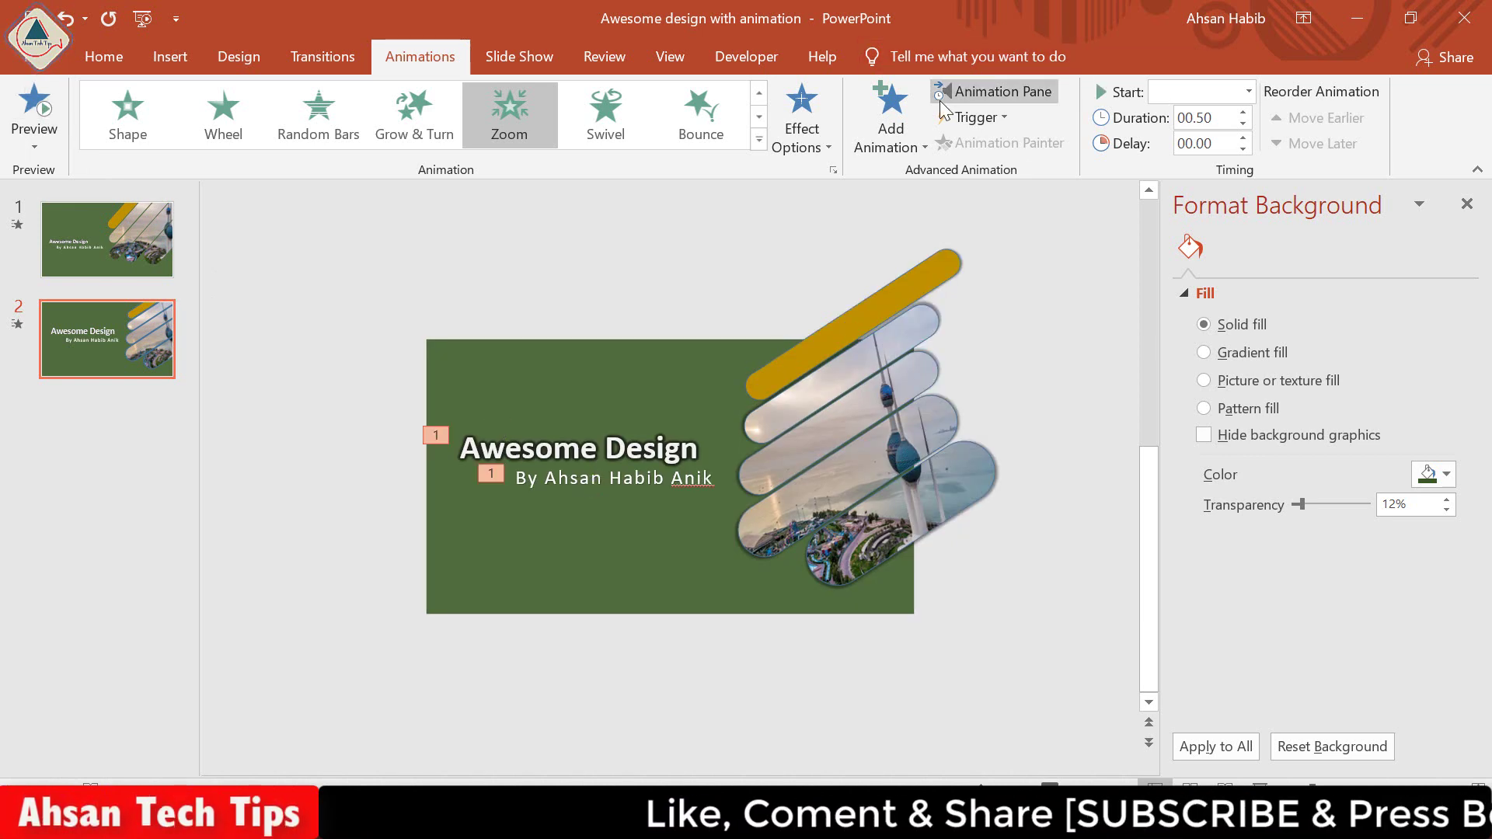
left_click(1005, 93)
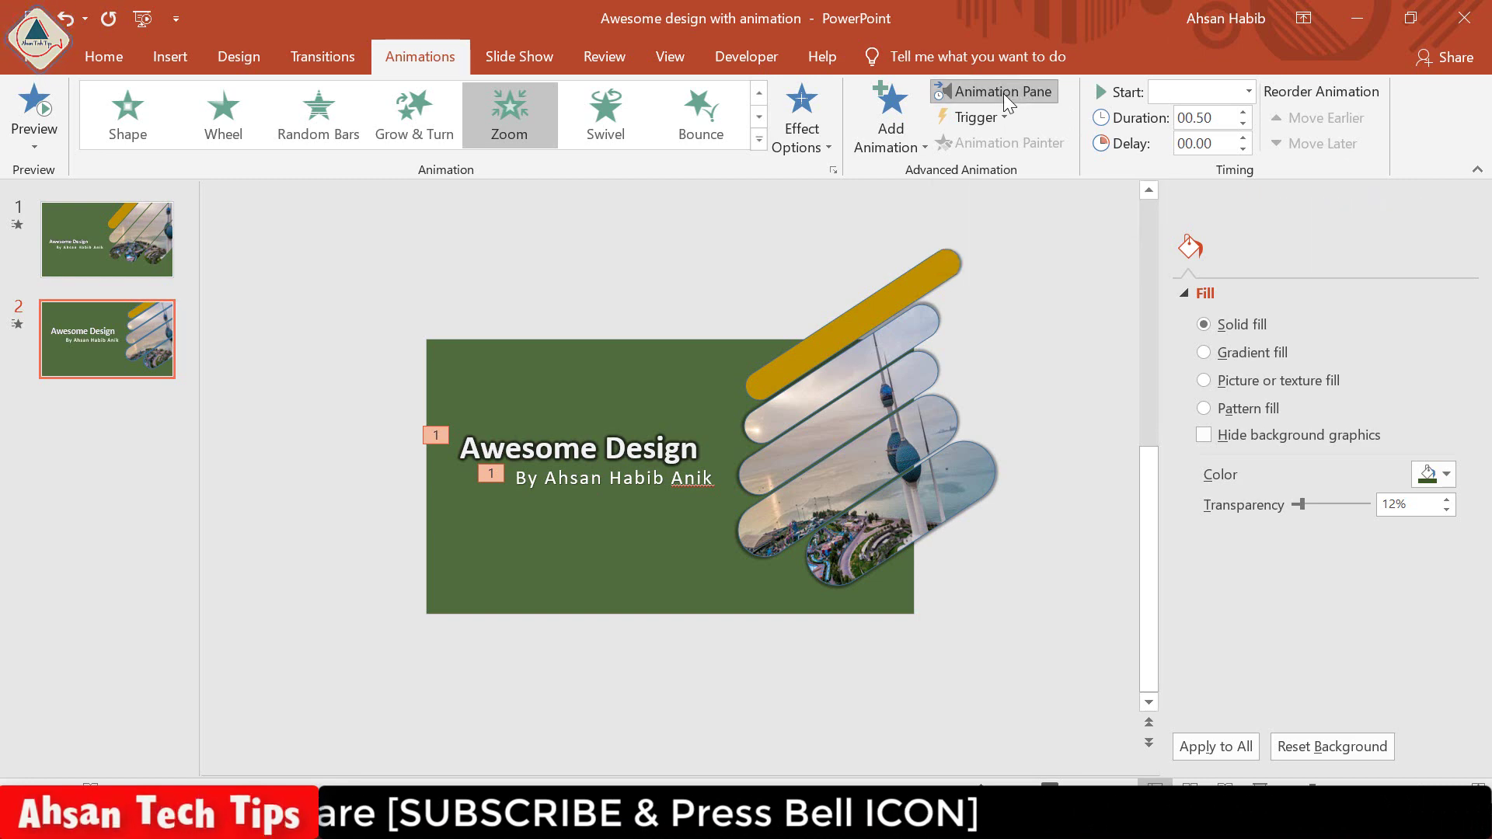
left_click(1133, 317)
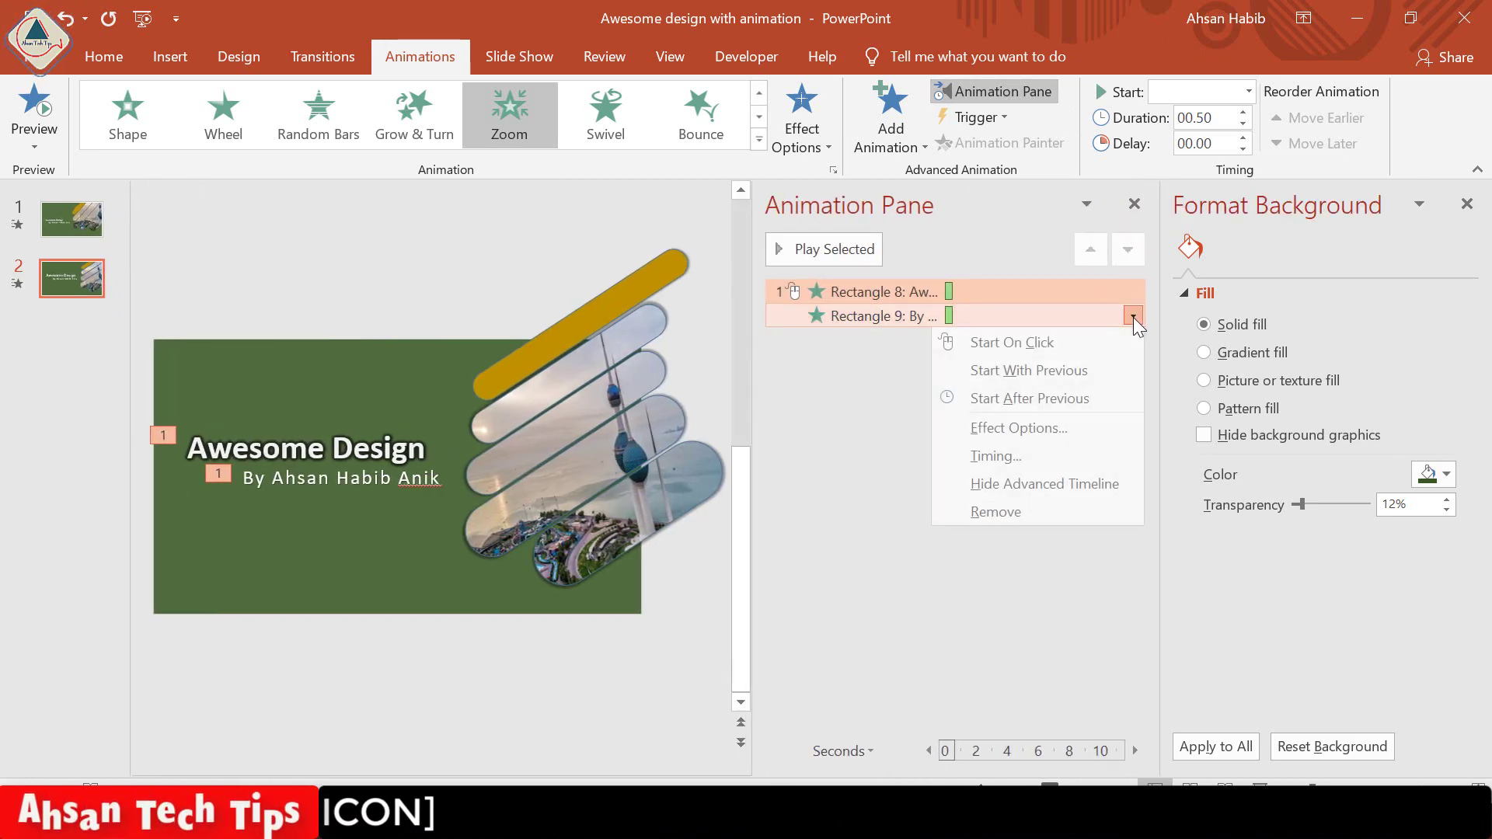
- Set the Zoom timing to With Previous, 5 seconds (Very Slow), repeating Until Next Click
left_click(997, 457)
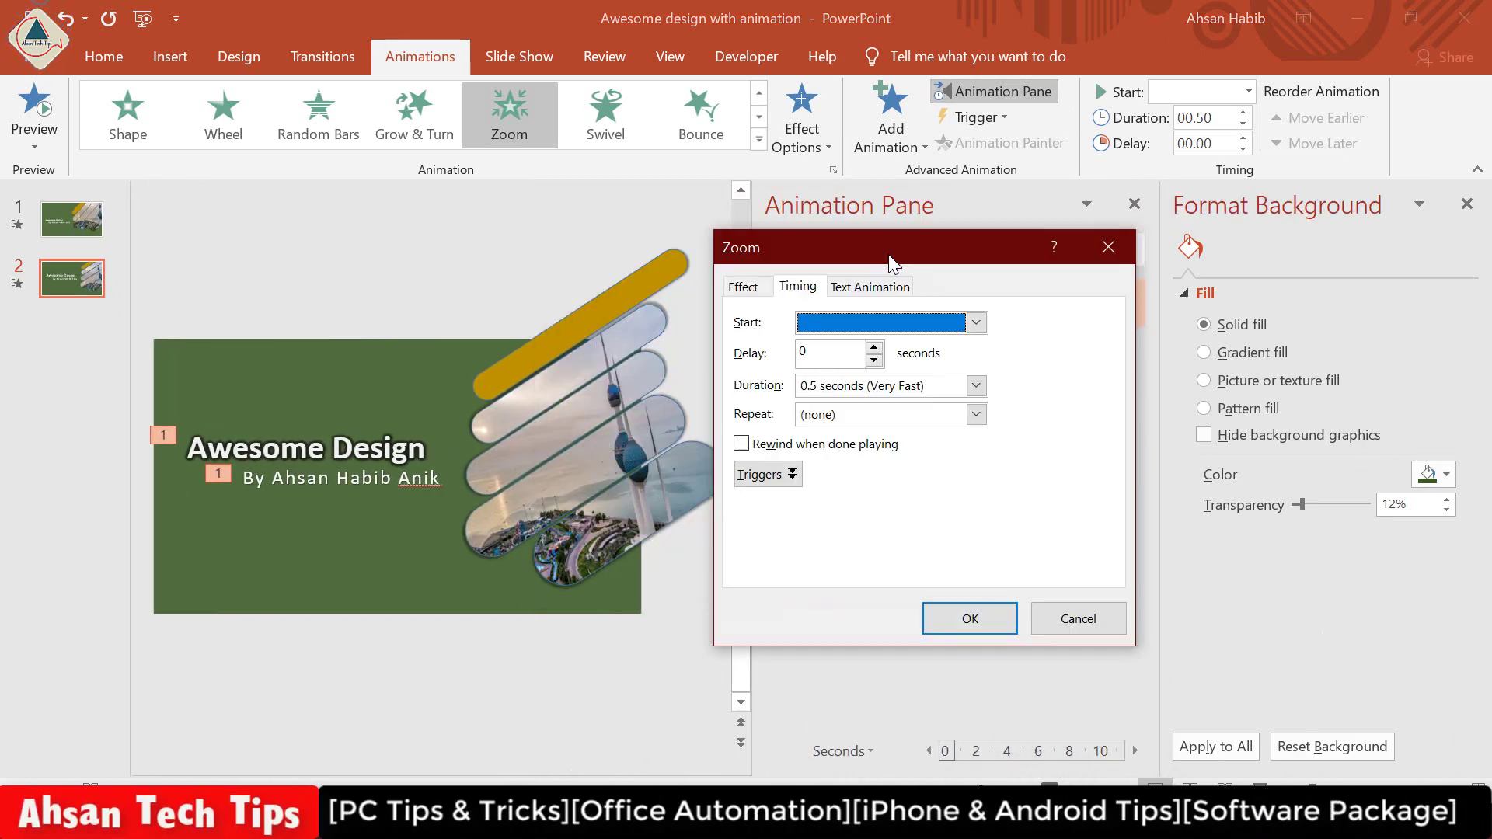
left_click(977, 324)
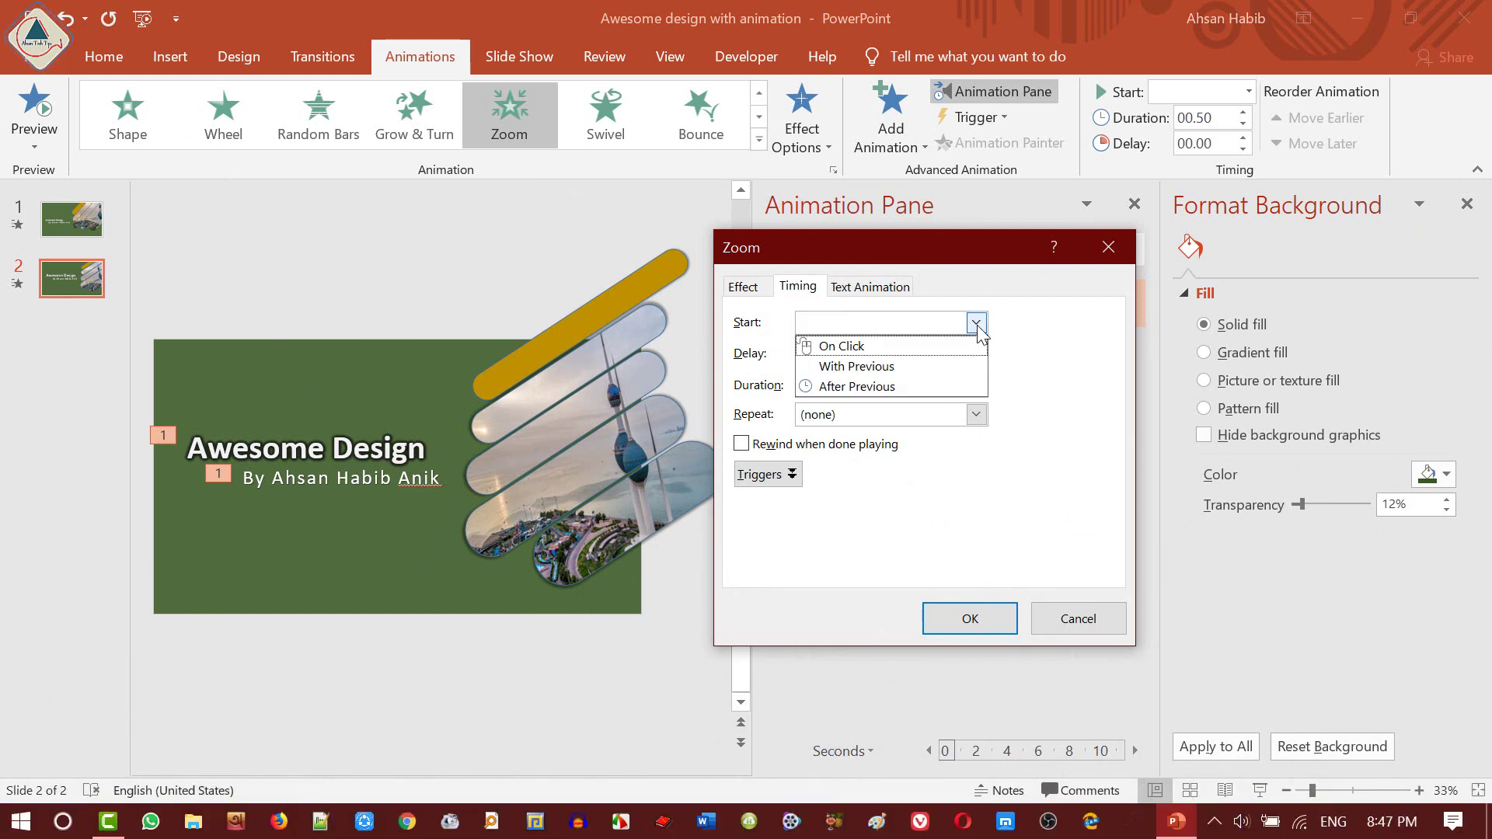
left_click(884, 373)
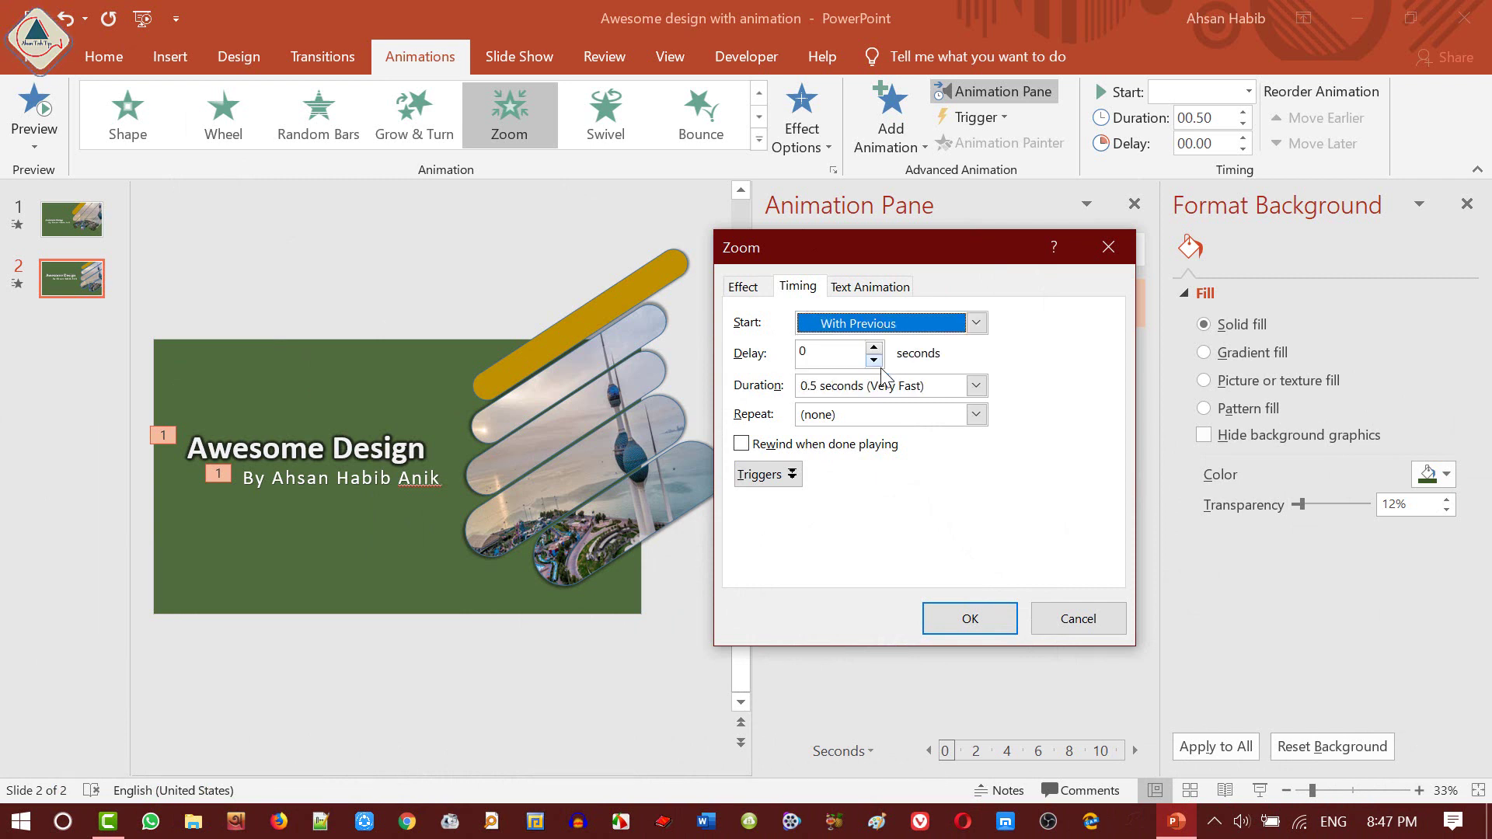
left_click(975, 386)
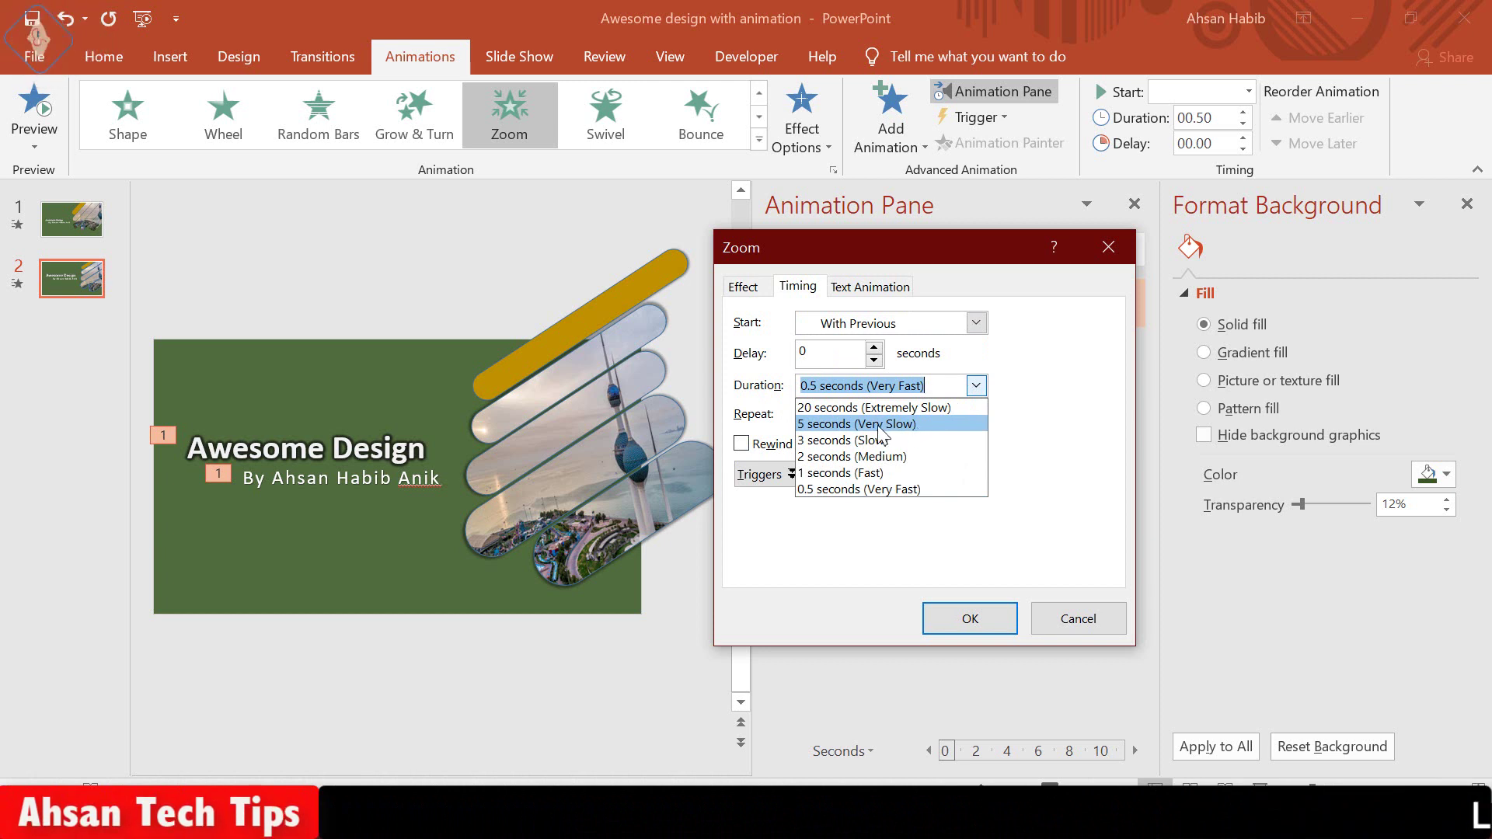
left_click(892, 425)
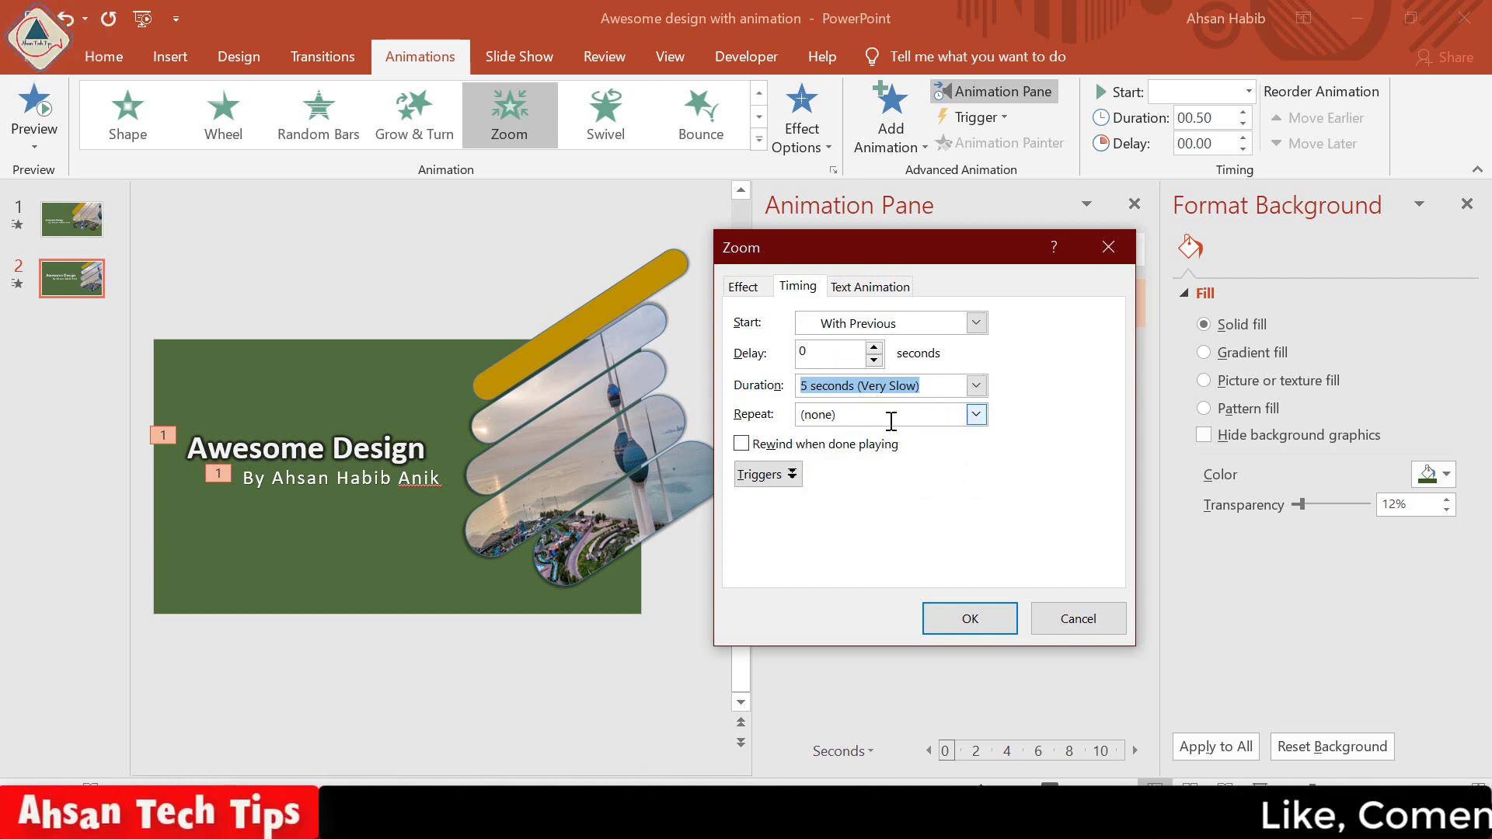
left_click(975, 414)
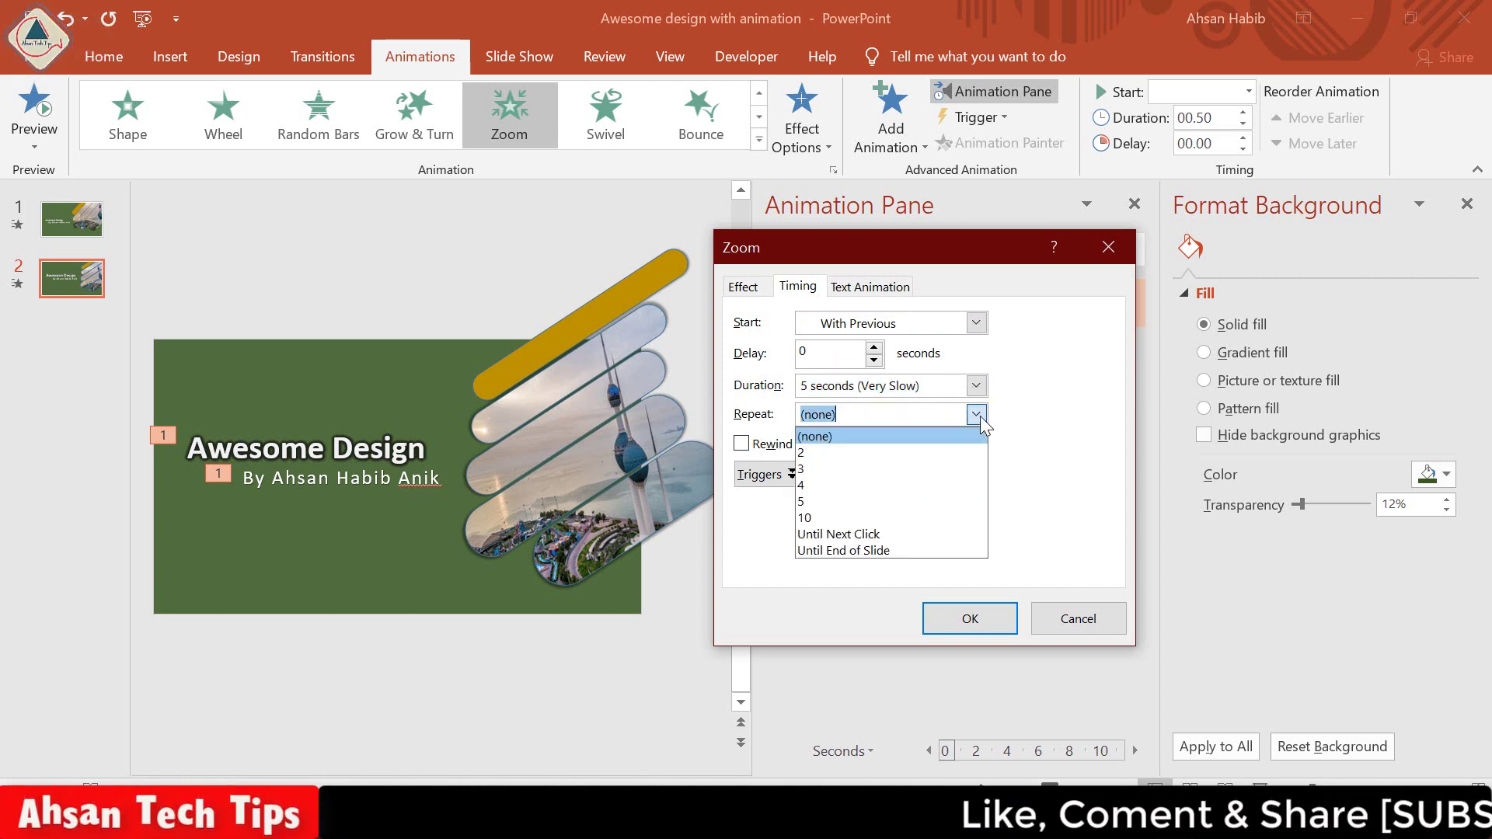
left_click(865, 535)
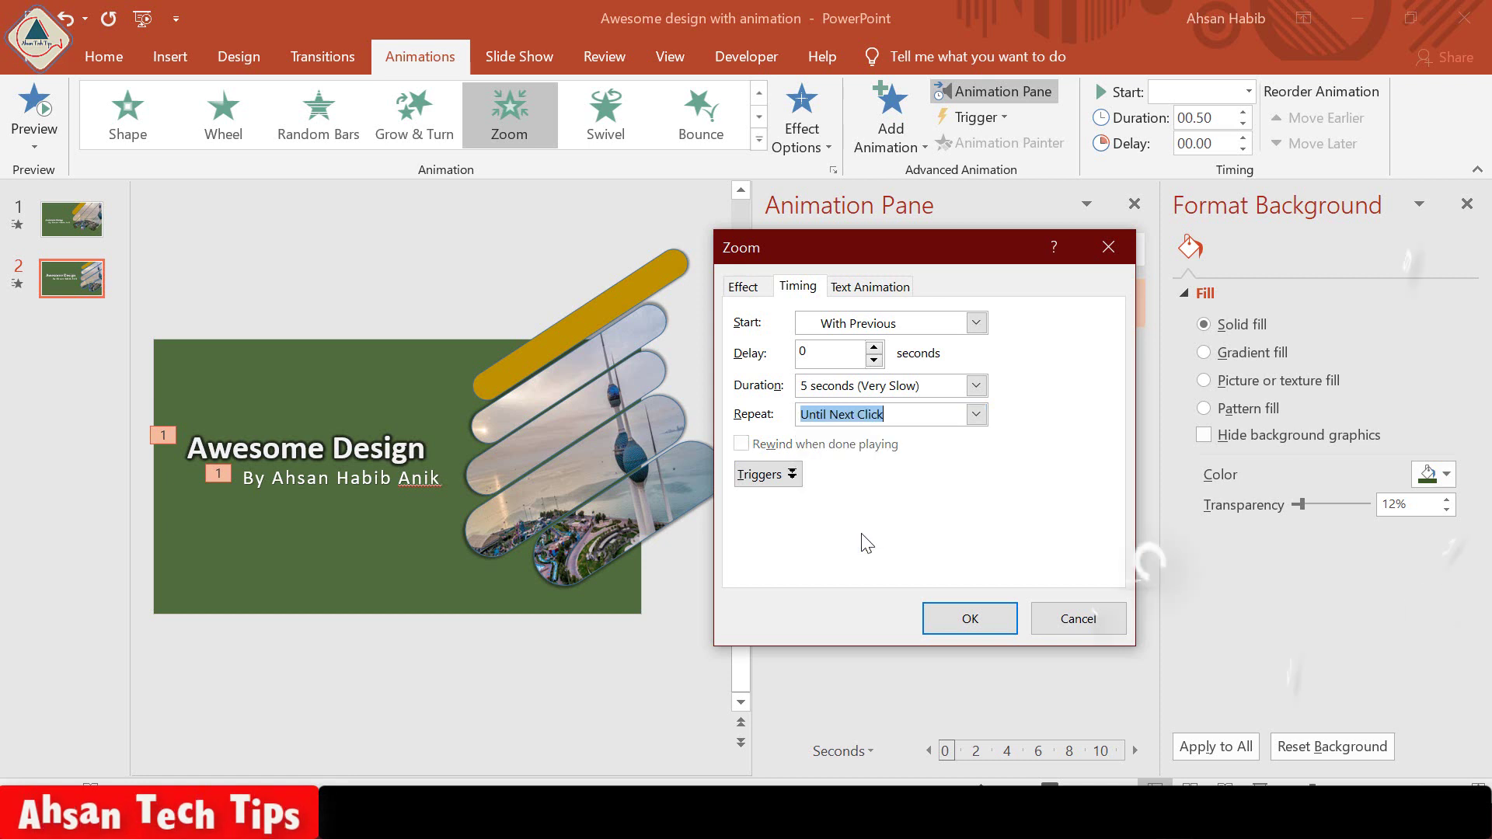
left_click(968, 617)
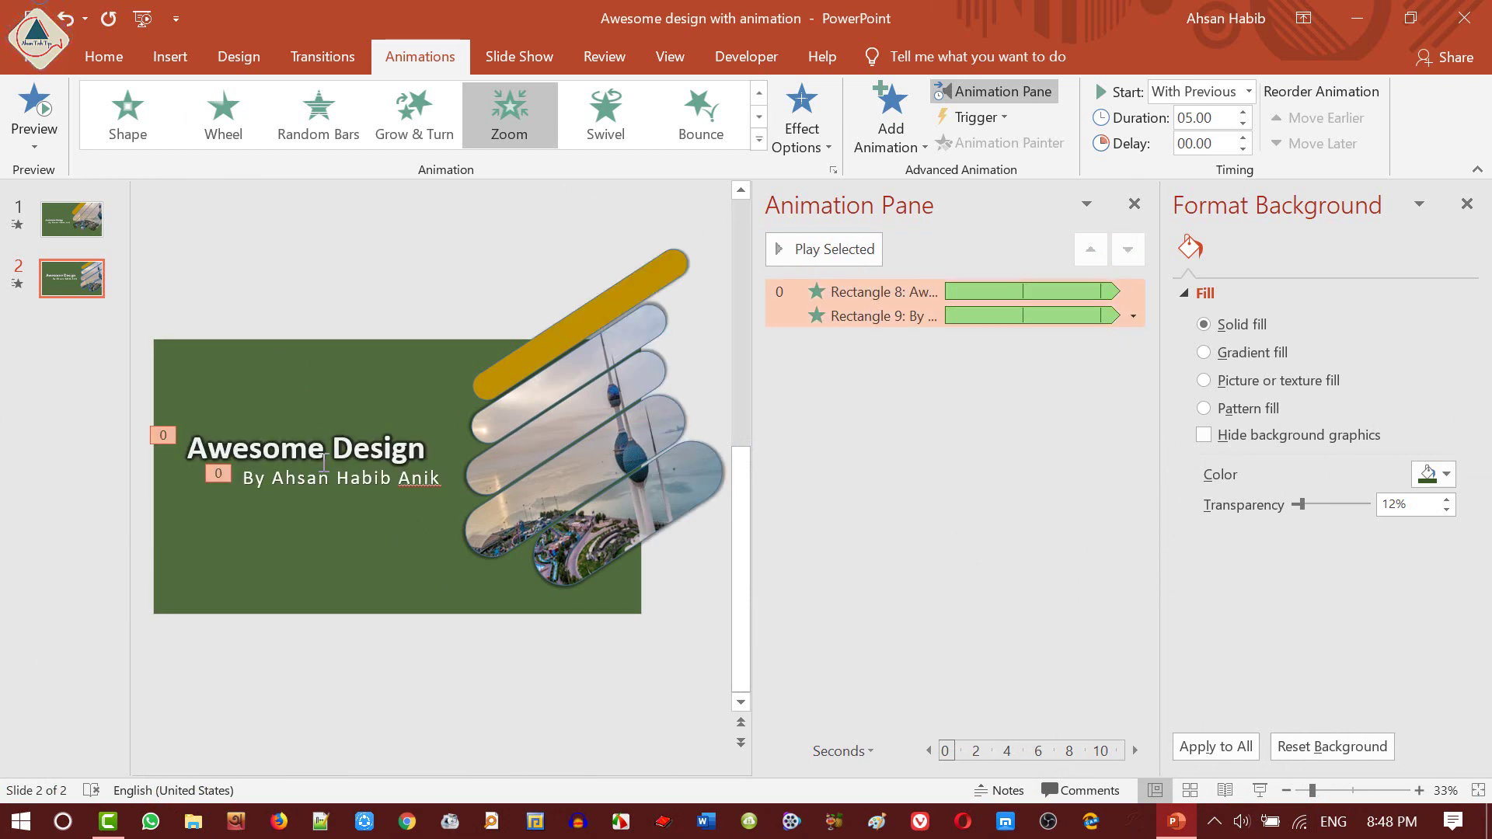
left_click(434, 591)
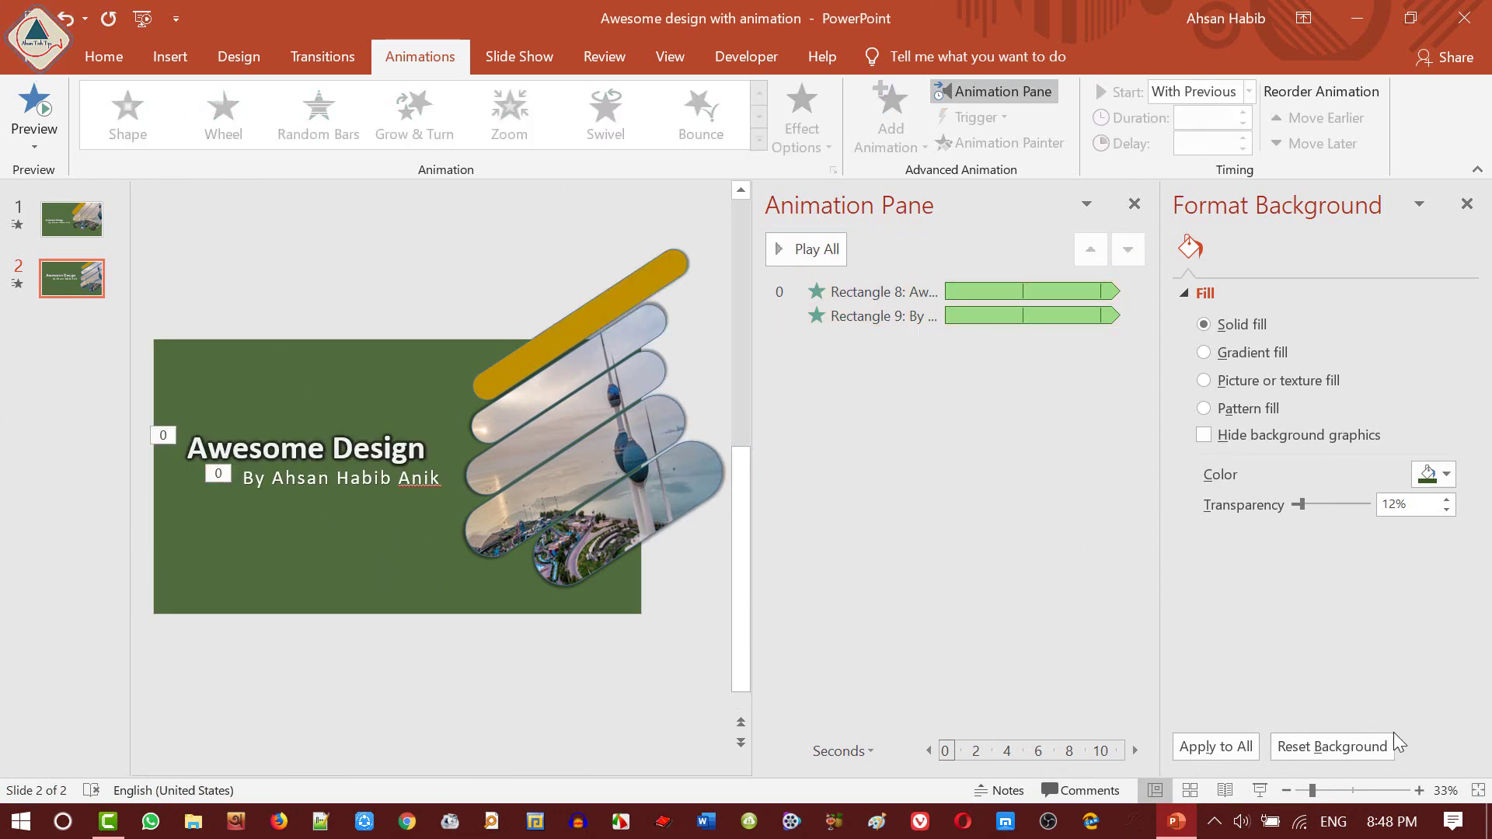
- Start the slide show from slide 2 using the status-bar Slide Show button
left_click(1261, 790)
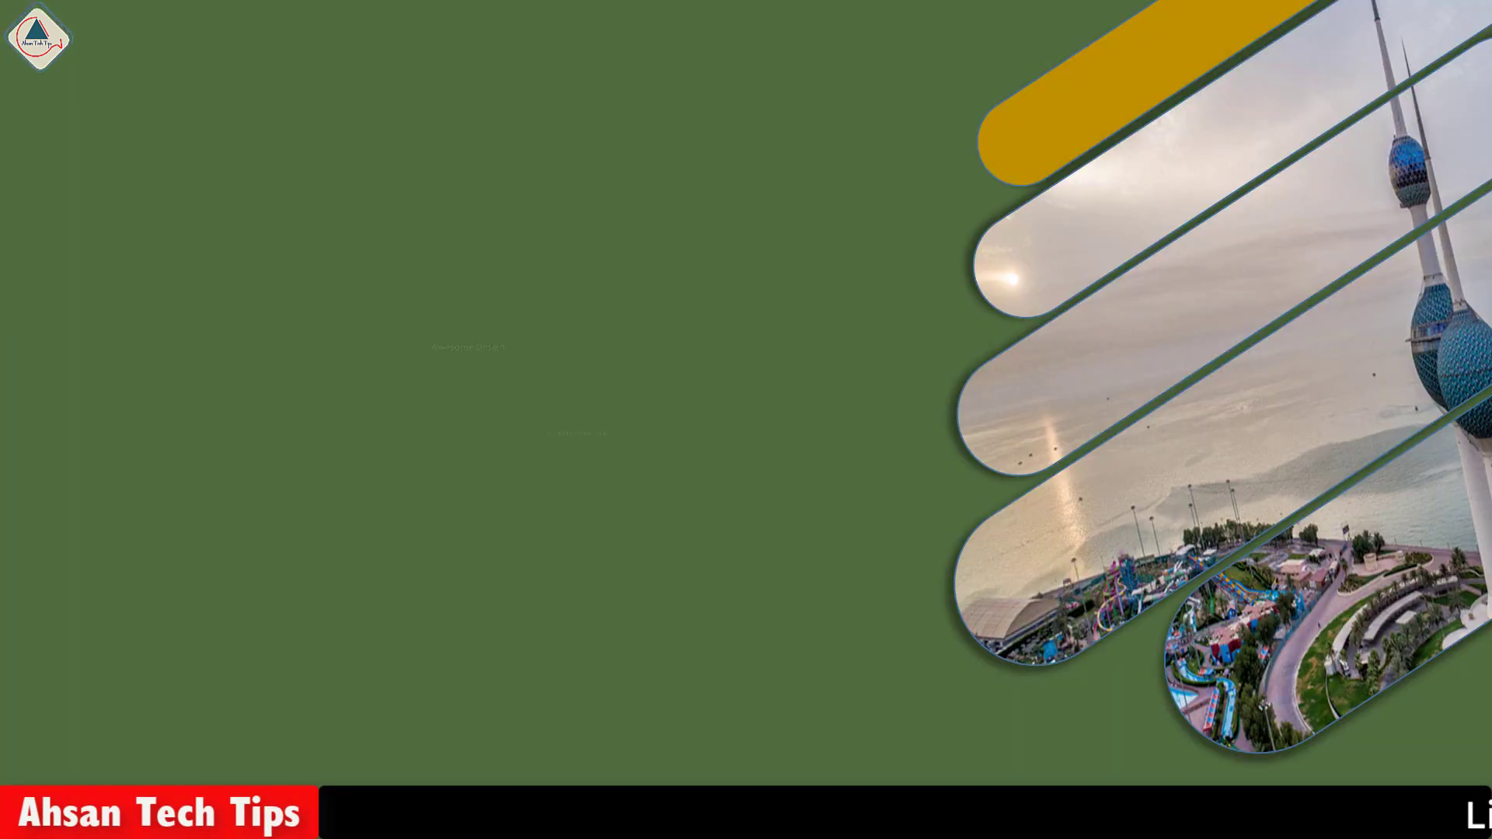